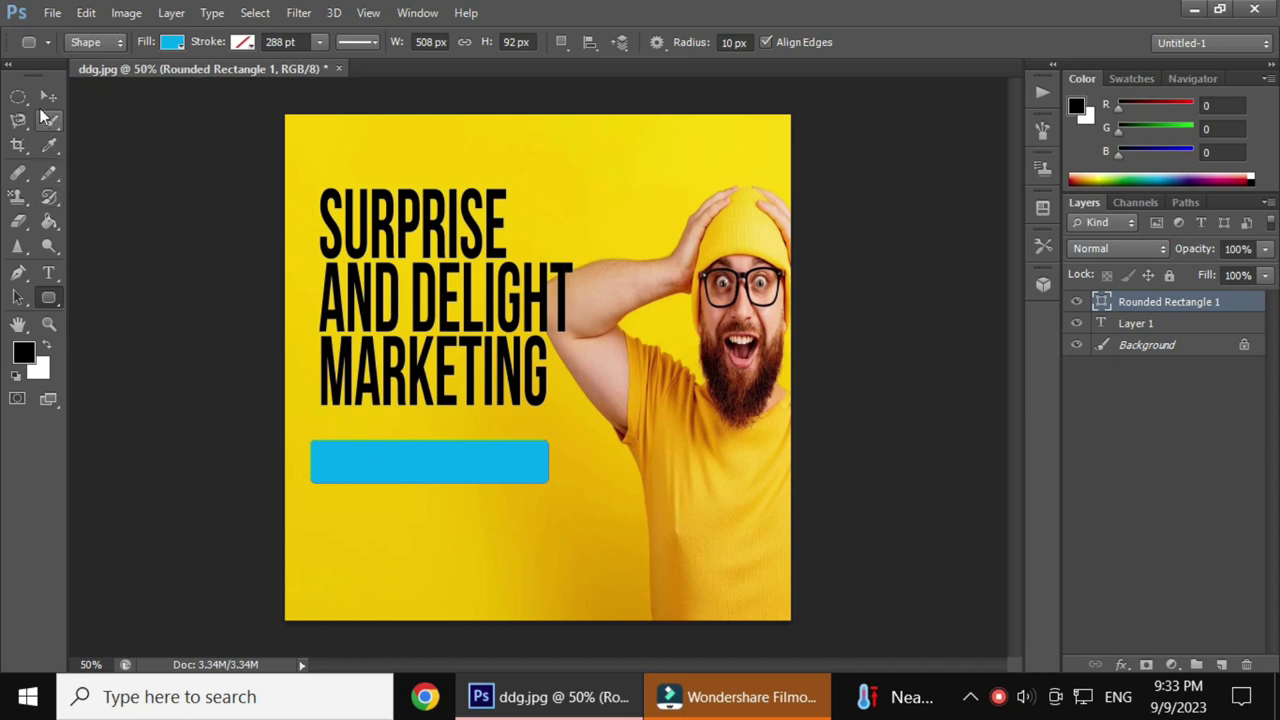
# Nudge the blue rounded bar below the headline about 5 pixels down
pyautogui.click(47, 95)
pyautogui.moveTo(411, 457); pyautogui.dragTo(411, 462)
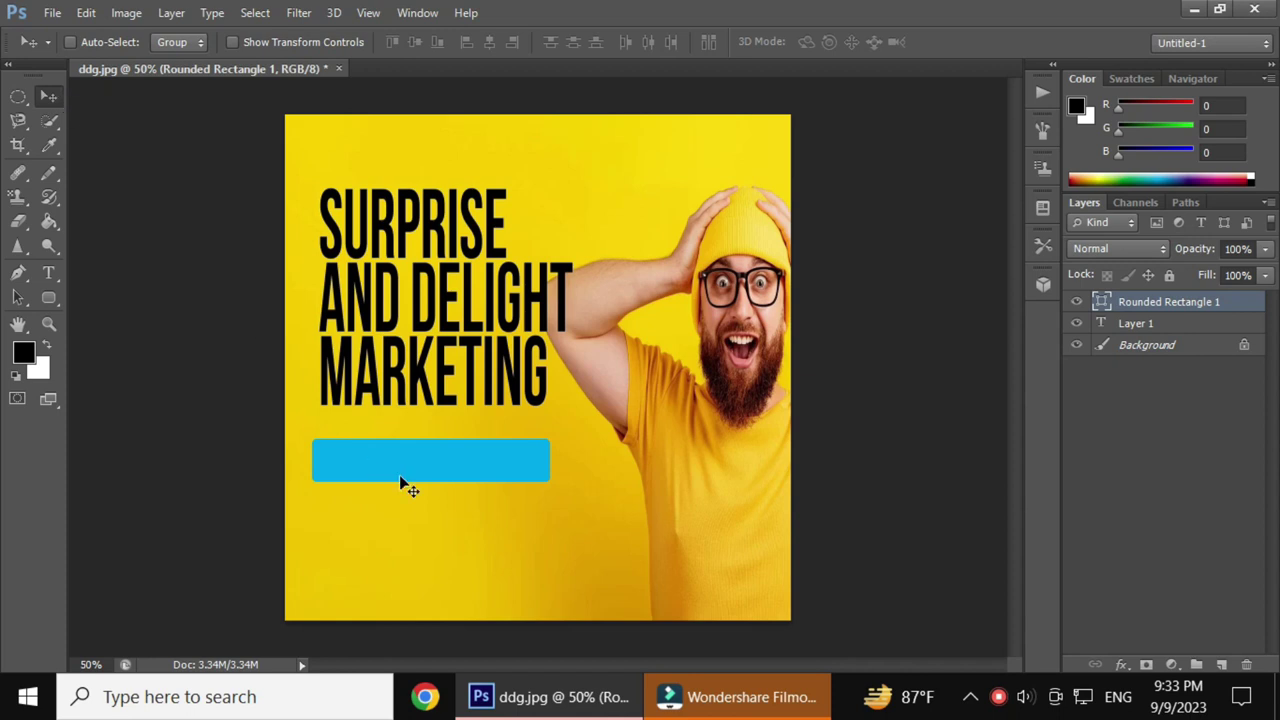
pyautogui.click(762, 697)
pyautogui.click(760, 697)
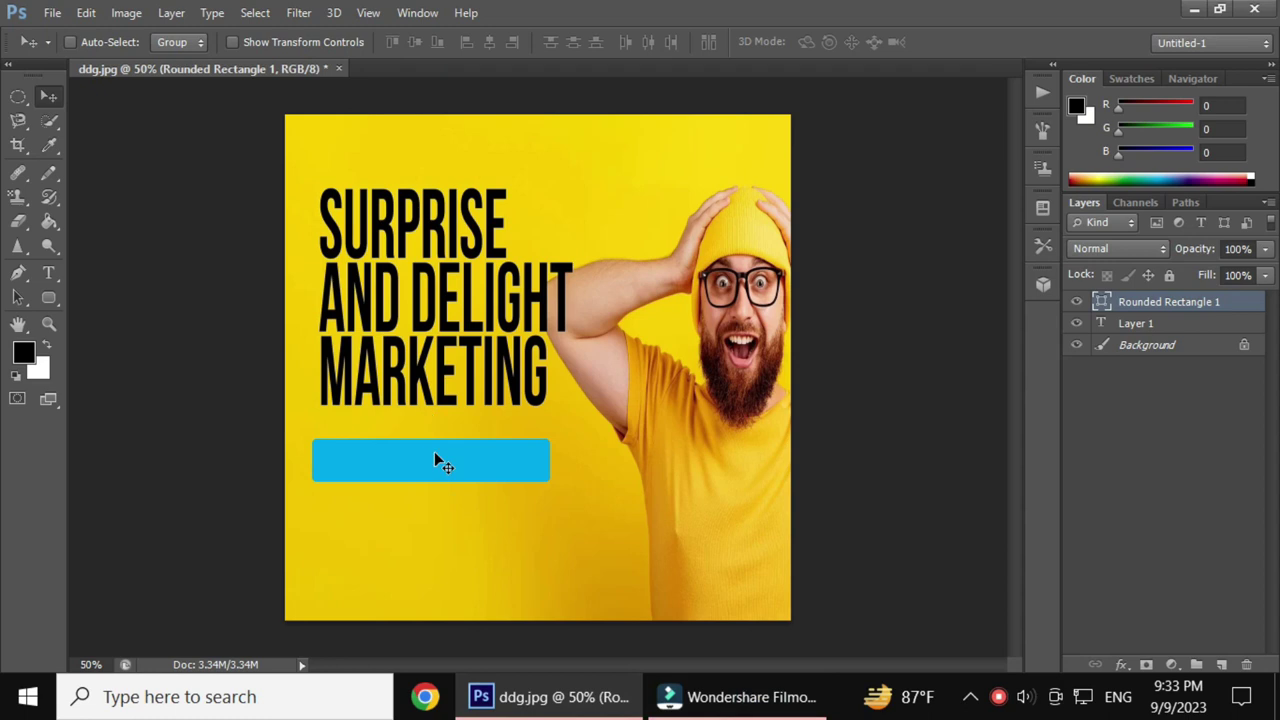
# Enlarge the blue bar to about 101.77% wide by 102.17% tall and apply it
pyautogui.hotkey('ctrl', 't')
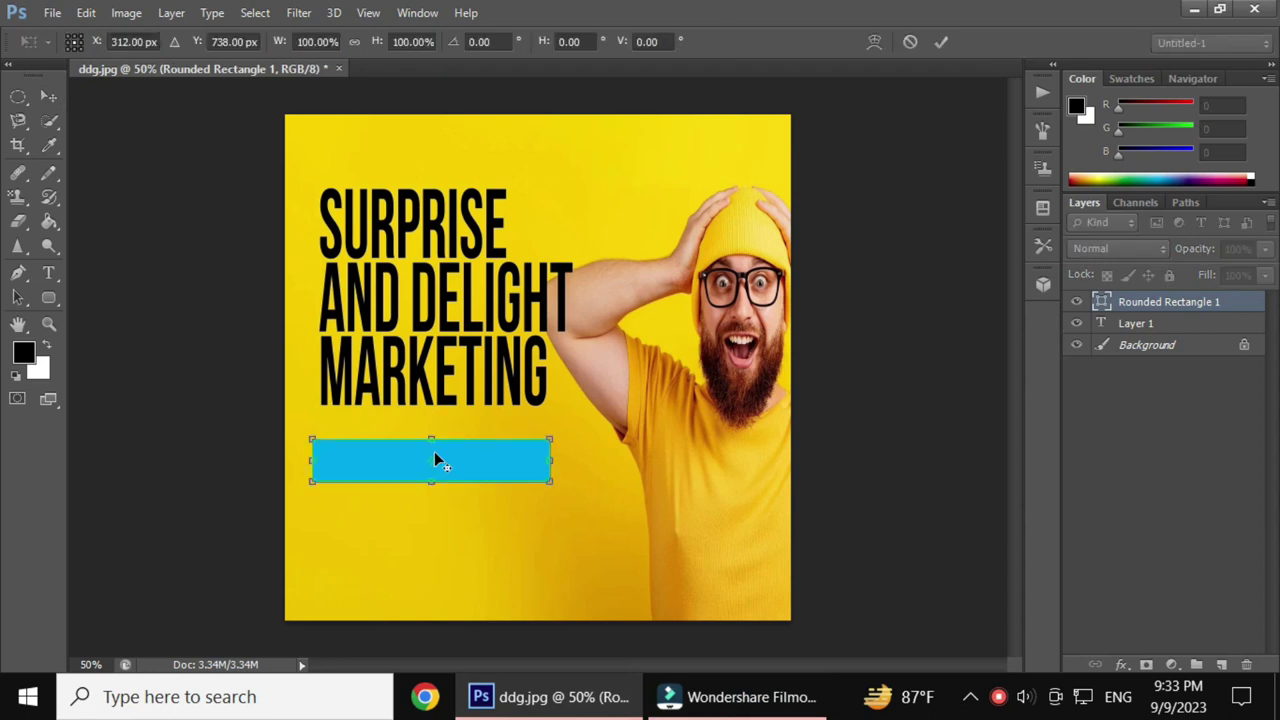
pyautogui.moveTo(549, 436); pyautogui.dragTo(553, 430)
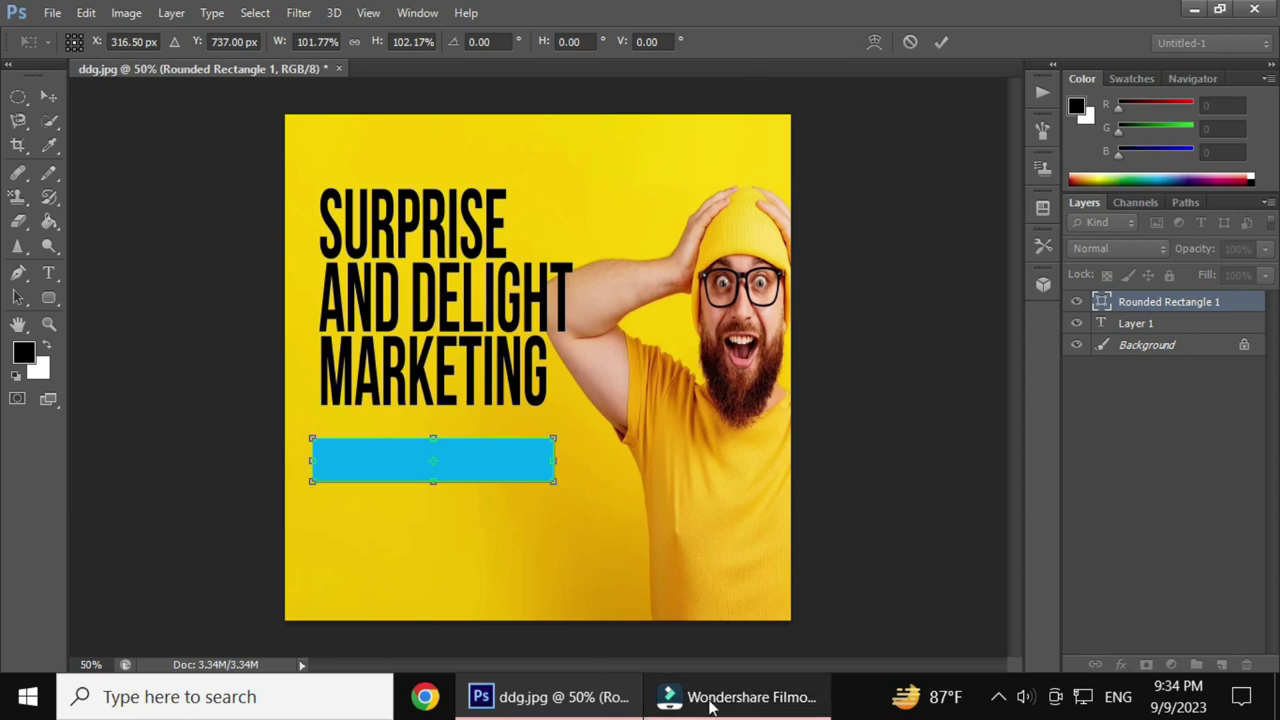
pyautogui.click(998, 697)
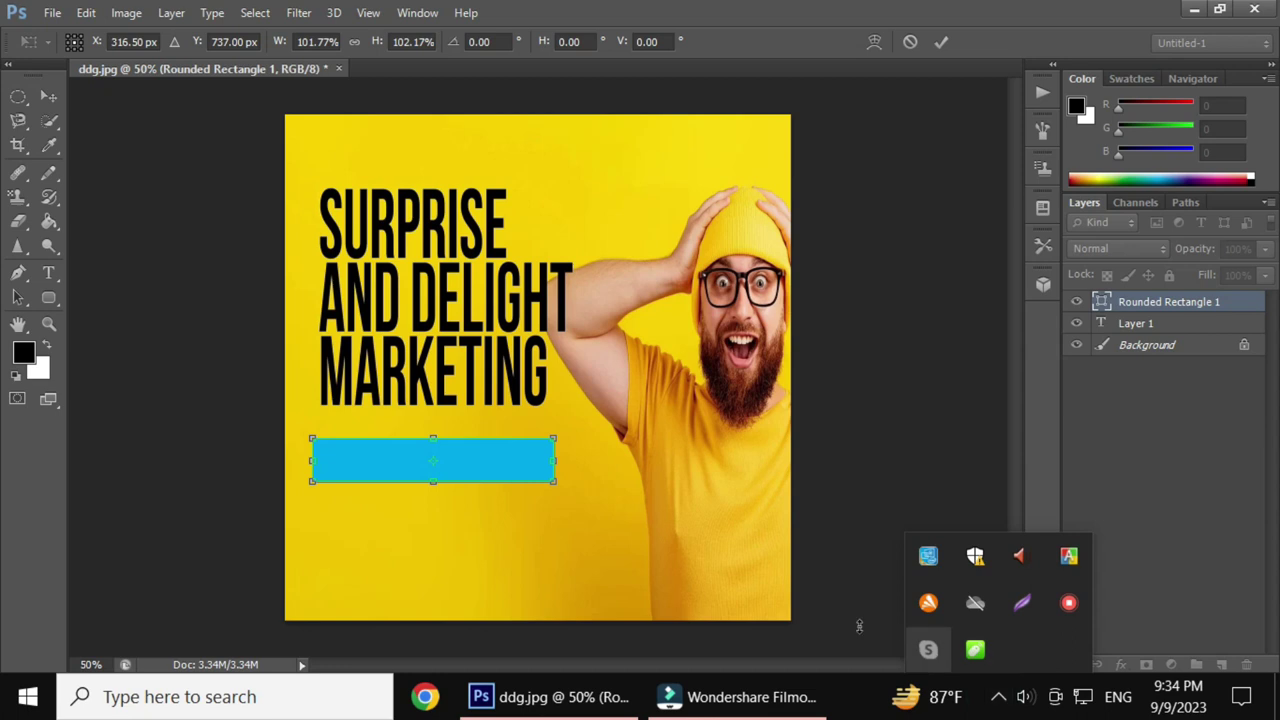
pyautogui.moveTo(545, 697)
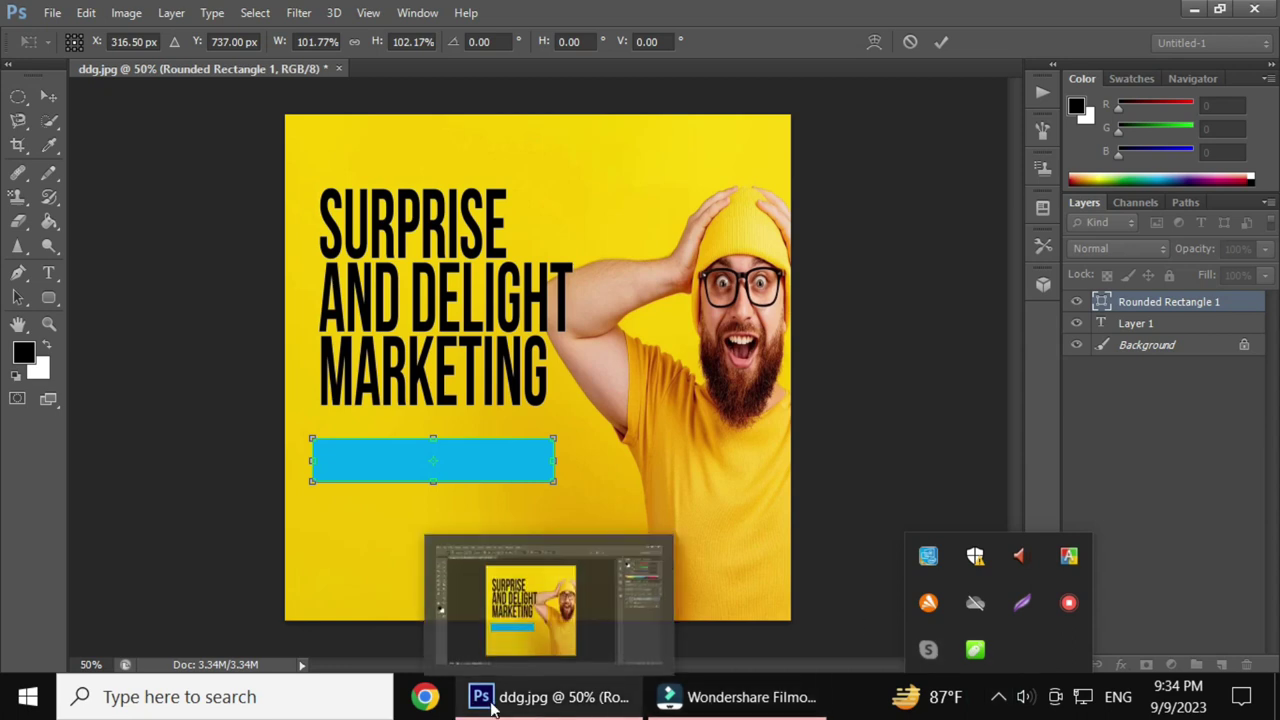
pyautogui.click(490, 700)
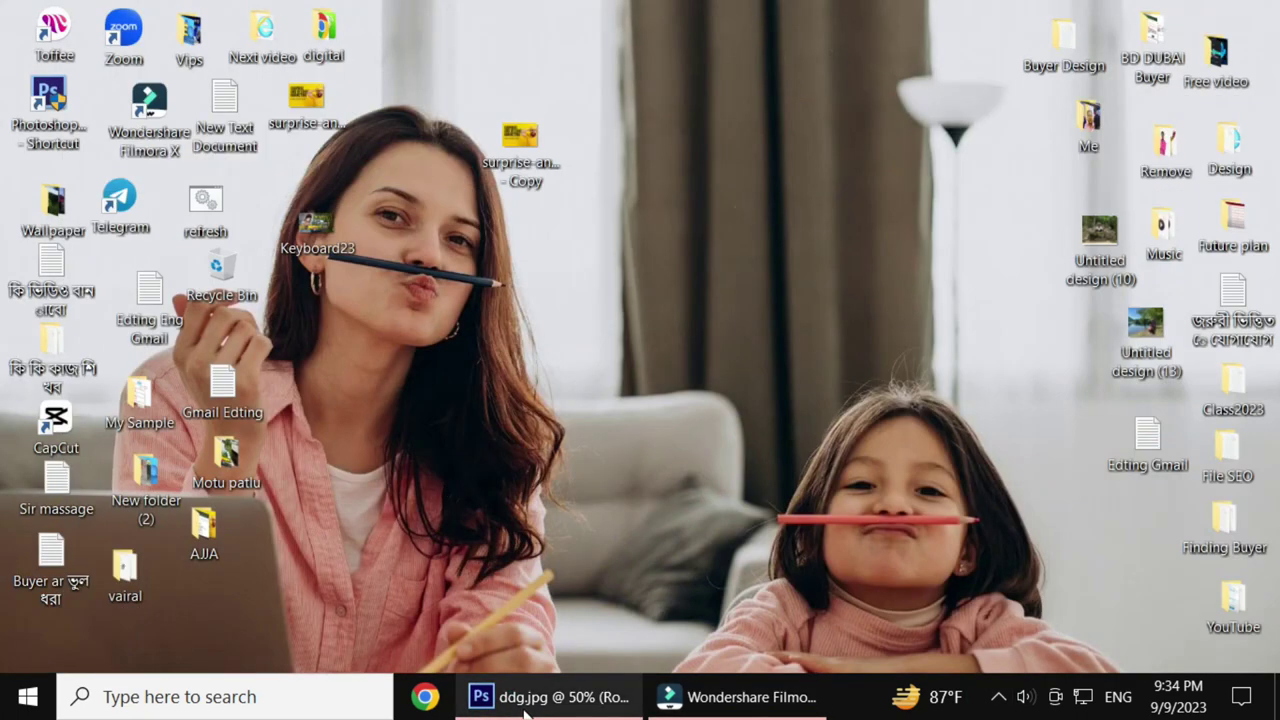
pyautogui.click(517, 697)
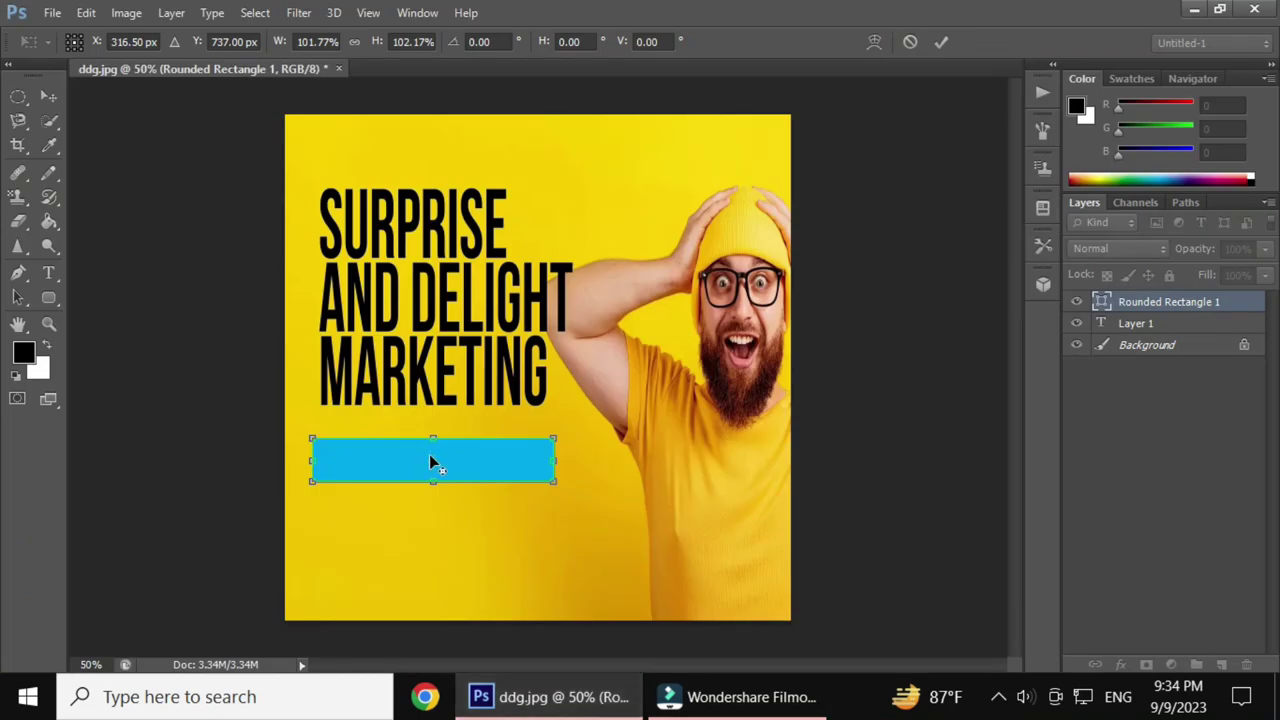
pyautogui.moveTo(435, 458); pyautogui.dragTo(451, 504)
pyautogui.click(48, 96)
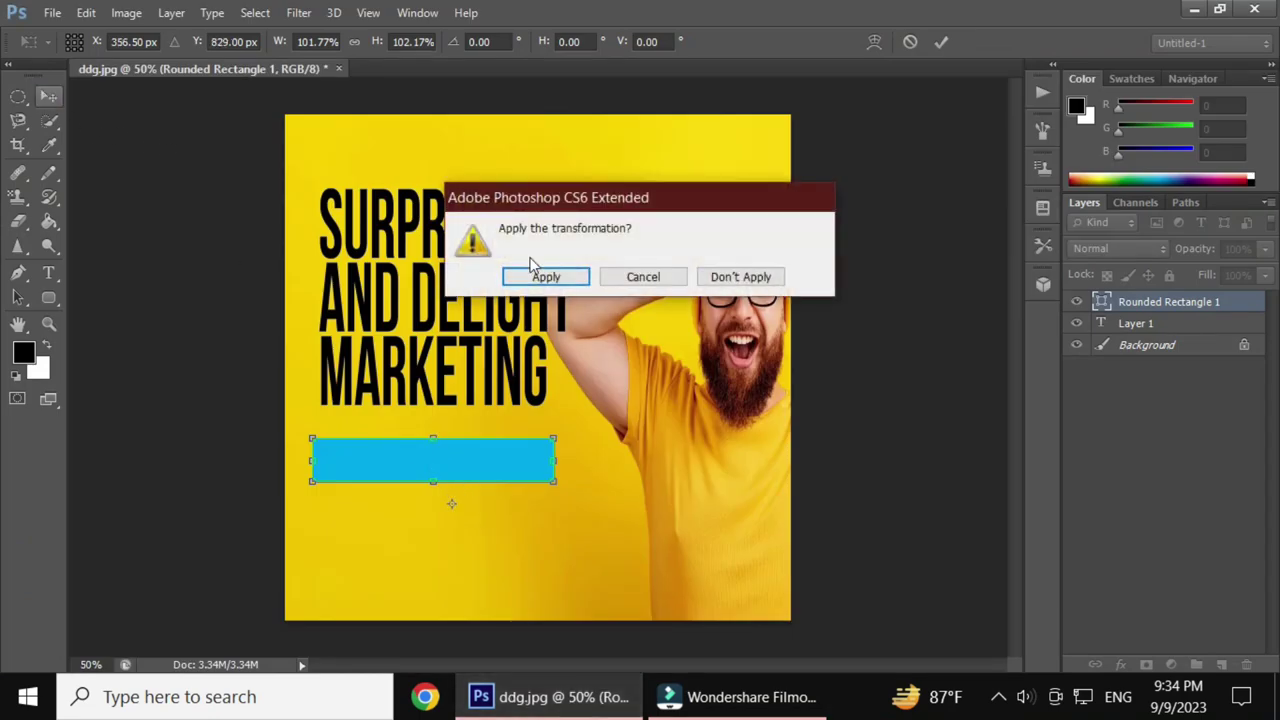
pyautogui.click(572, 278)
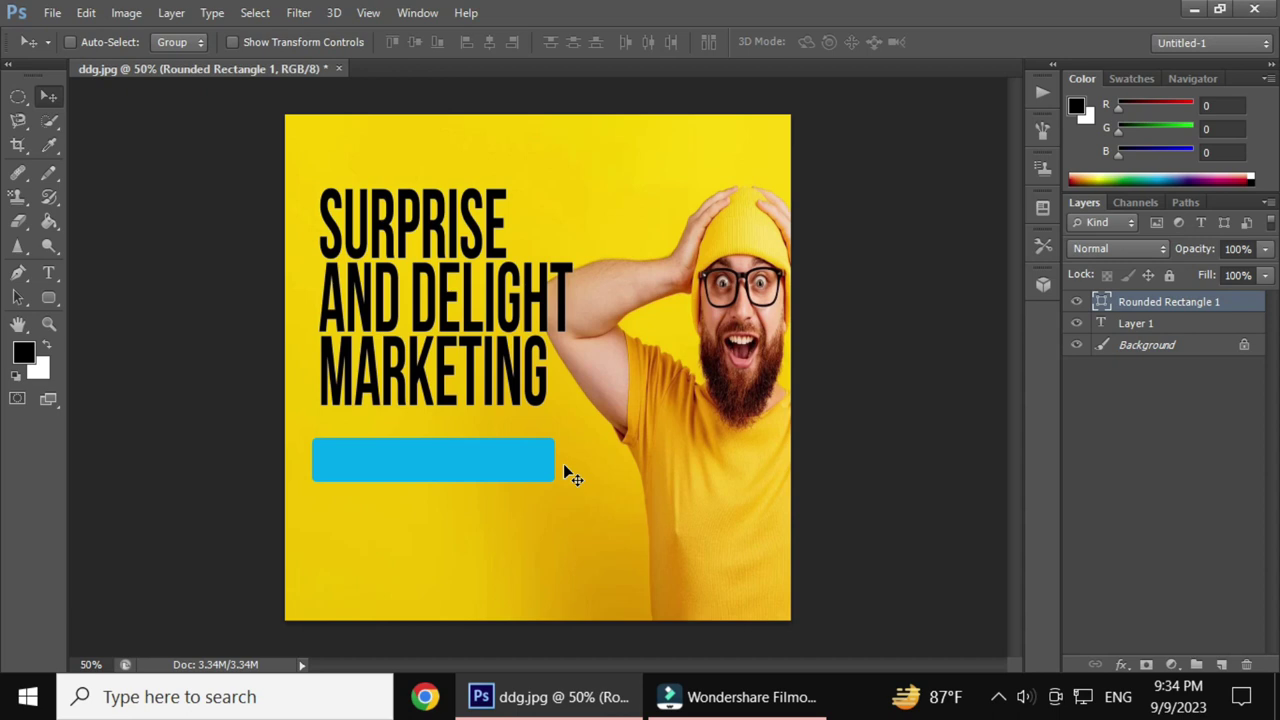
# Create a type layer inside the blue bar with white (ffffff) text colour
pyautogui.click(55, 272)
pyautogui.click(368, 460)
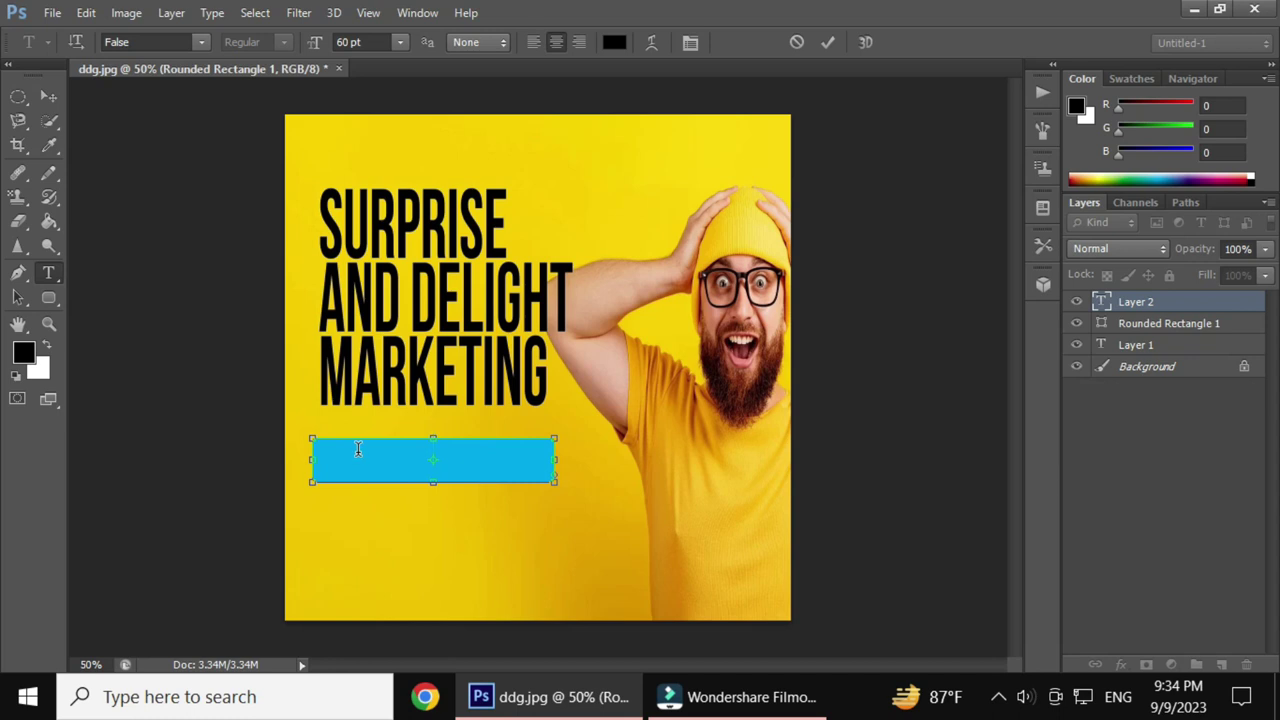
pyautogui.click(614, 42)
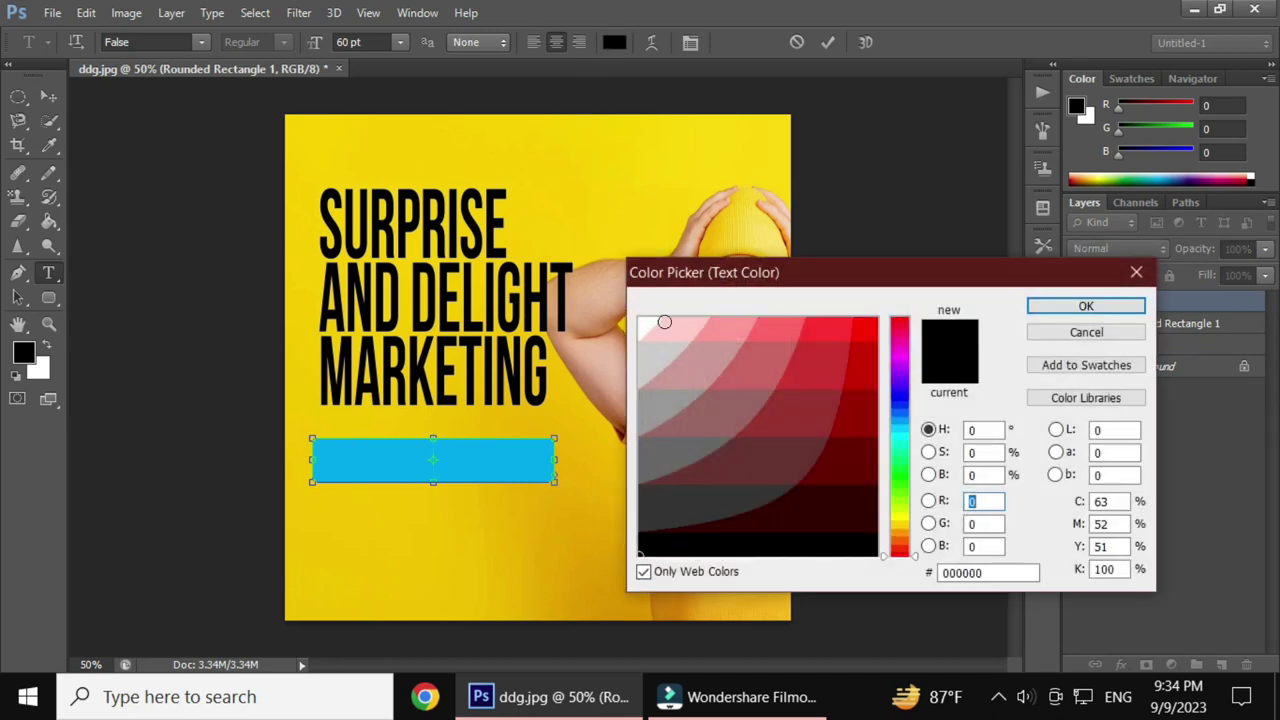
pyautogui.click(649, 325)
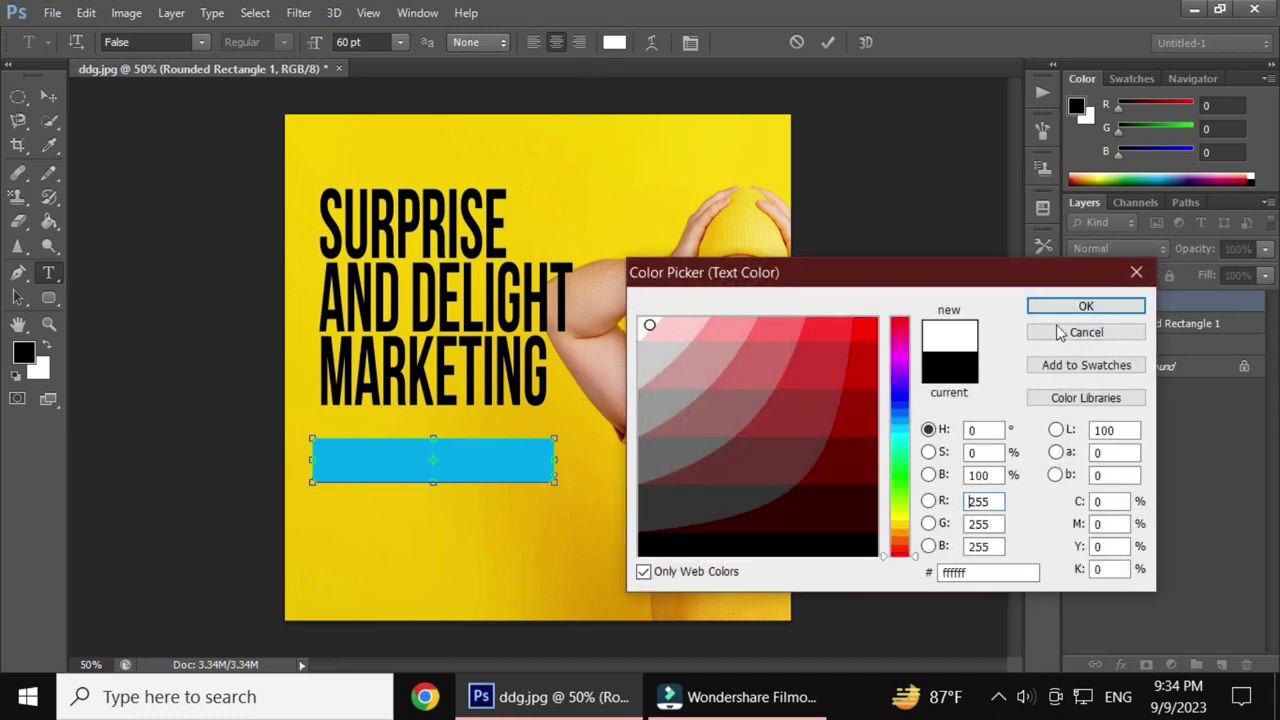
pyautogui.click(1086, 306)
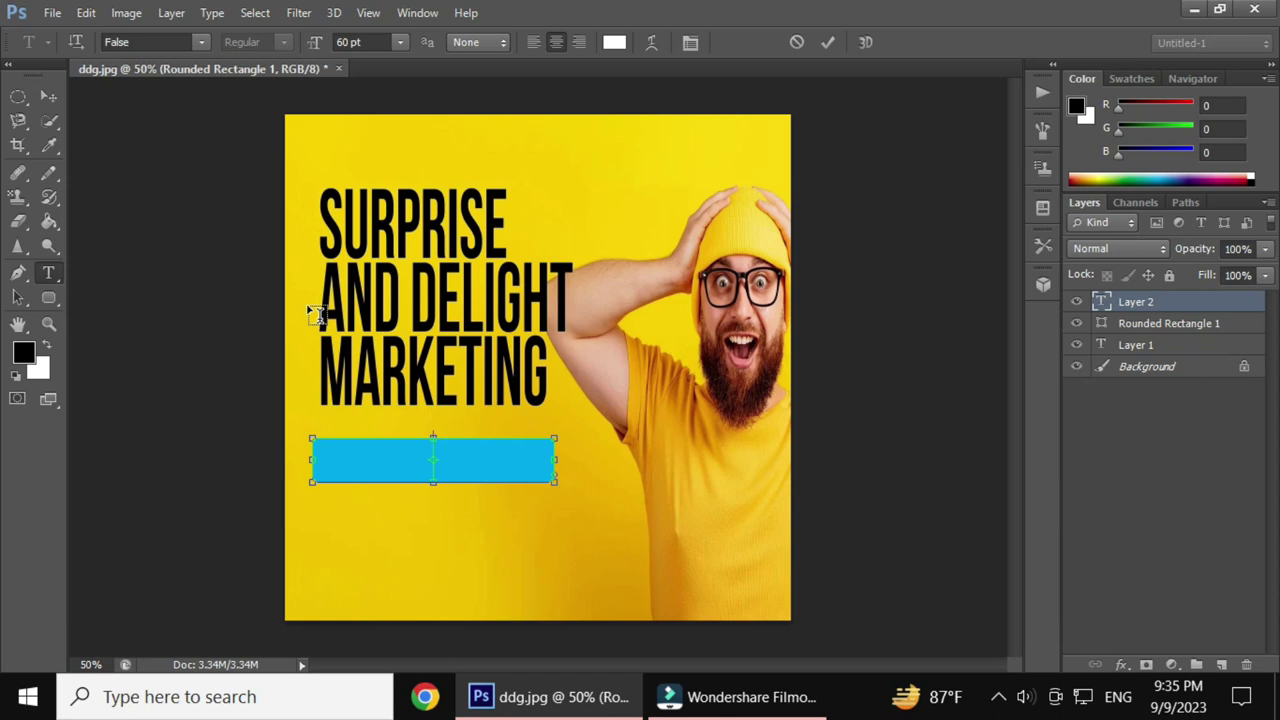
# Type 'HIRE ME' on the blue bar and set it to 48 pt
pyautogui.write('HI')
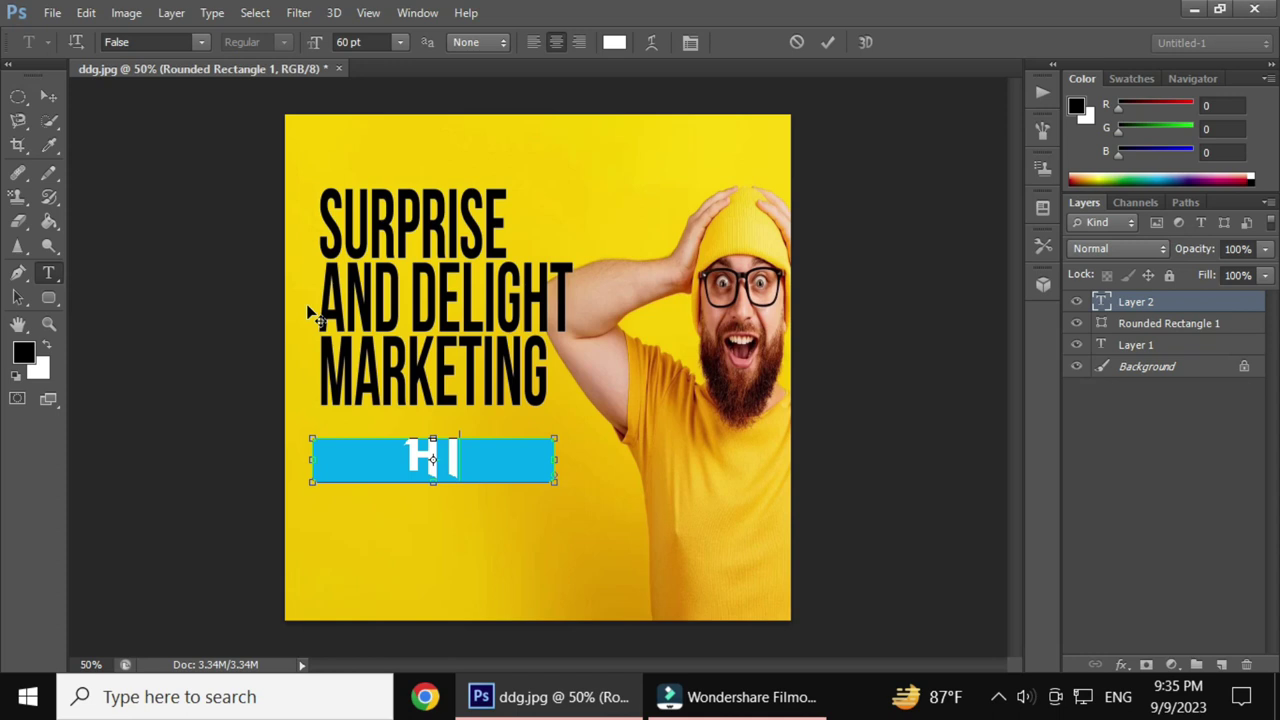
pyautogui.write('RE')
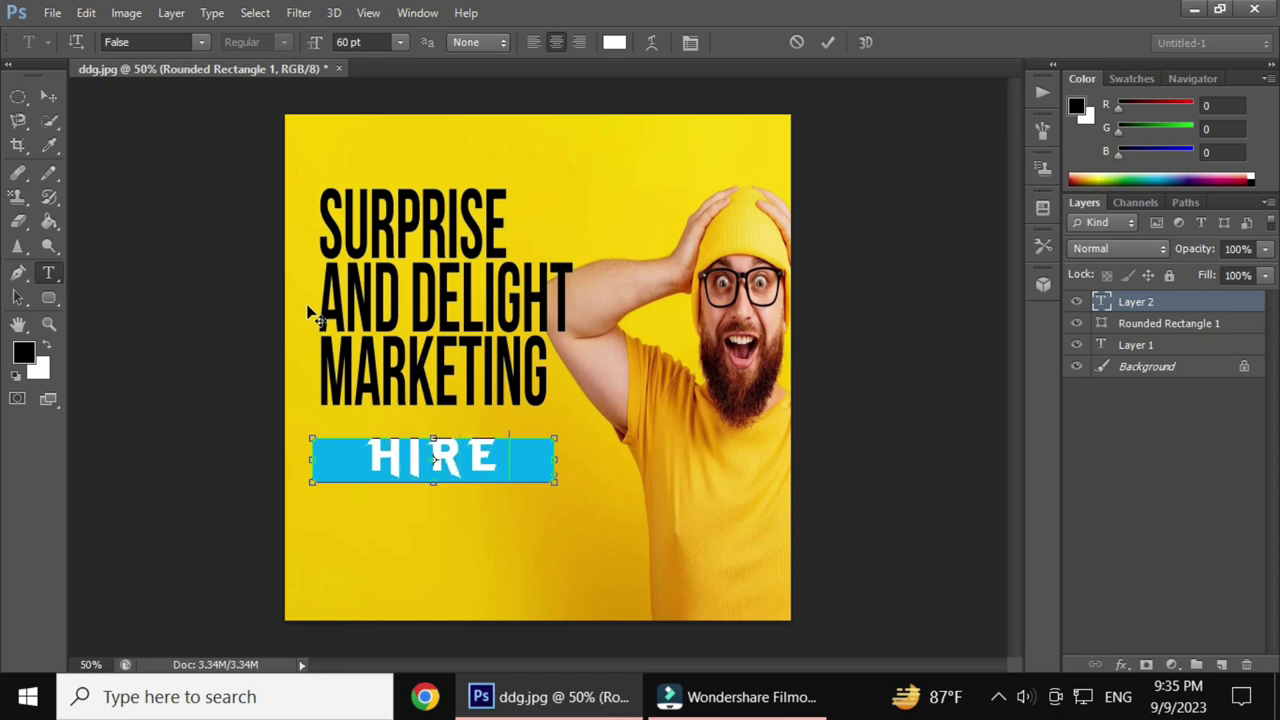
pyautogui.write(' M')
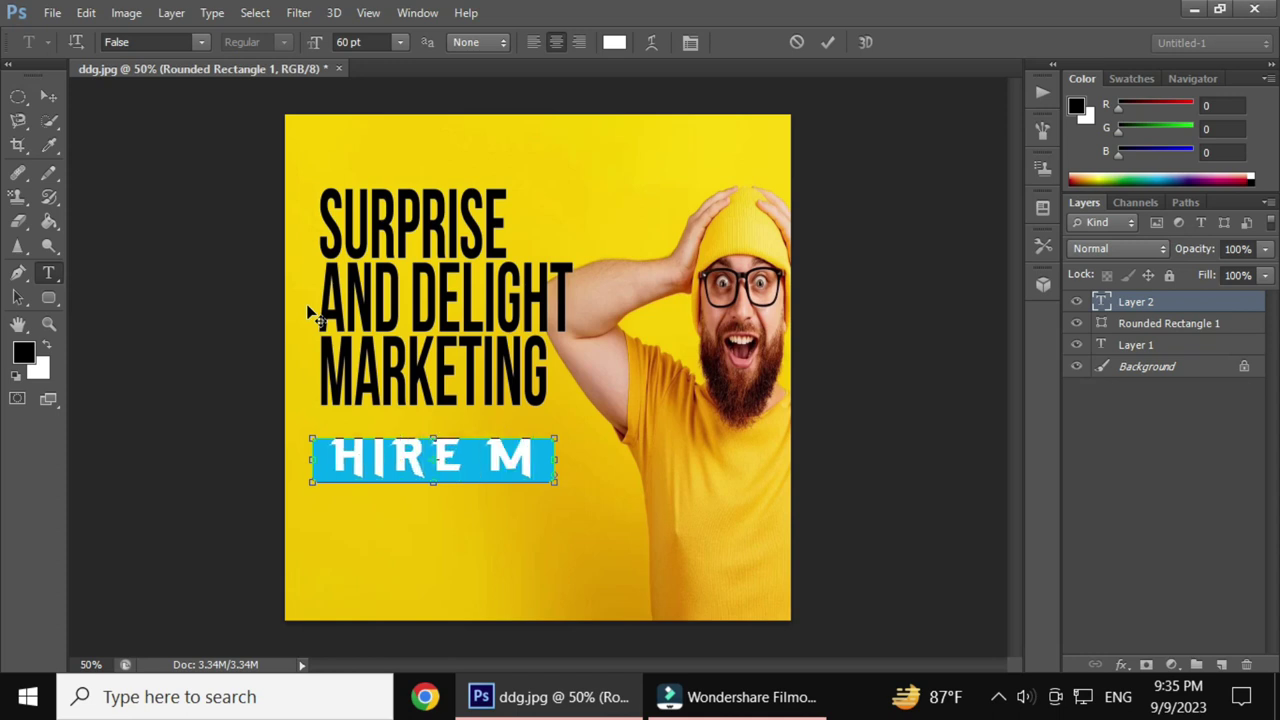
pyautogui.write('E')
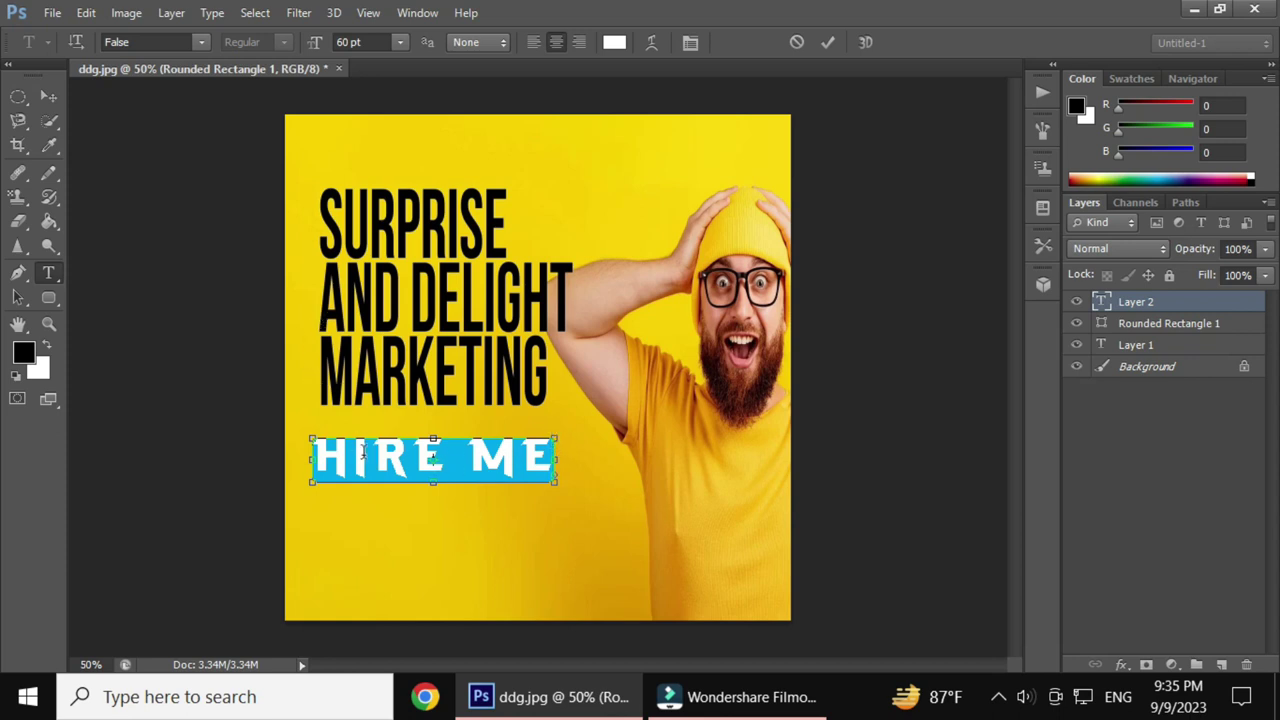
pyautogui.moveTo(550, 458); pyautogui.dragTo(306, 439)
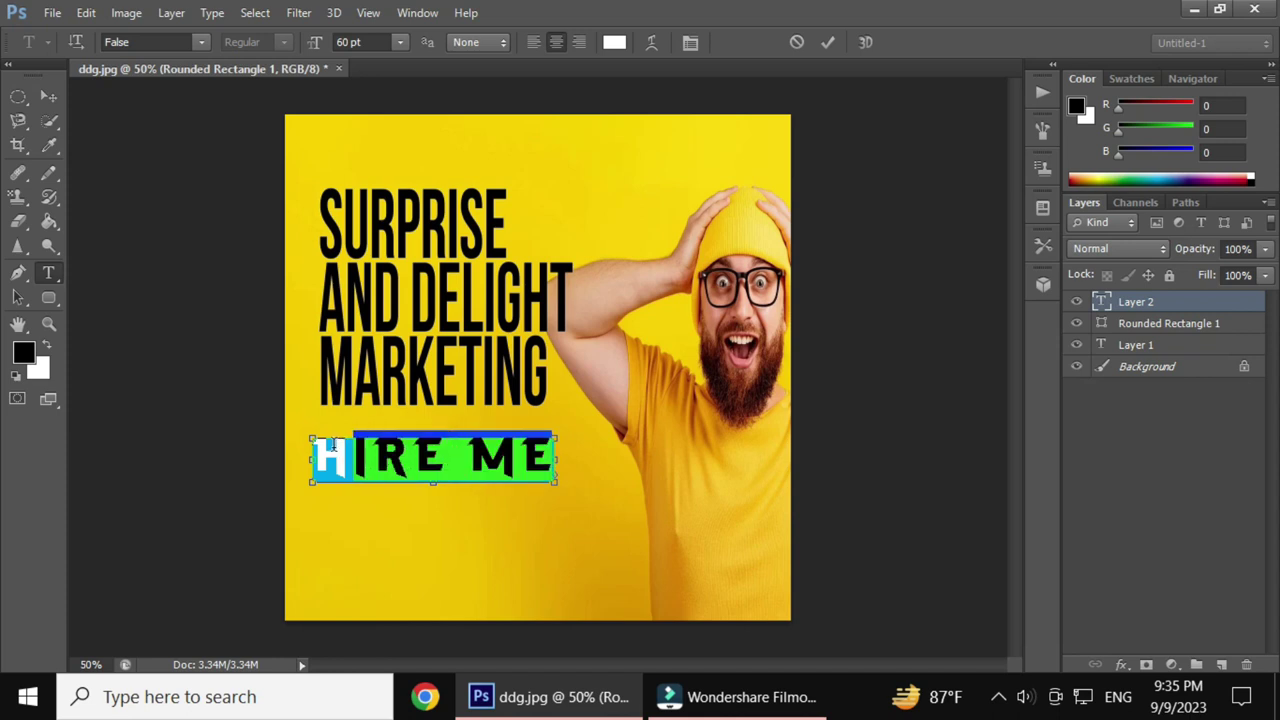
pyautogui.click(398, 47)
pyautogui.click(378, 341)
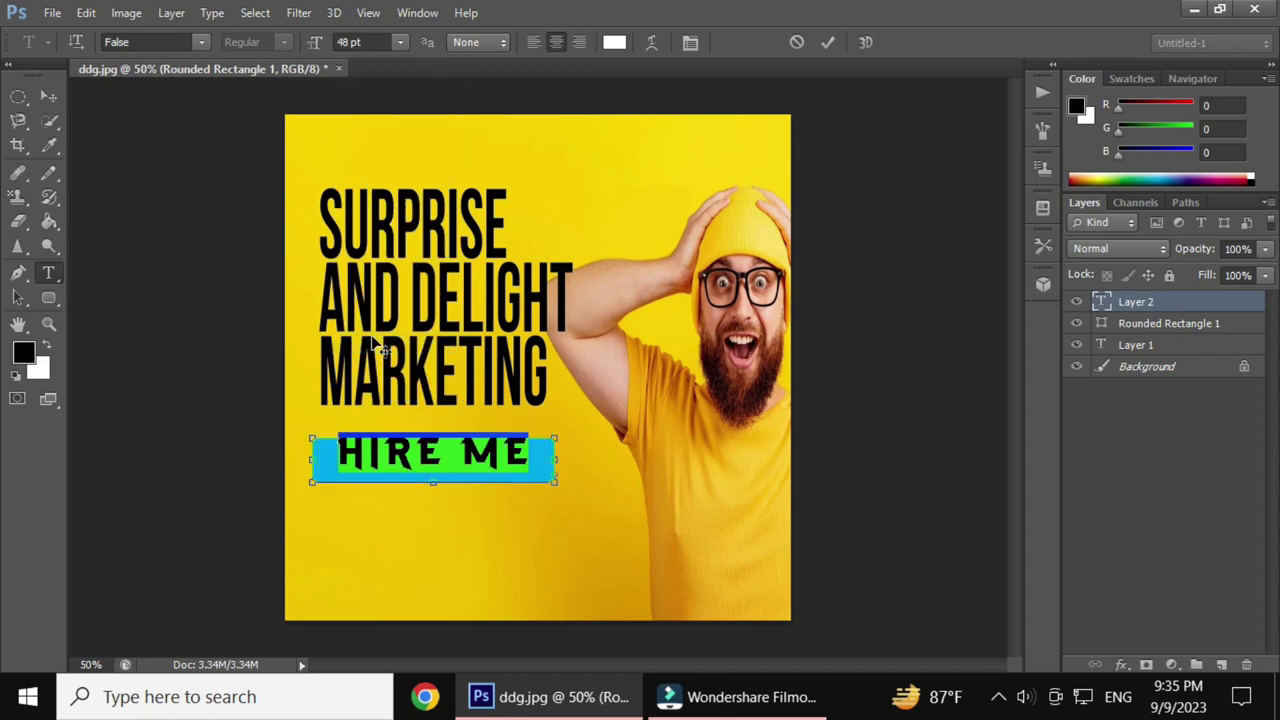
pyautogui.click(46, 93)
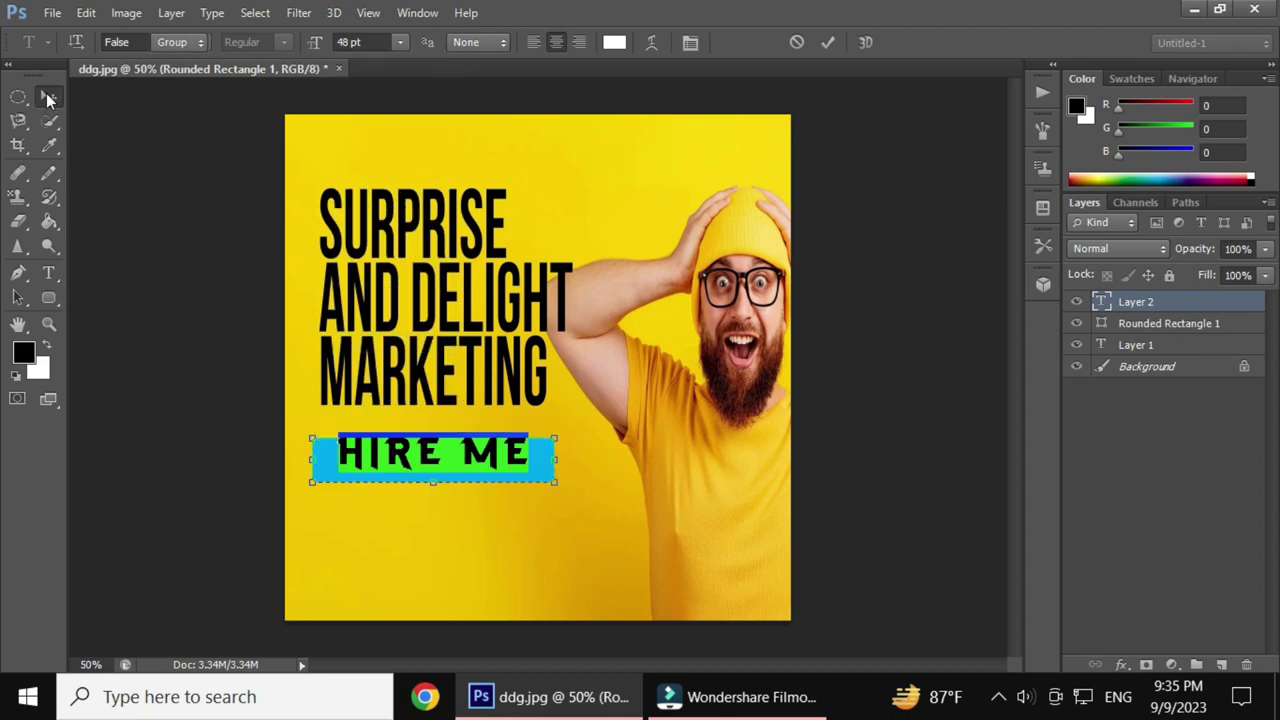
# Shift the HIRE ME text slightly left and about 2 px down to centre it
pyautogui.moveTo(422, 462); pyautogui.dragTo(417, 461)
pyautogui.press('Down')
pyautogui.press('Down')
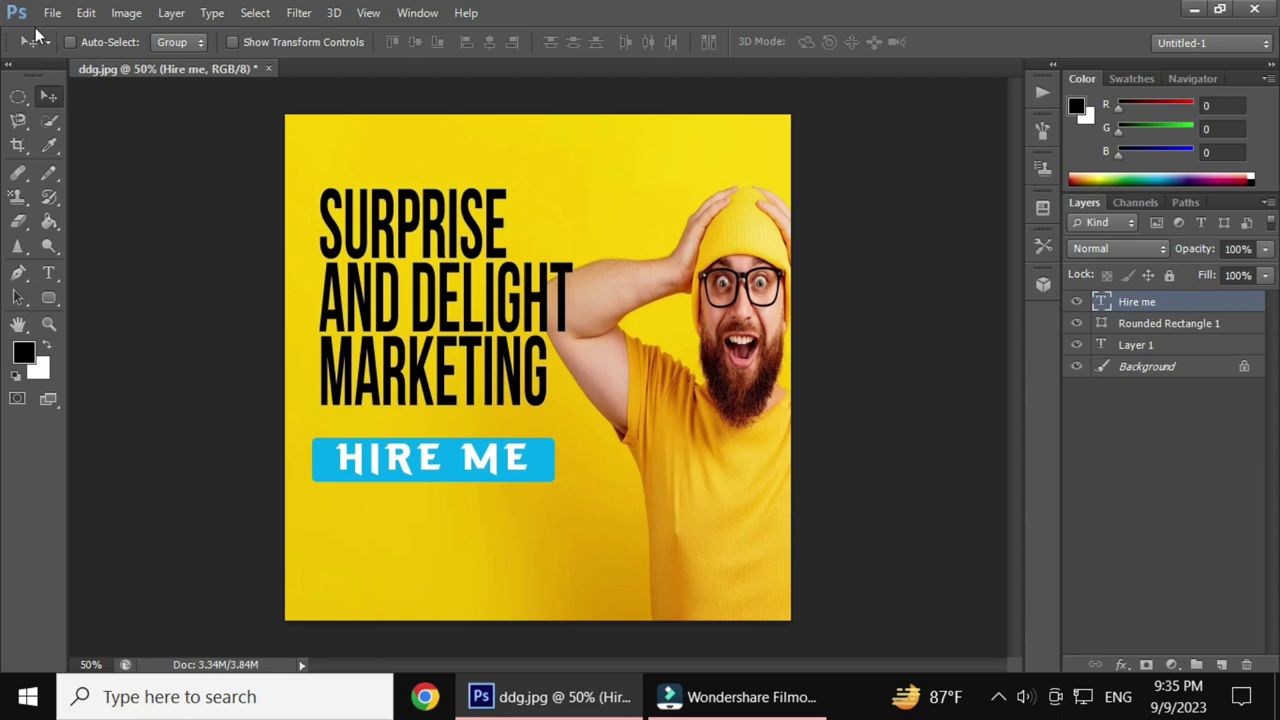
# Save the ad as a quality-12 JPEG in the AJJA folder, then quit Photoshop
pyautogui.click(53, 13)
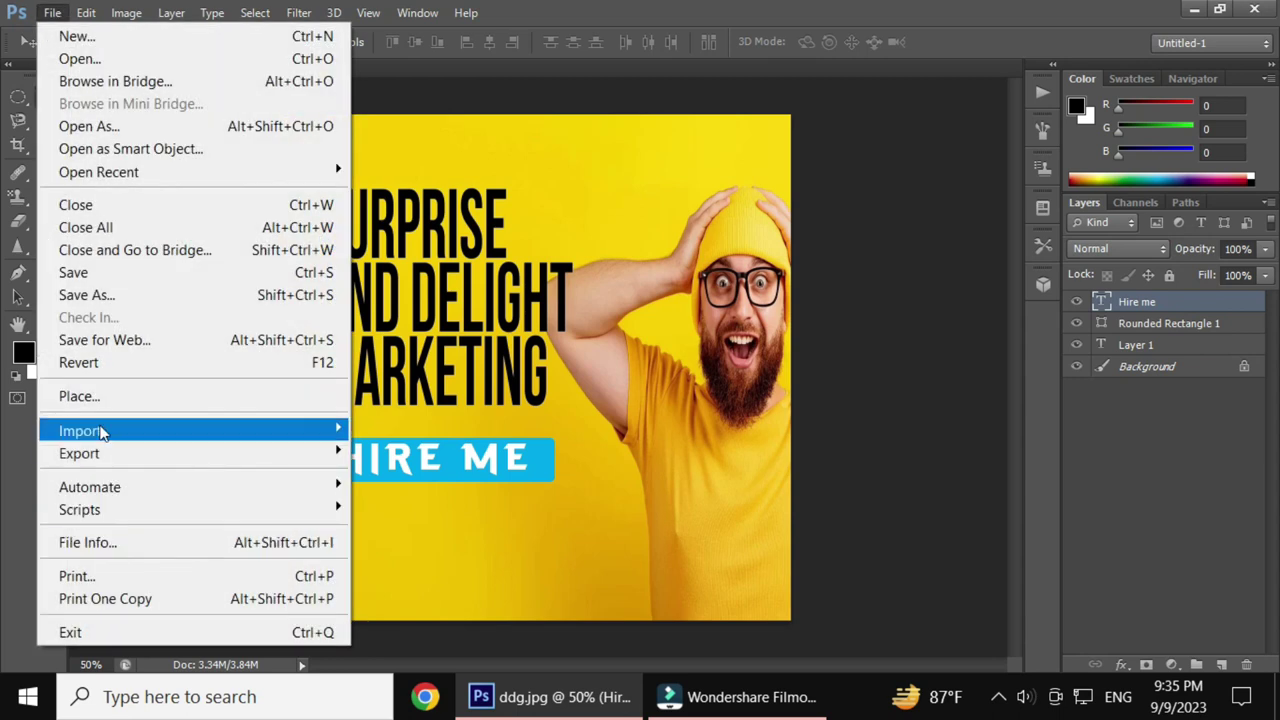
pyautogui.click(106, 296)
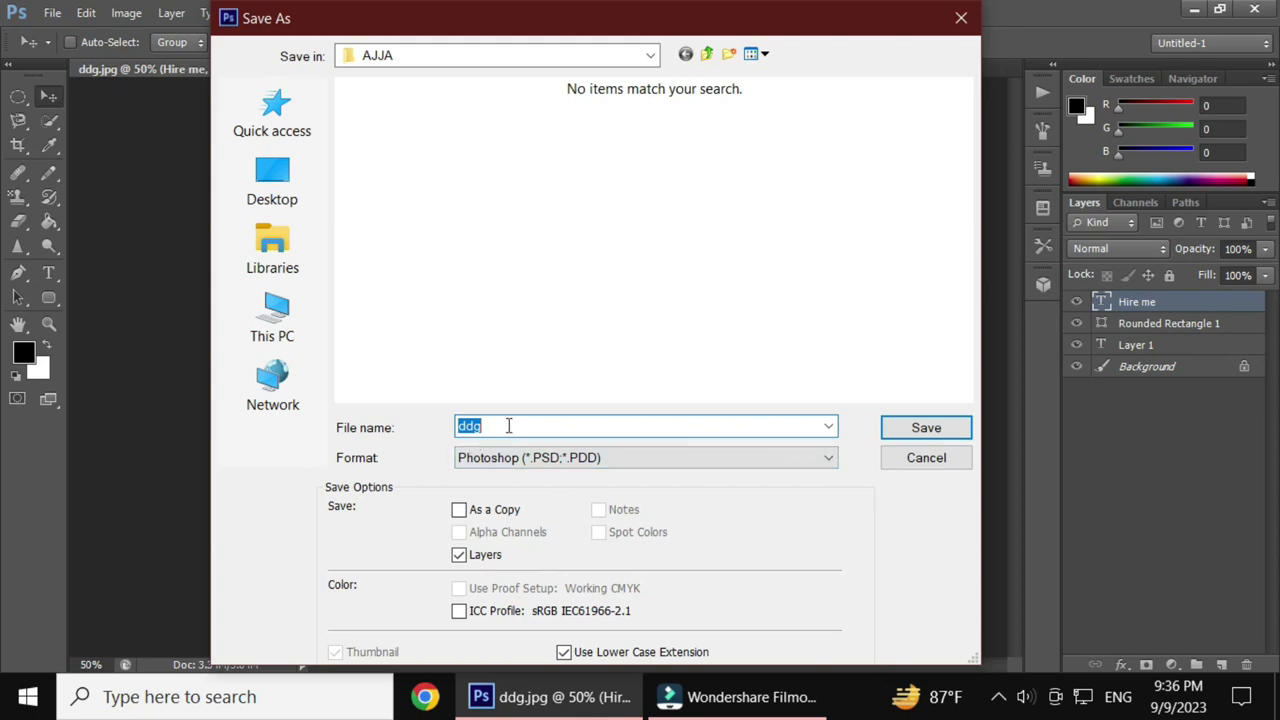
pyautogui.write('Hafiz')
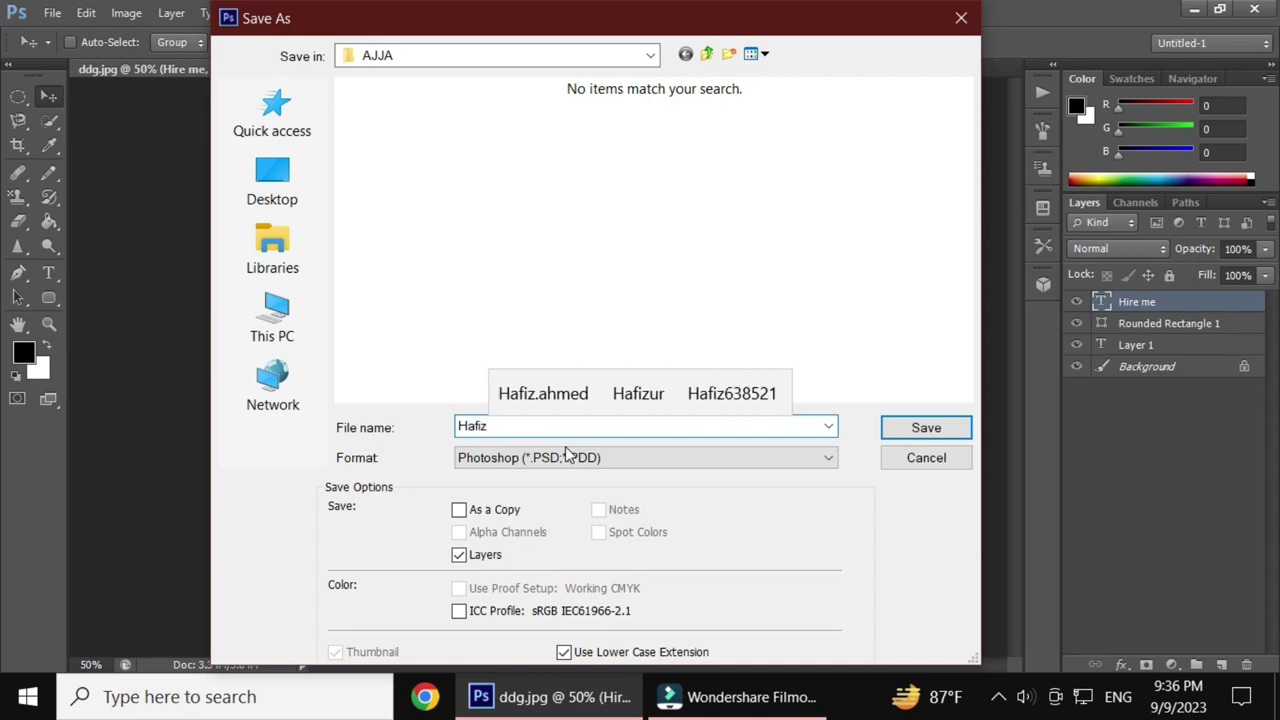
pyautogui.click(560, 457)
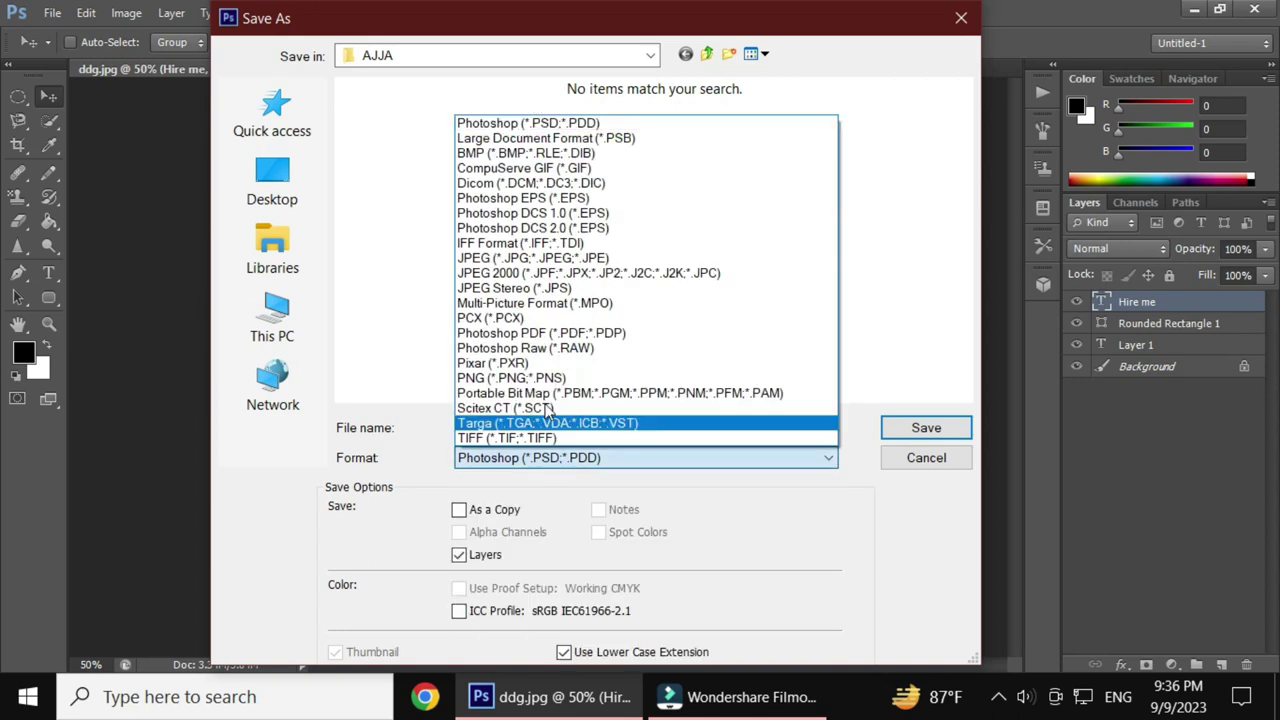
pyautogui.click(506, 260)
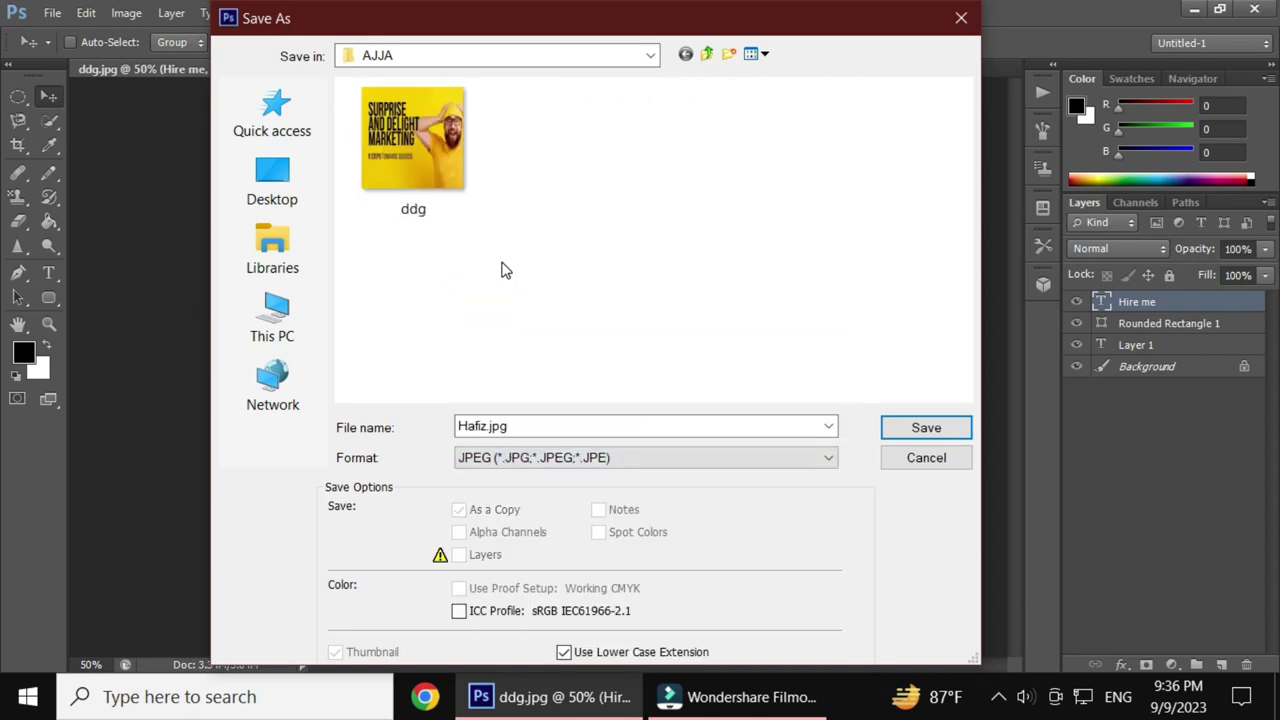
pyautogui.click(921, 437)
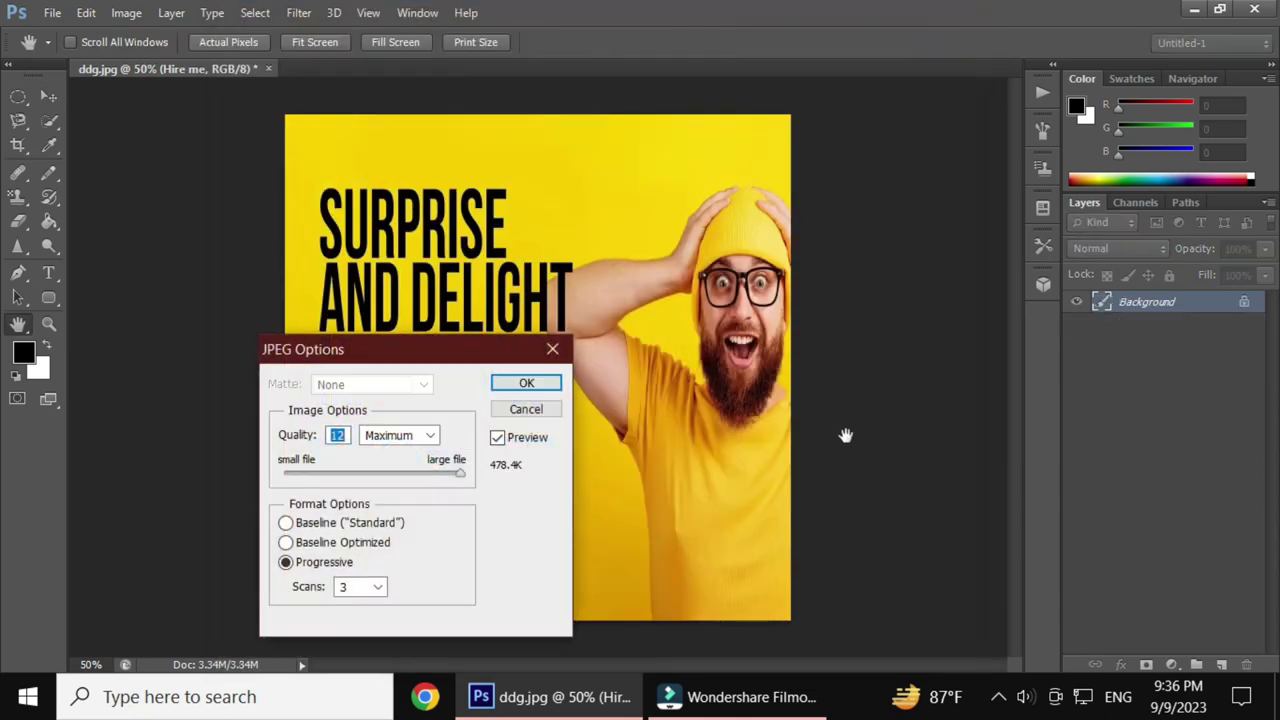
pyautogui.click(527, 384)
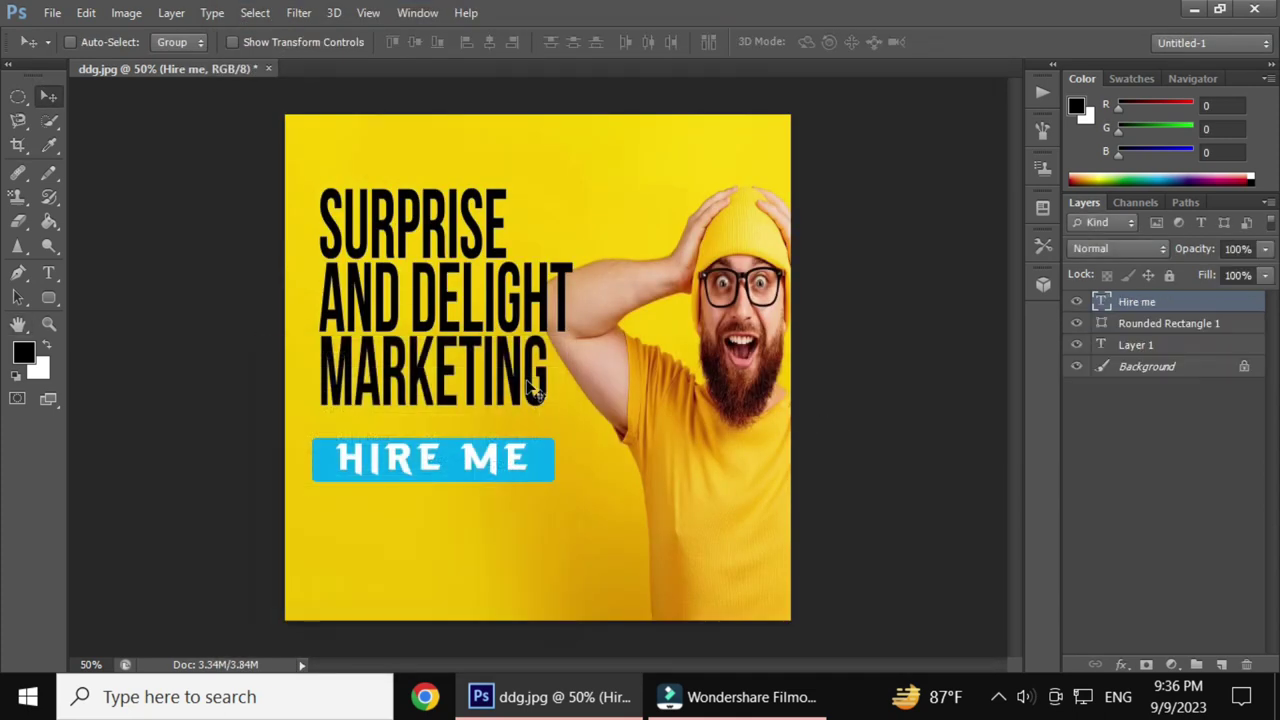
pyautogui.click(1270, 8)
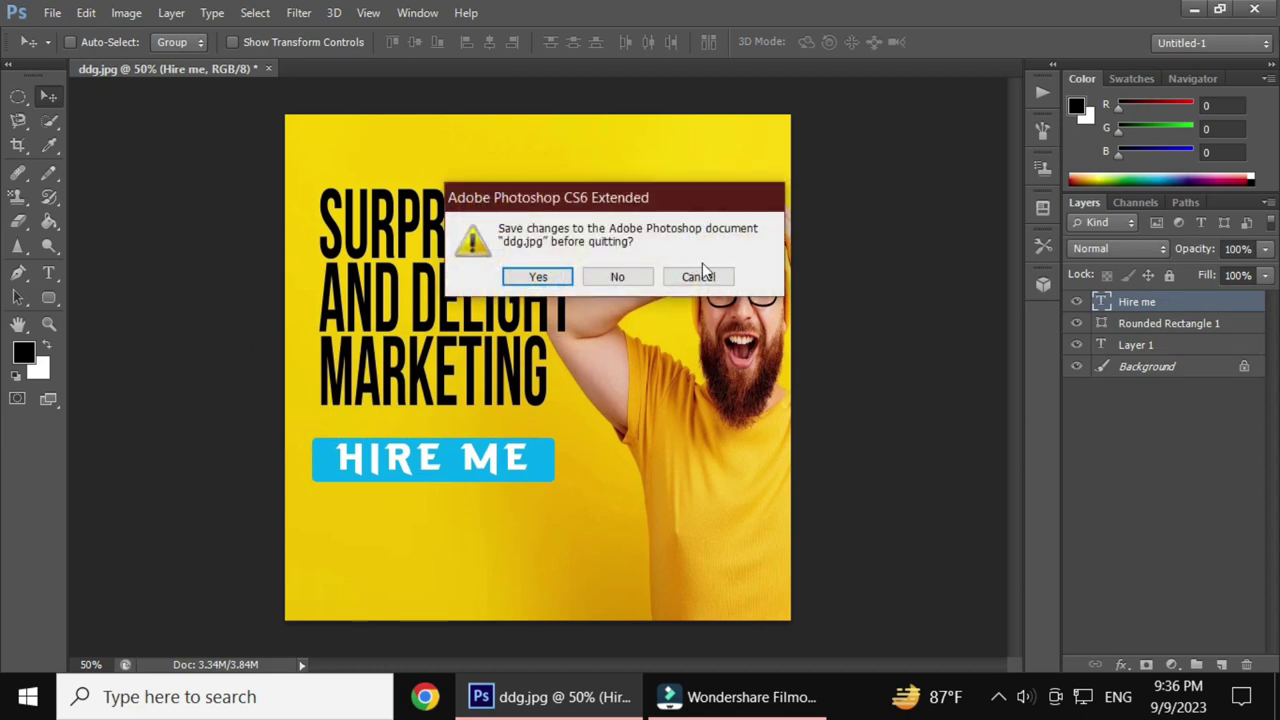
# Discard changes to ddg.jpg, refresh the desktop, and drag the cover-image copy onto AJJA
pyautogui.click(613, 280)
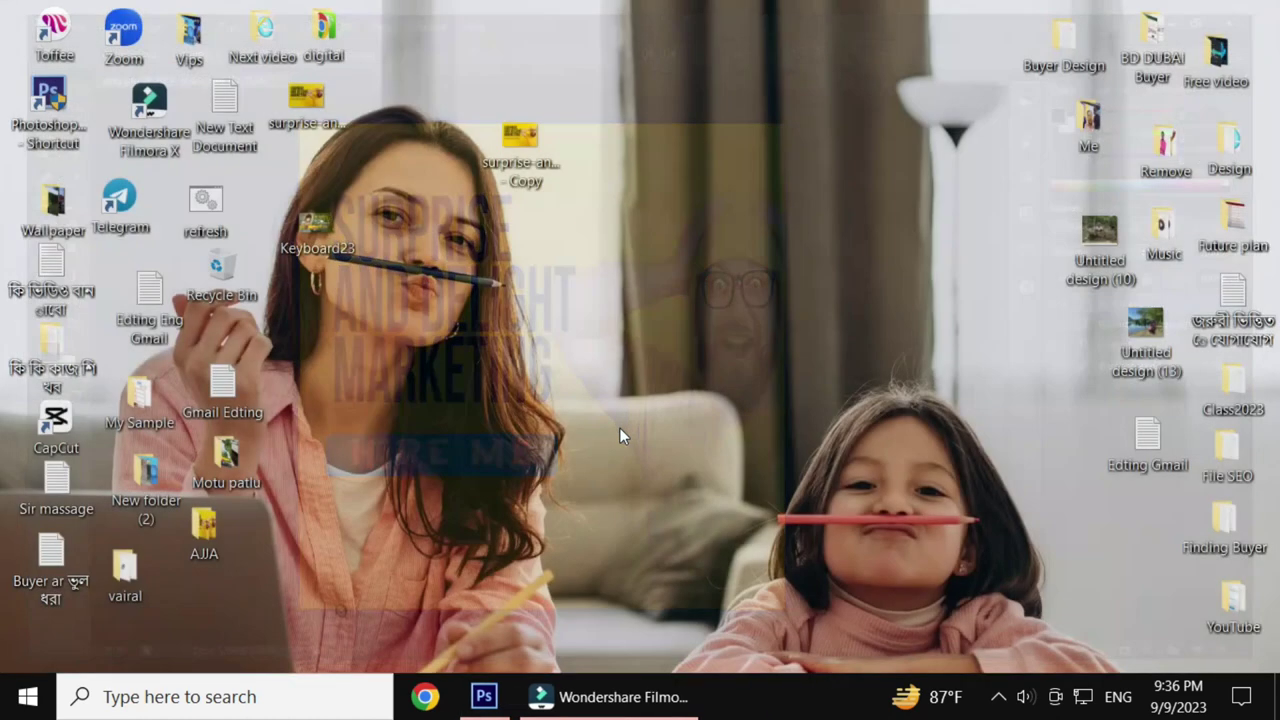
pyautogui.rightClick(651, 141)
pyautogui.click(712, 215)
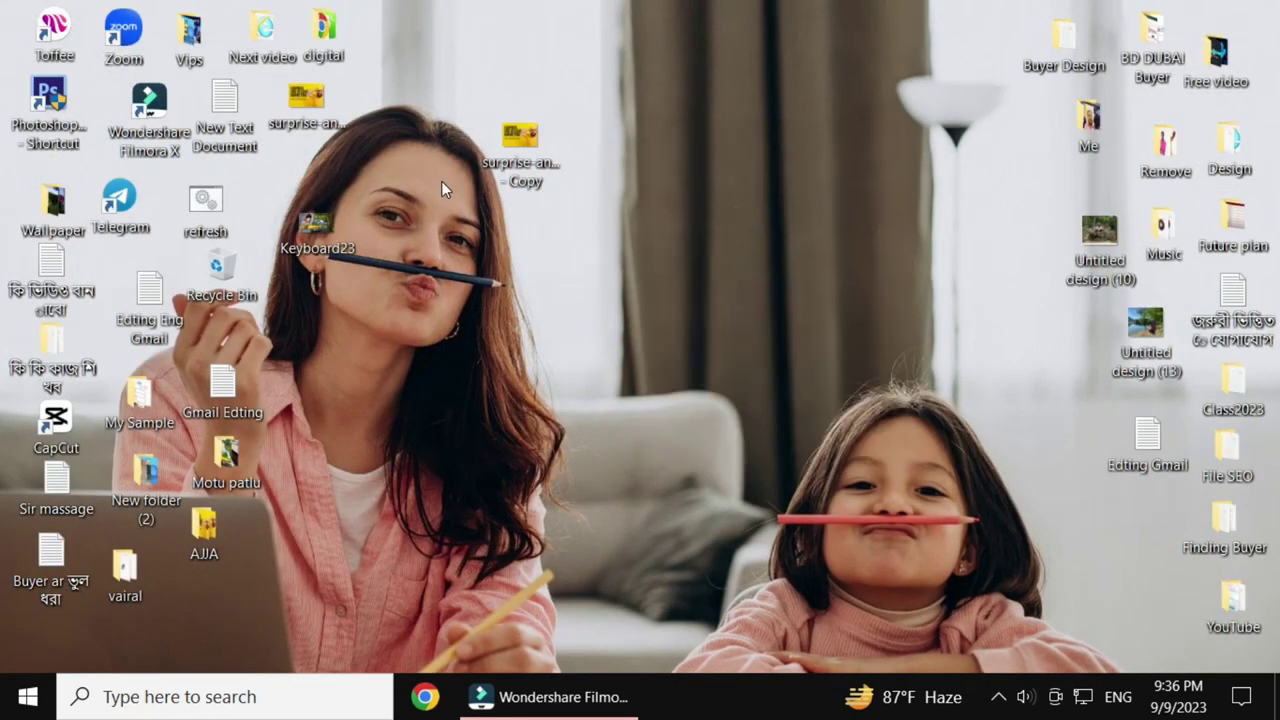
pyautogui.moveTo(512, 152)
pyautogui.mouseDown()
pyautogui.moveTo(68, 545)
pyautogui.moveTo(212, 290)
pyautogui.moveTo(250, 281)
pyautogui.mouseUp()
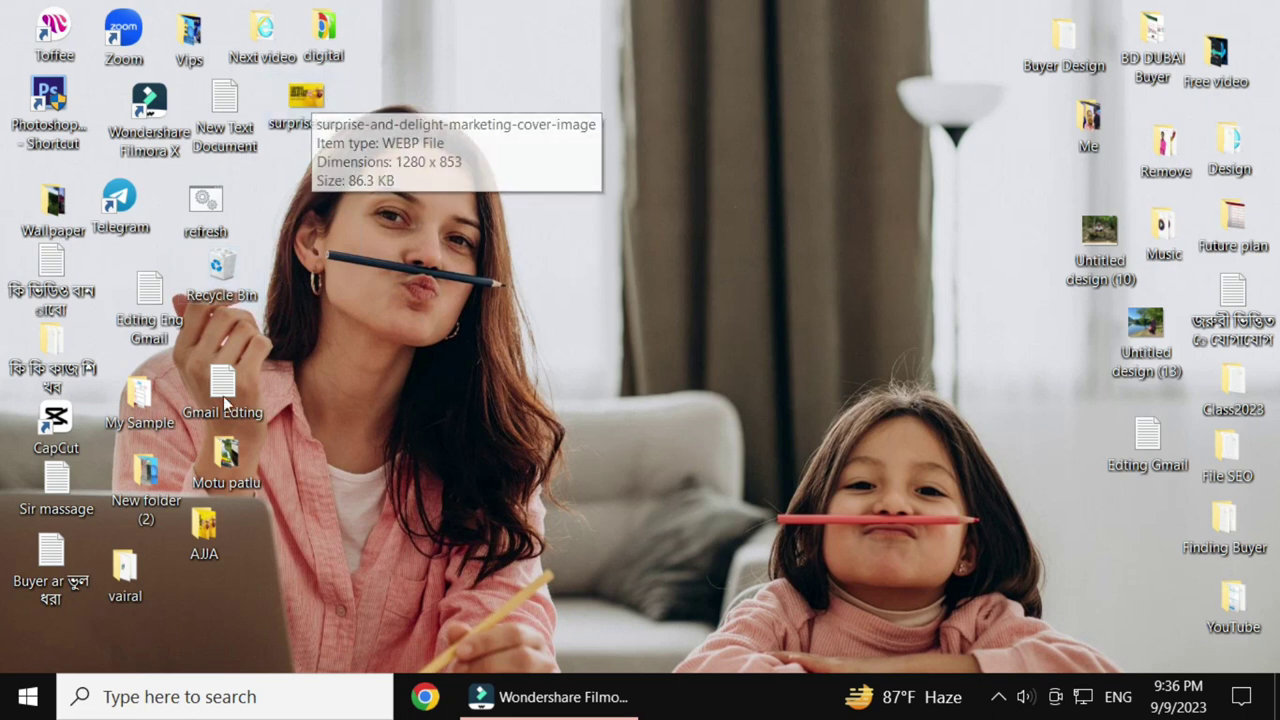
# Delete the ddg image from the AJJA folder
pyautogui.doubleClick(197, 533)
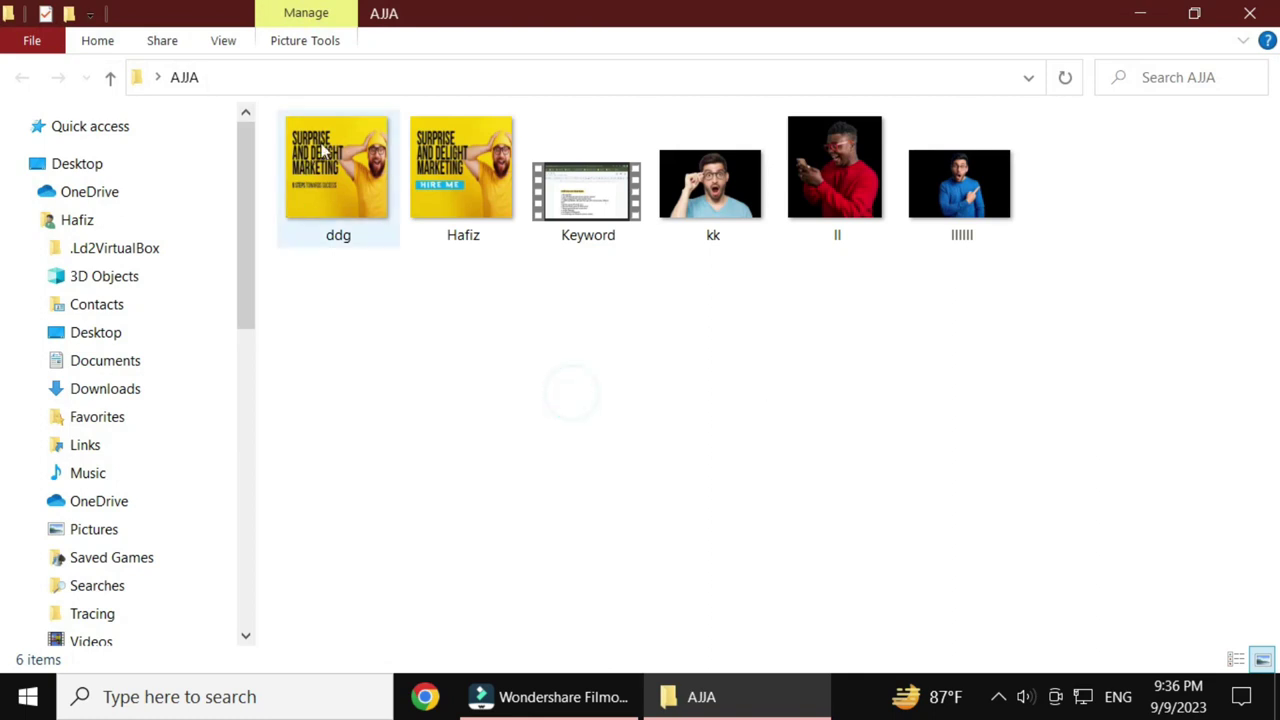
pyautogui.click(323, 148)
pyautogui.rightClick(346, 150)
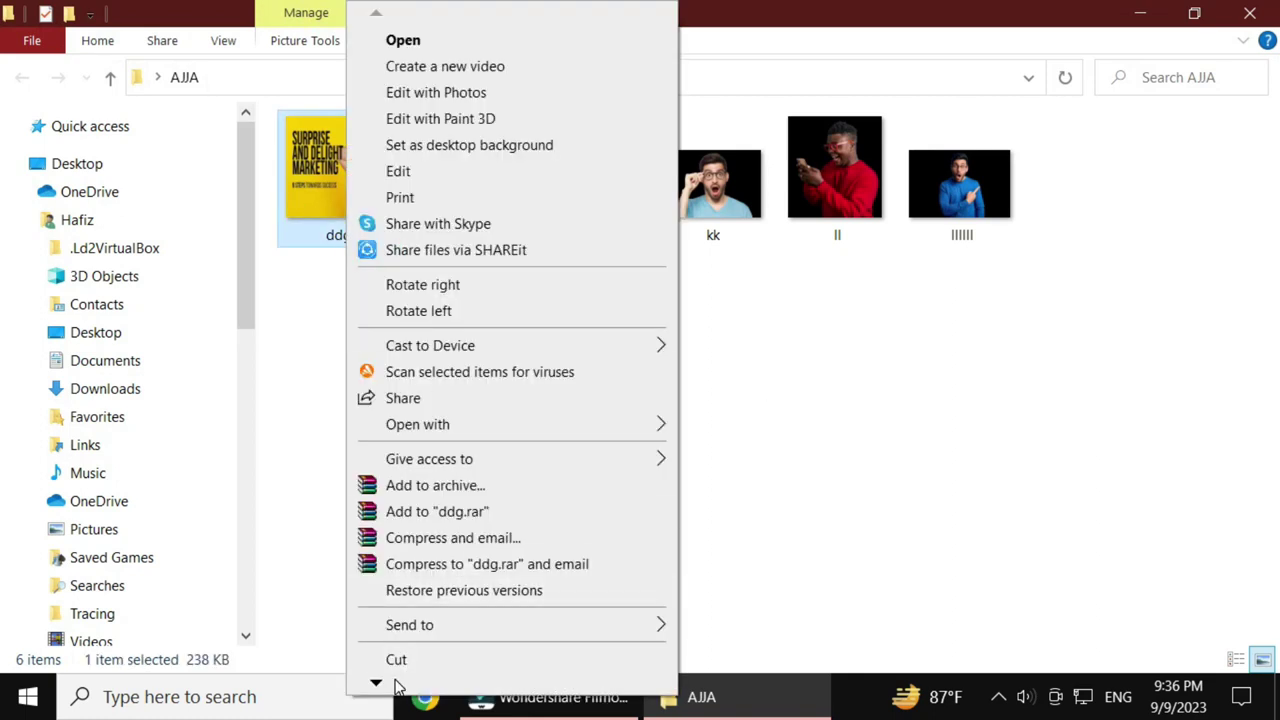
pyautogui.moveTo(376, 681)
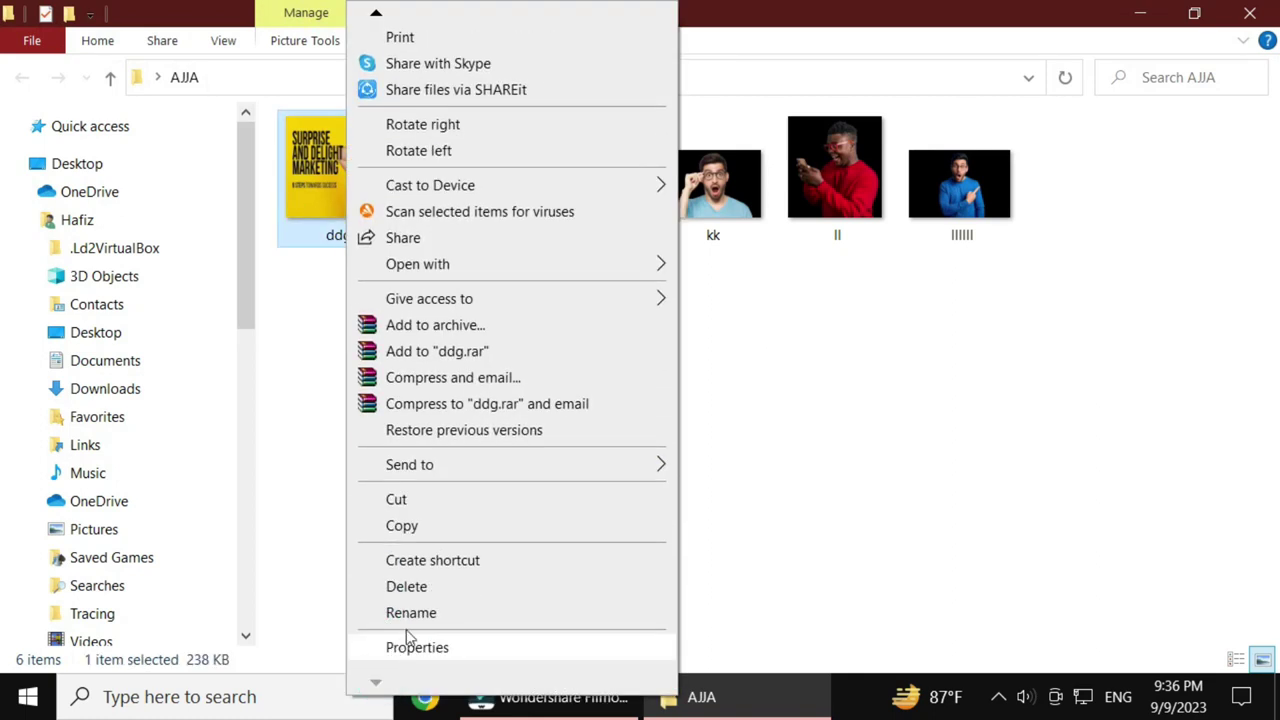
pyautogui.click(420, 588)
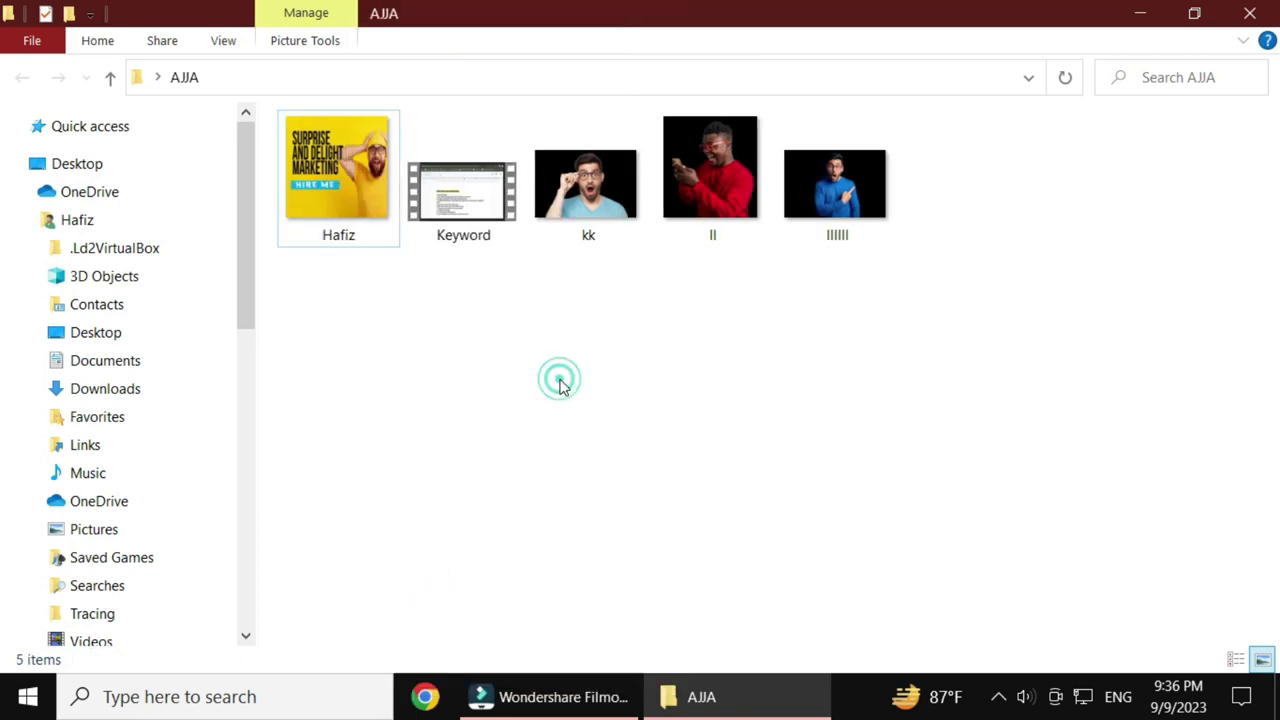
# Delete the Keyword video and close the AJJA window
pyautogui.click(460, 185)
pyautogui.rightClick(460, 185)
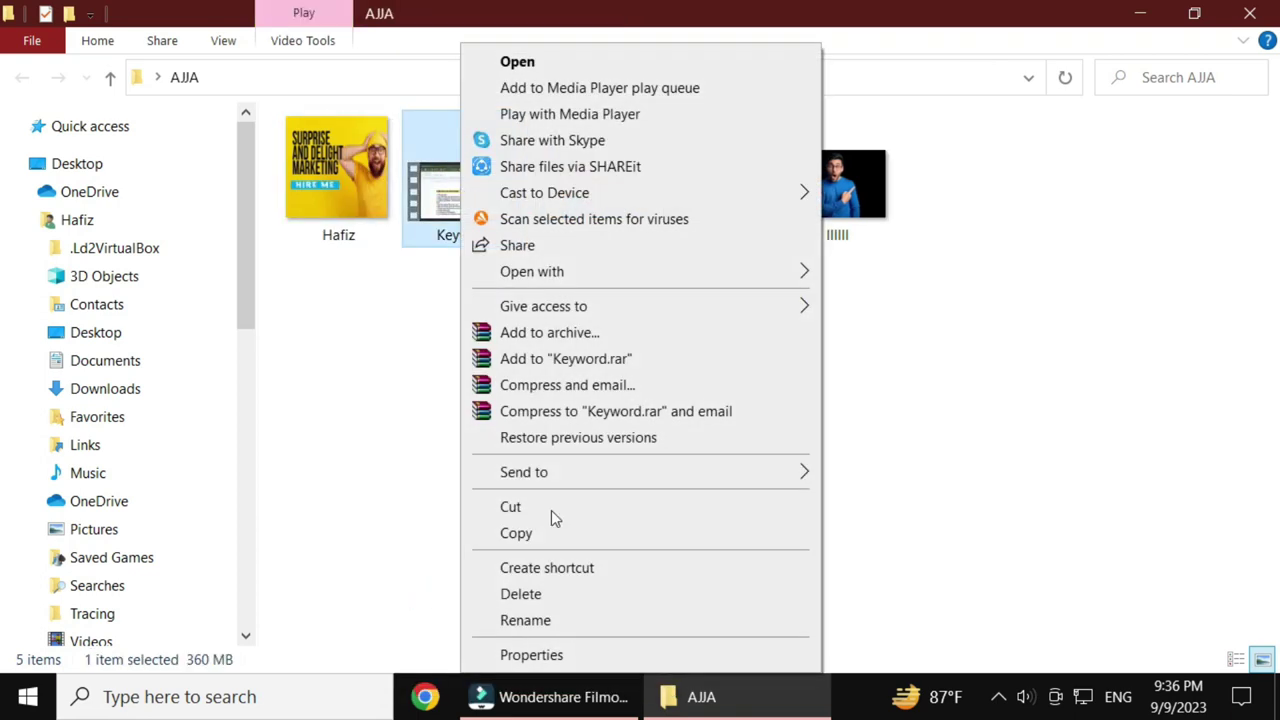
pyautogui.click(526, 596)
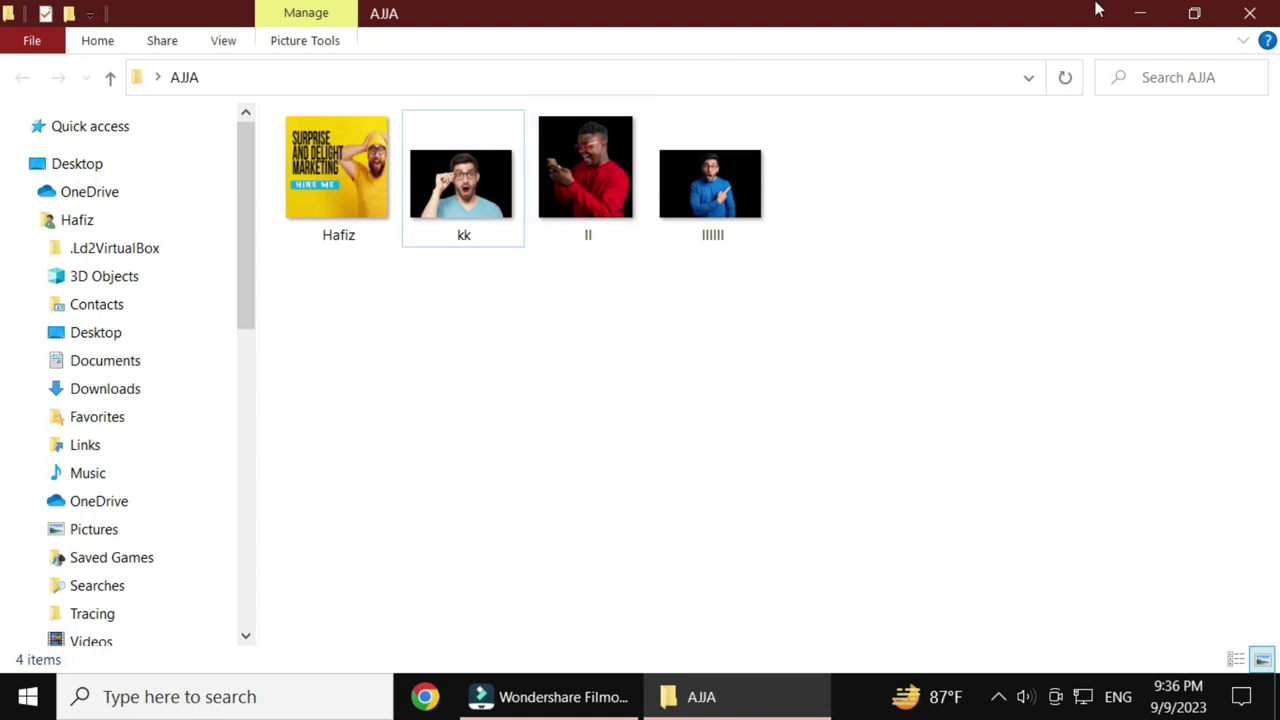
pyautogui.click(1250, 13)
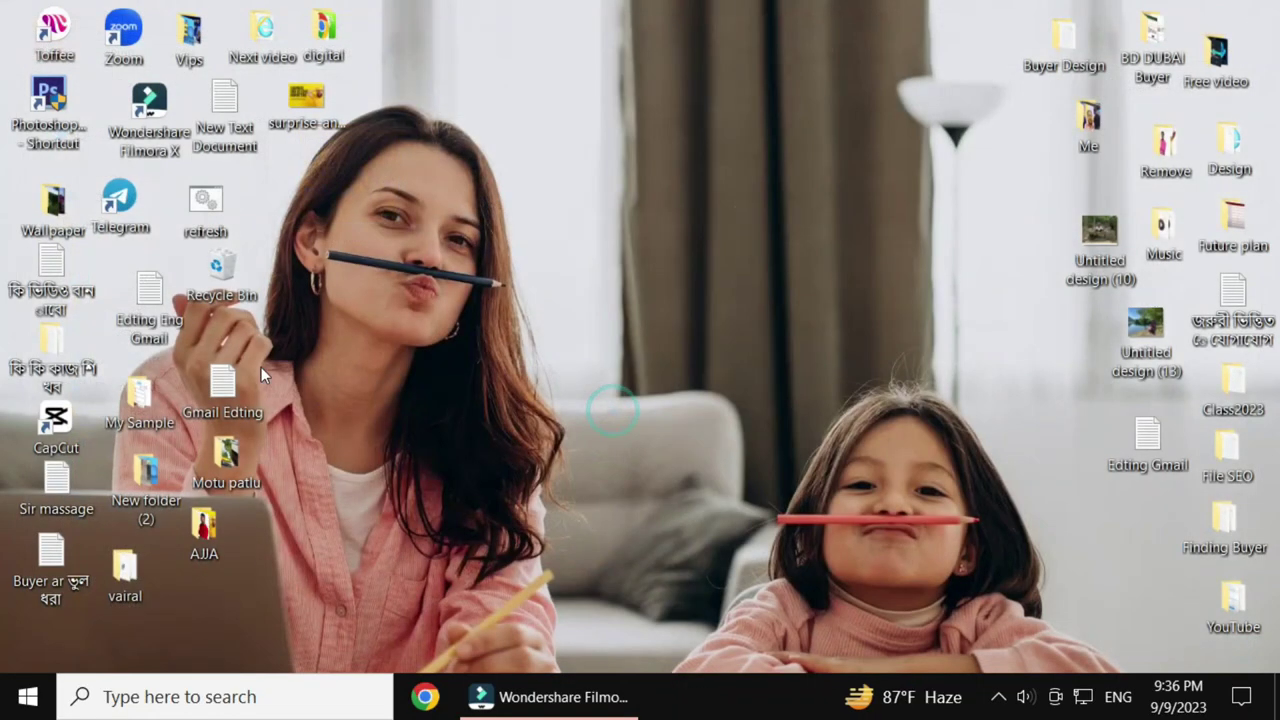
# Permanently delete the 4 items in the Recycle Bin
pyautogui.rightClick(223, 268)
pyautogui.click(278, 313)
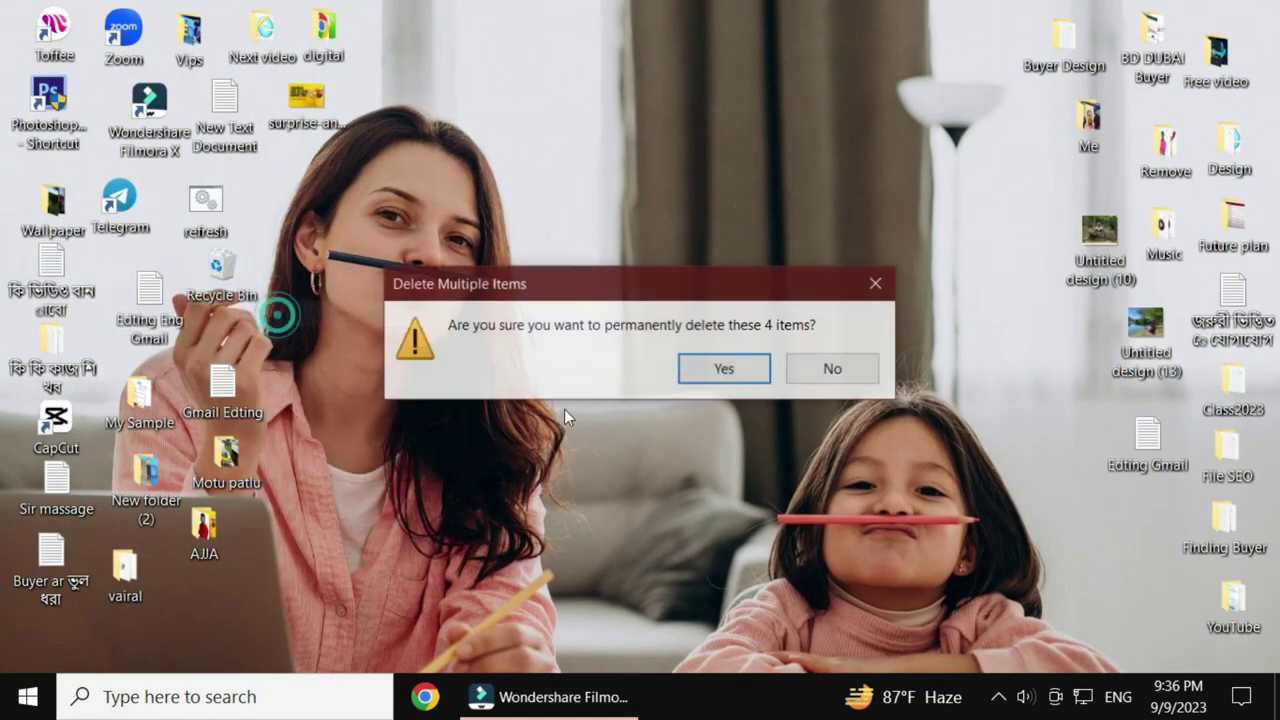
pyautogui.click(714, 370)
# Refresh the desktop twice and launch Google Chrome
pyautogui.rightClick(438, 234)
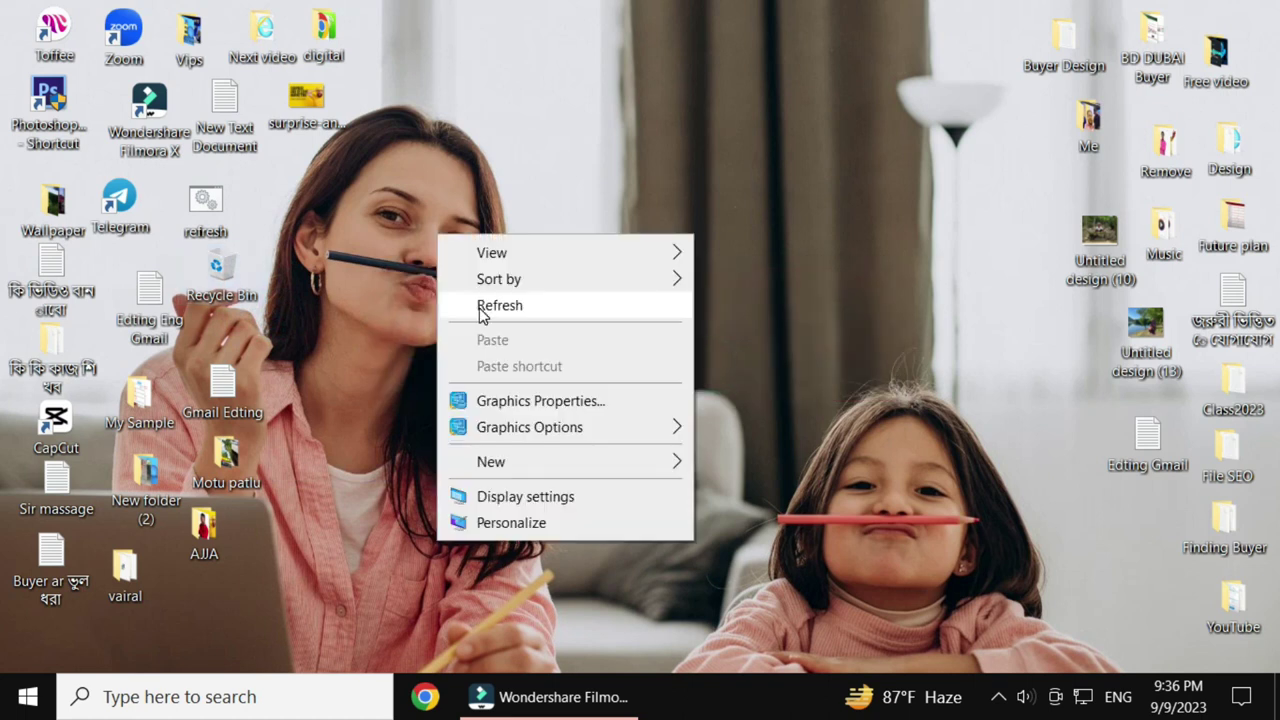
pyautogui.click(481, 306)
pyautogui.rightClick(525, 130)
pyautogui.click(585, 213)
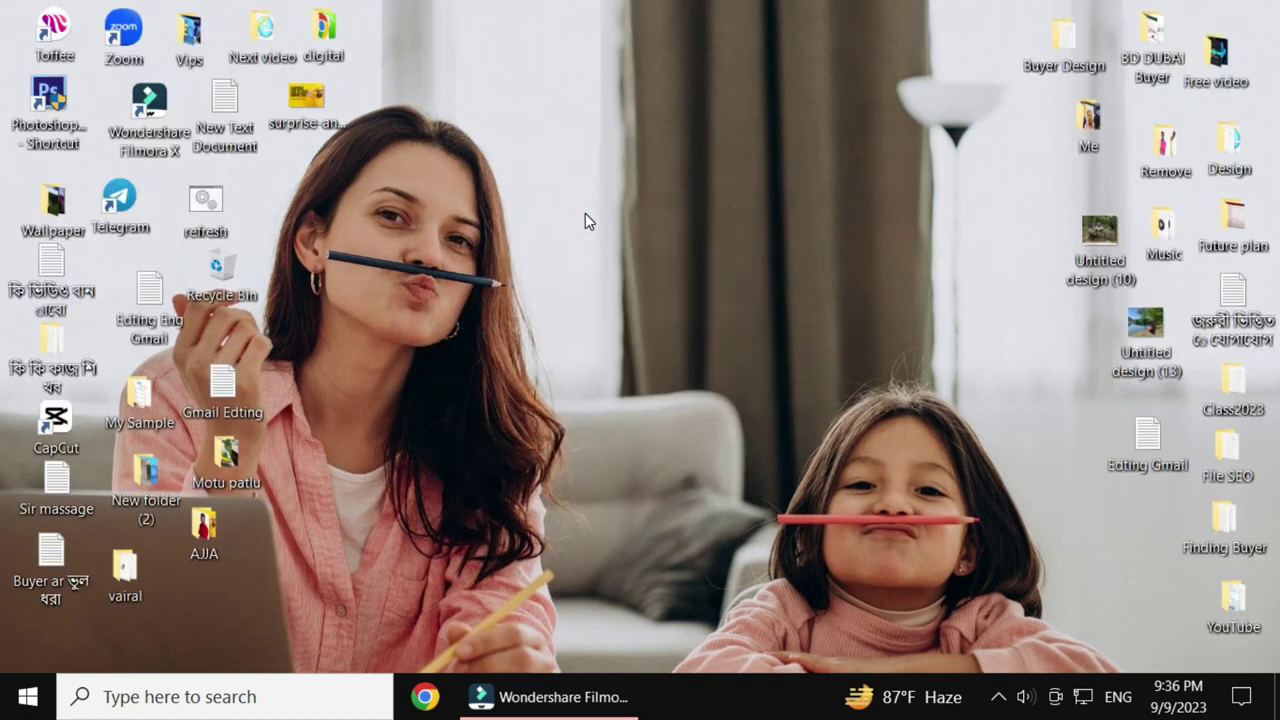
pyautogui.click(425, 697)
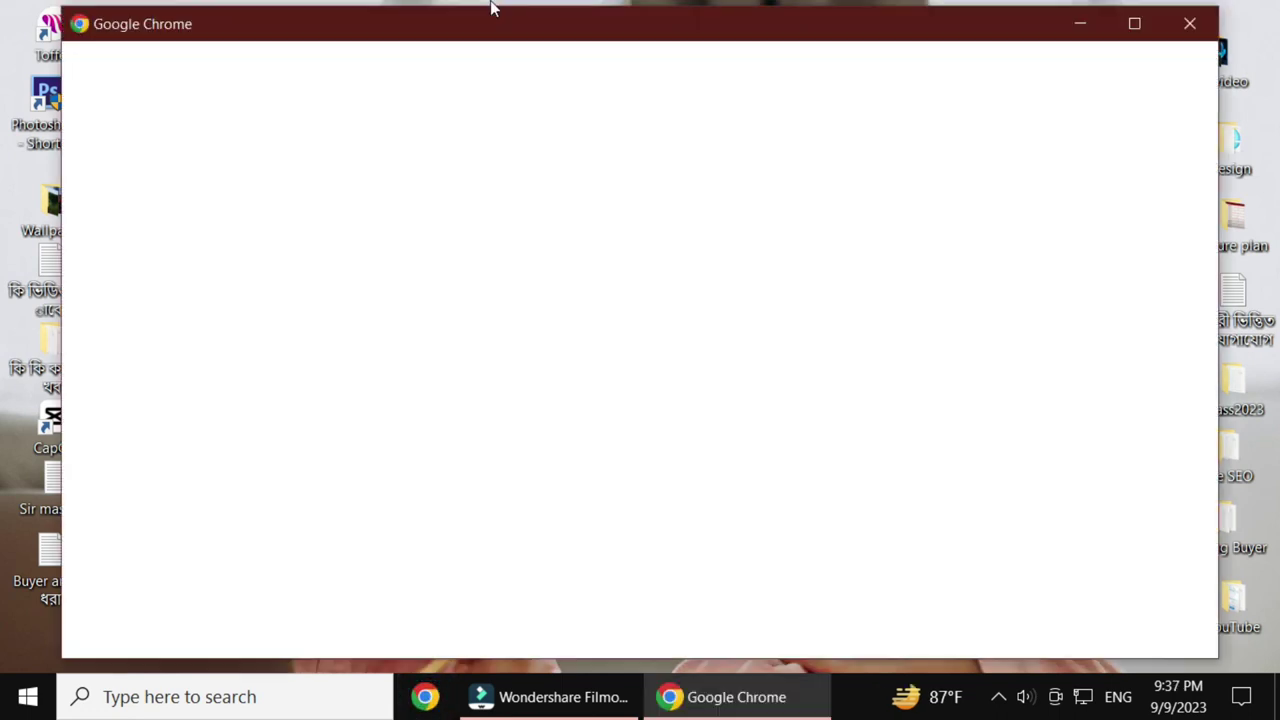
# Using the saved Chrome profile, close the fiverrpromotion tab and open Instagram's Primary message inbox
pyautogui.scroll(-2, 457, 365)
pyautogui.click(457, 365)
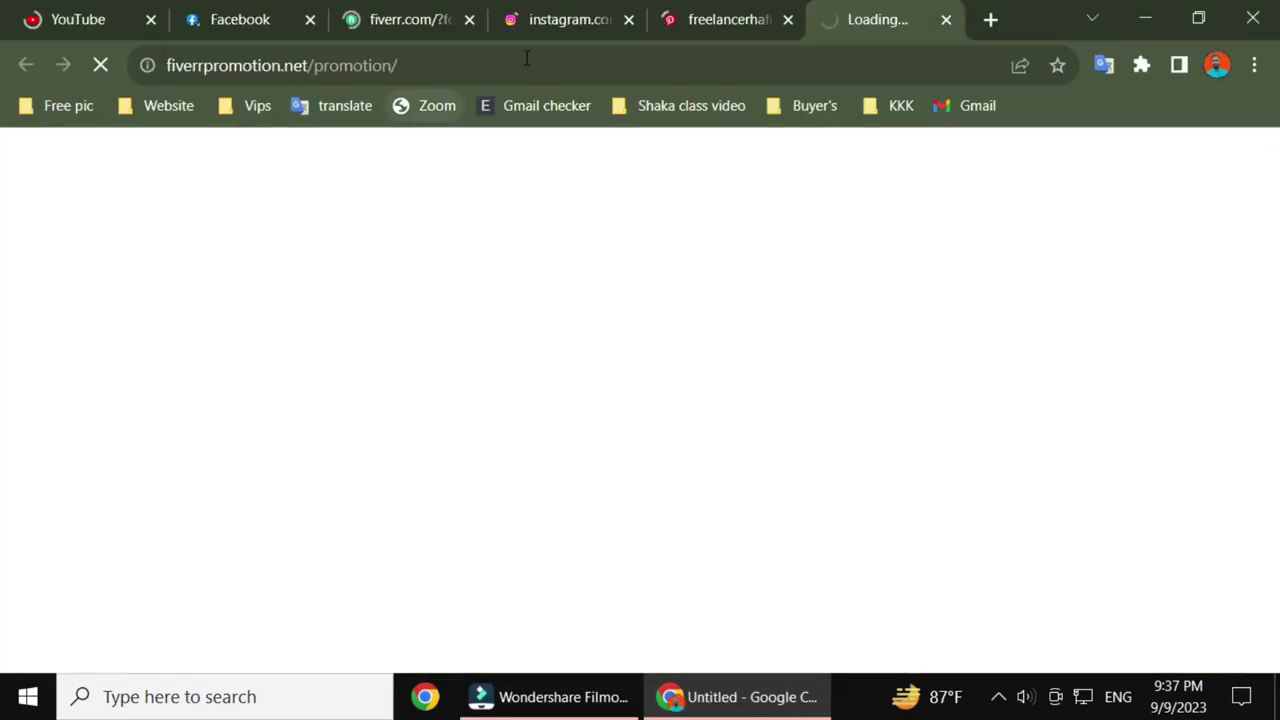
pyautogui.click(568, 20)
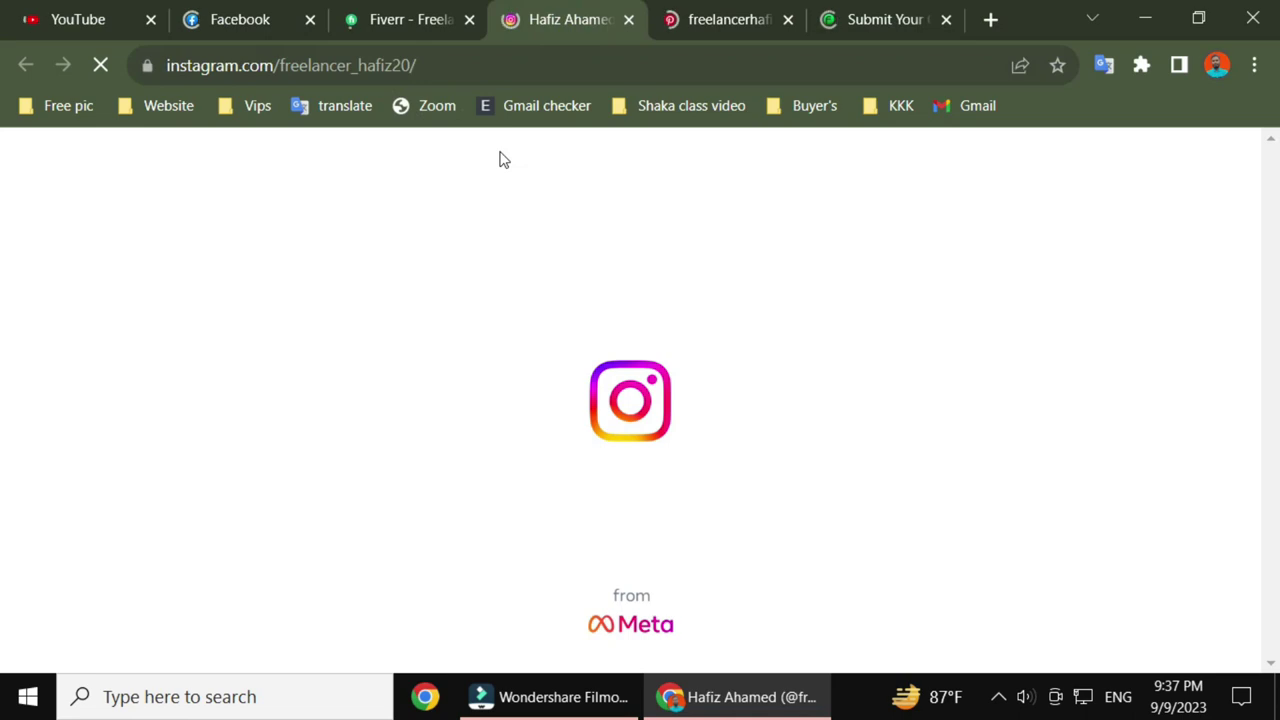
pyautogui.click(946, 19)
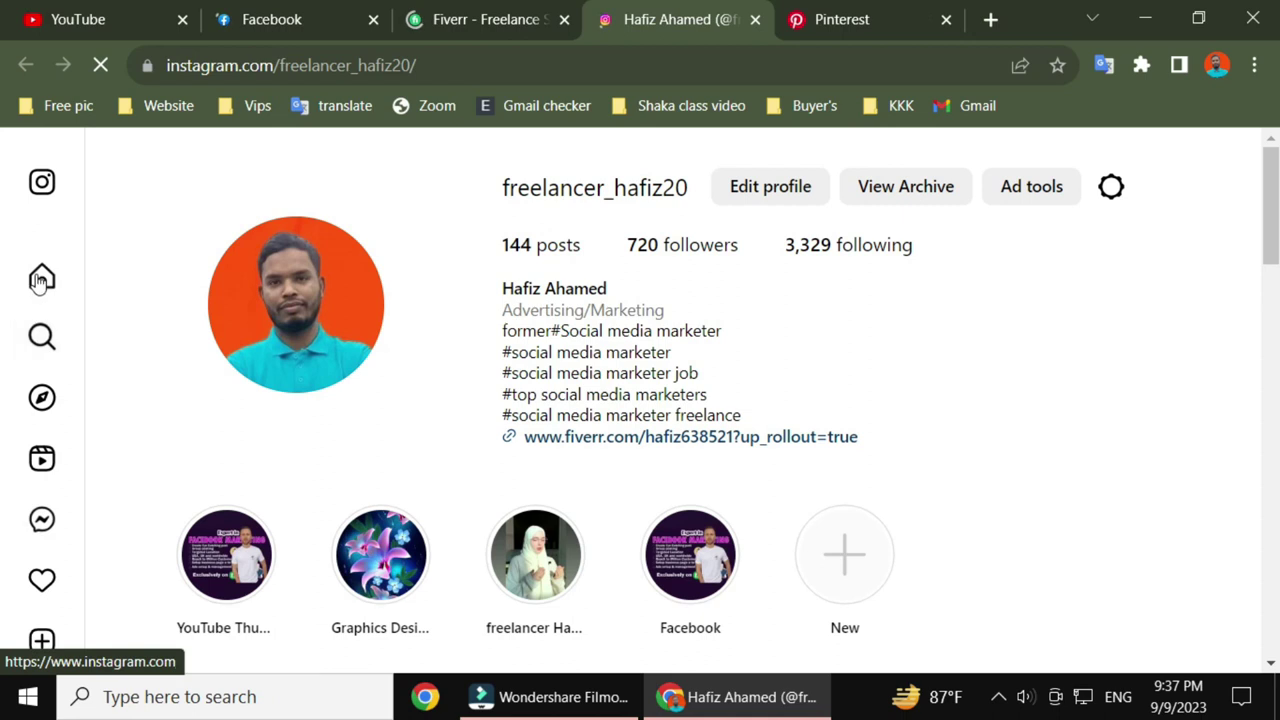
pyautogui.click(41, 278)
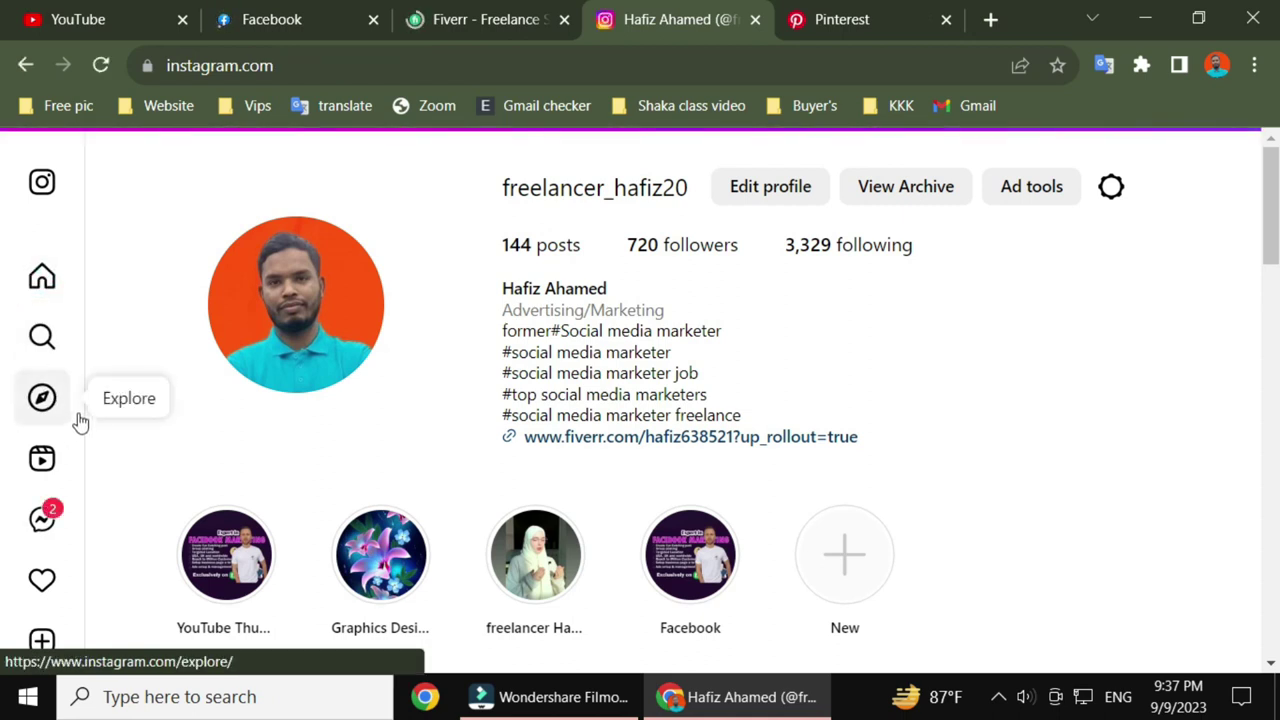
pyautogui.click(42, 520)
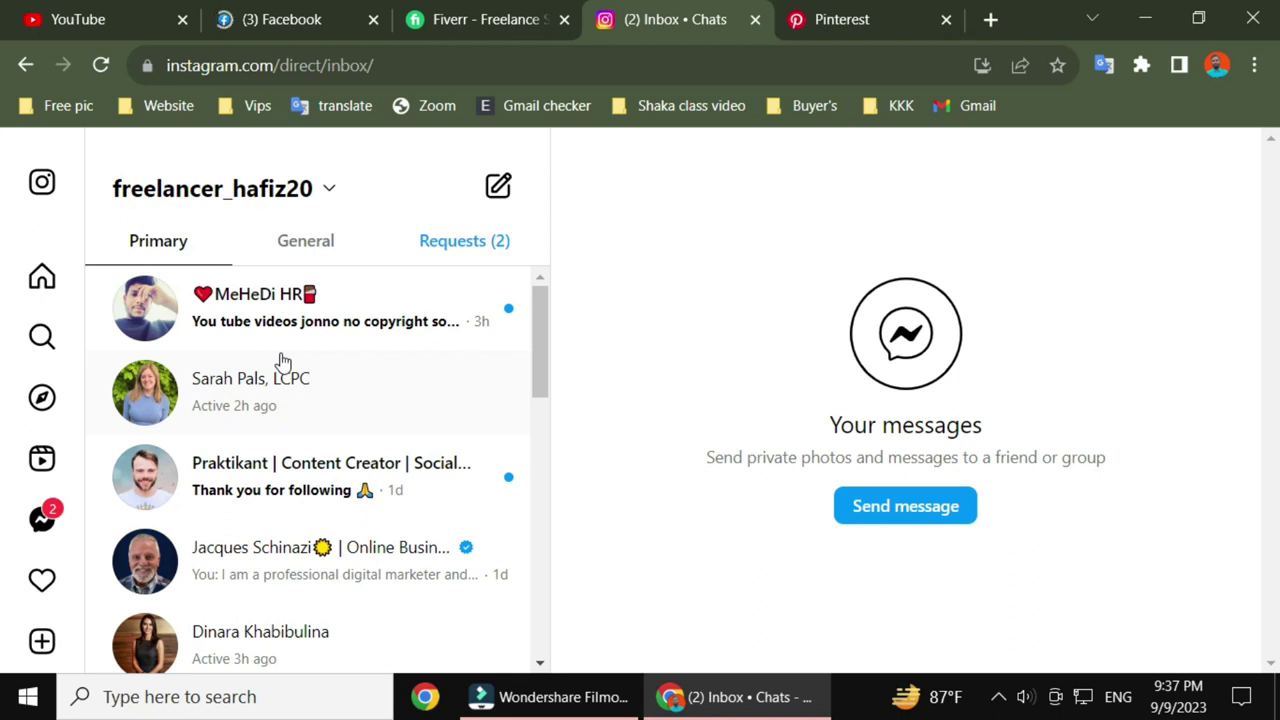
# Send a heart in the thank-you-for-following chat, then start replying in the copyright-free songs chat
pyautogui.click(276, 492)
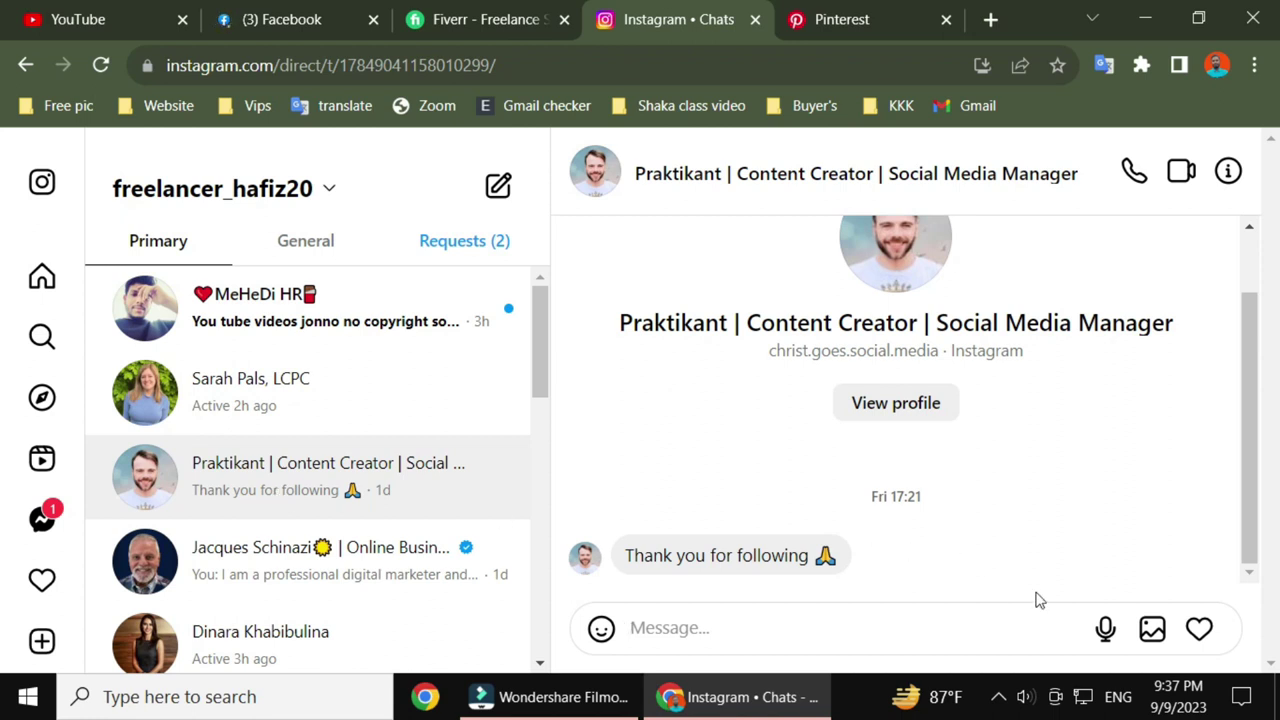
pyautogui.click(1200, 630)
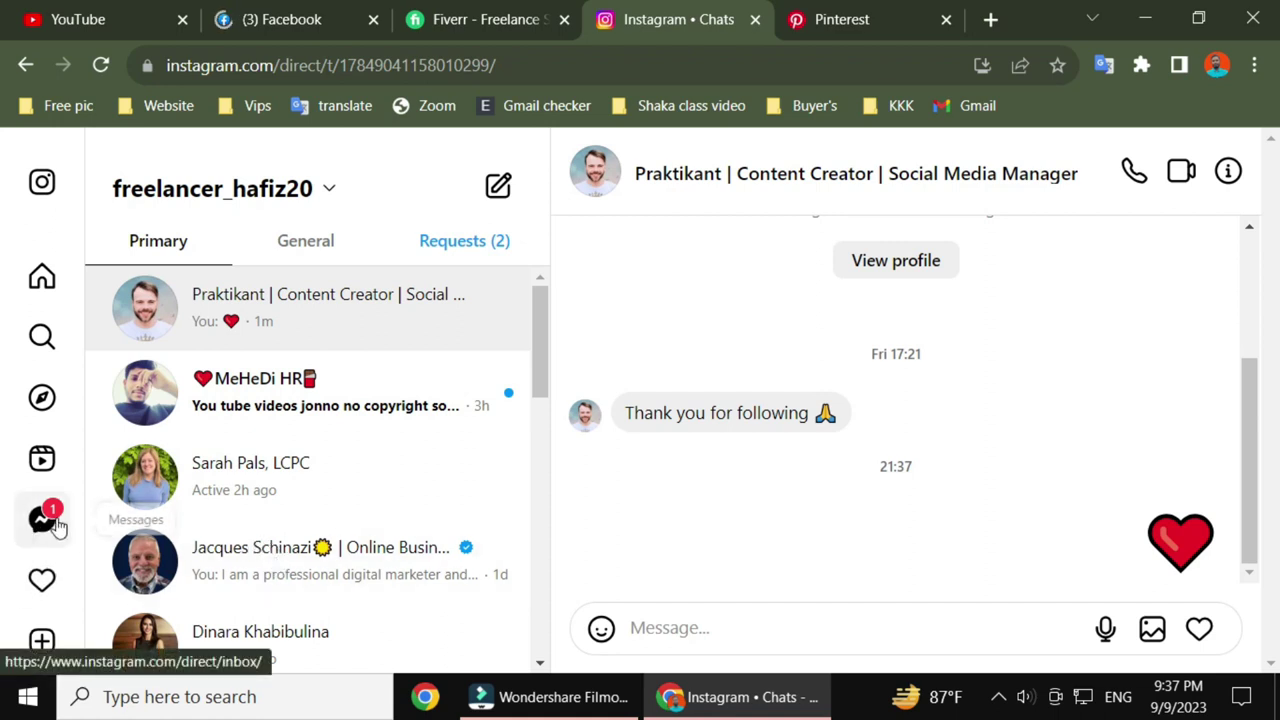
pyautogui.click(337, 418)
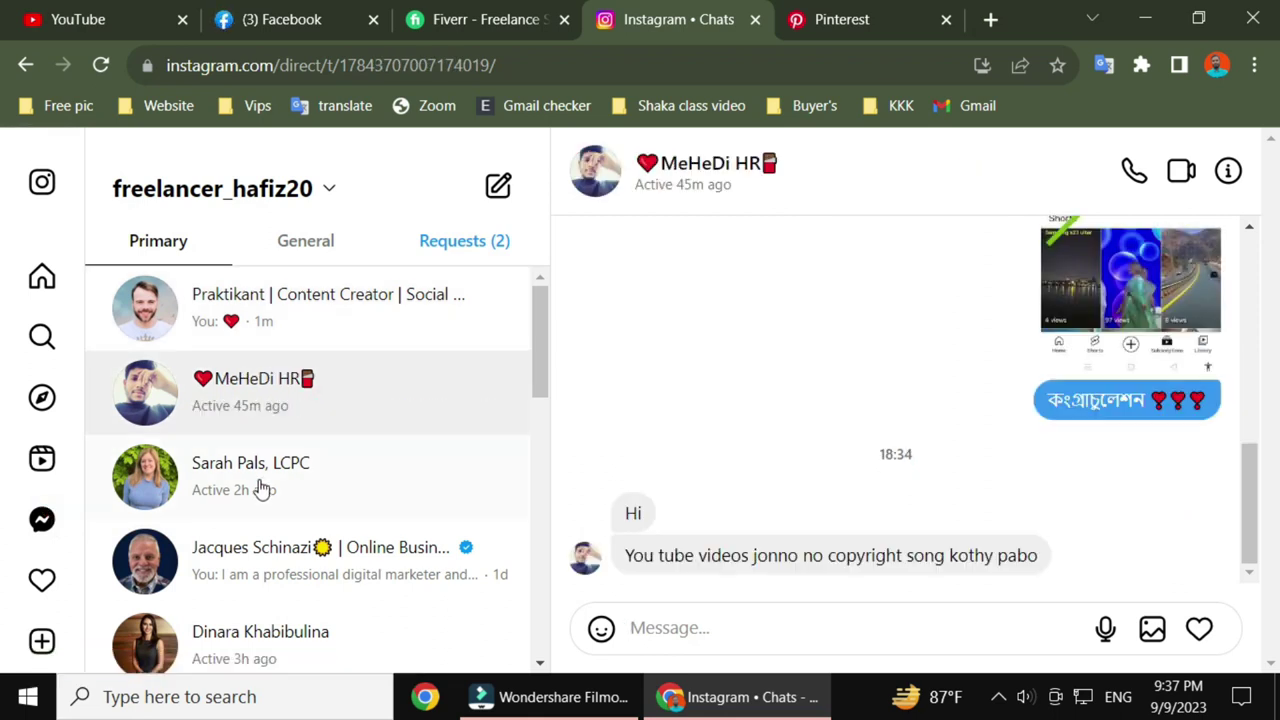
pyautogui.moveTo(830, 555)
pyautogui.click(693, 627)
# Permanently delete the message request that sent an attachment
pyautogui.click(469, 256)
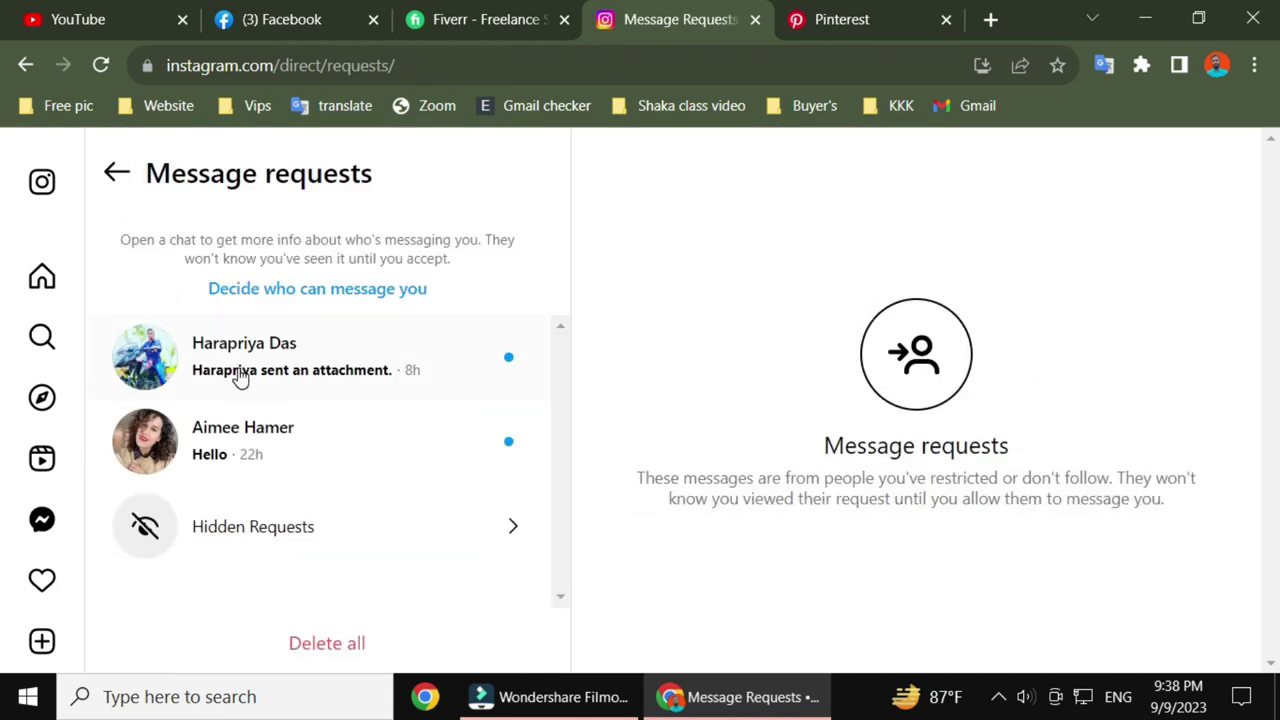
pyautogui.click(240, 374)
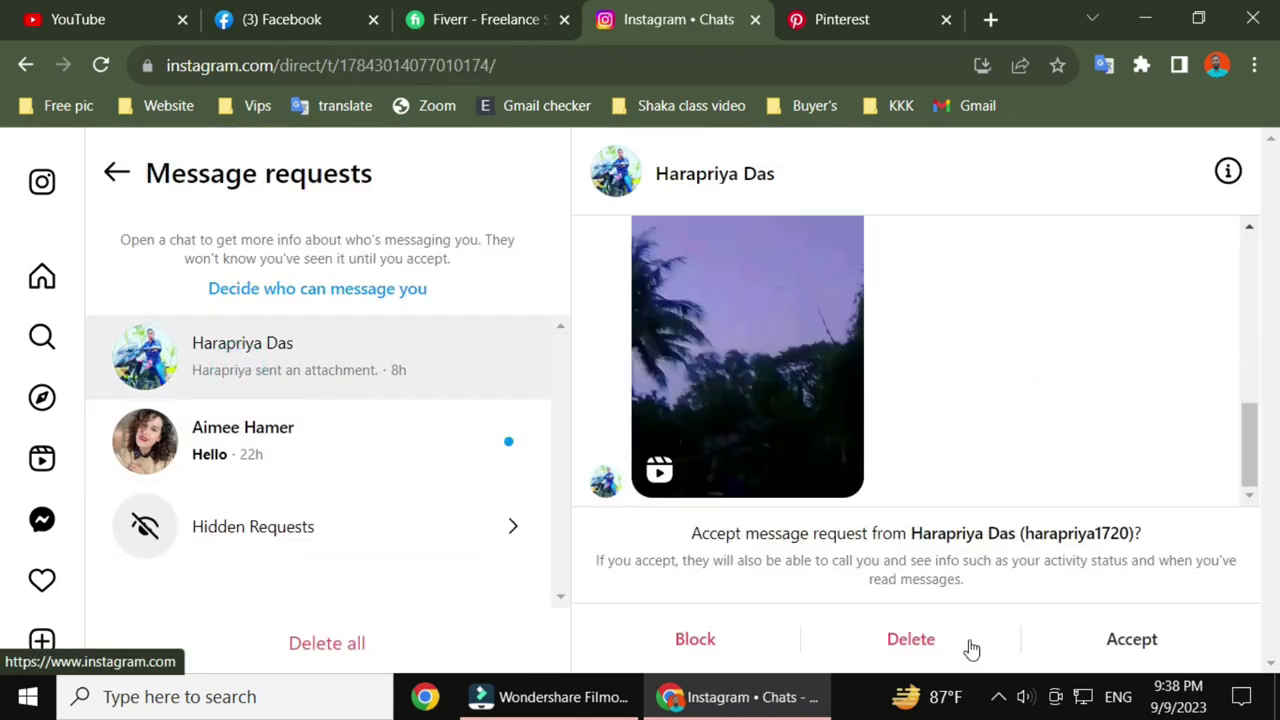
pyautogui.click(1127, 636)
pyautogui.click(932, 648)
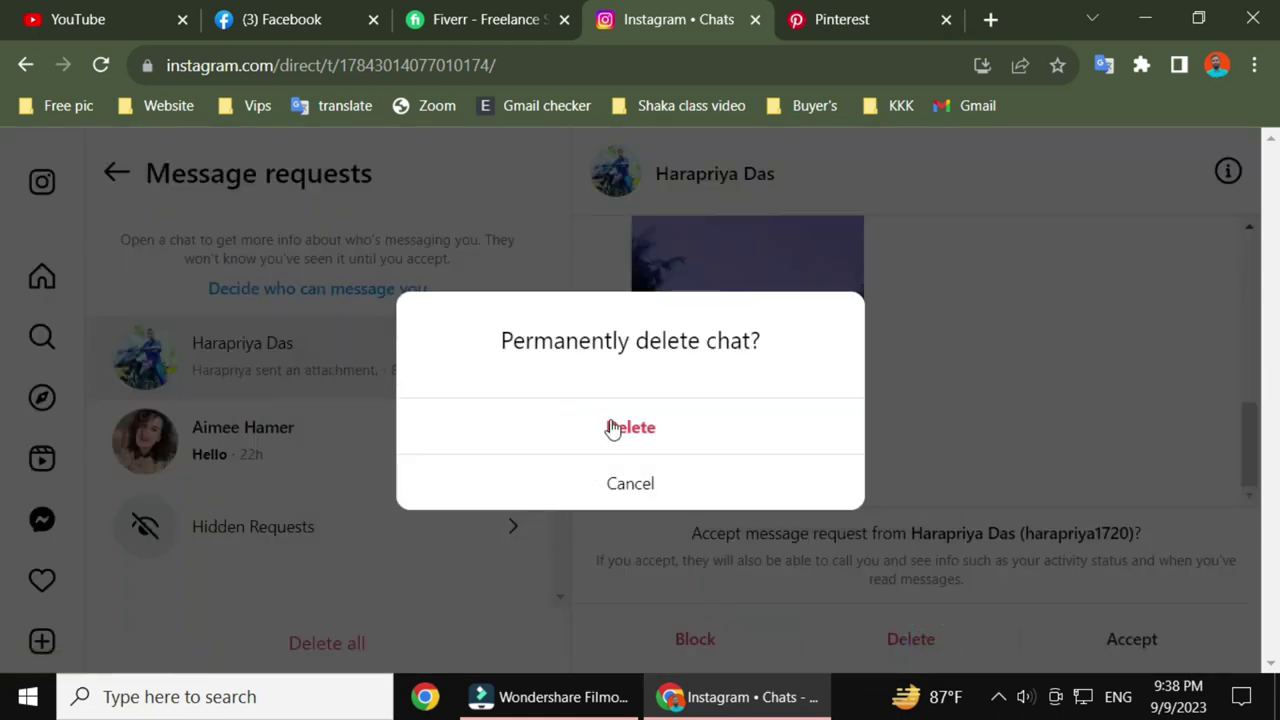
pyautogui.click(610, 428)
# Accept the Hello request into Primary and reply 'Hello mam, How are you?'
pyautogui.click(237, 385)
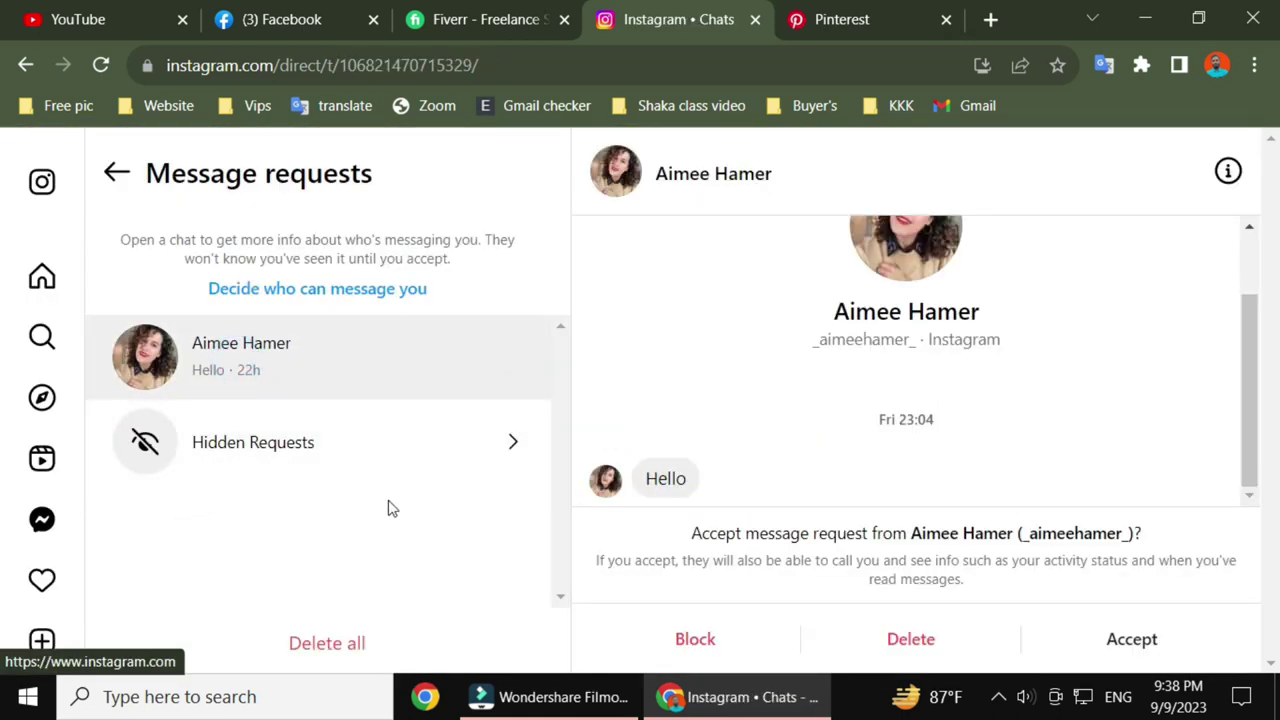
pyautogui.click(1131, 639)
pyautogui.click(634, 406)
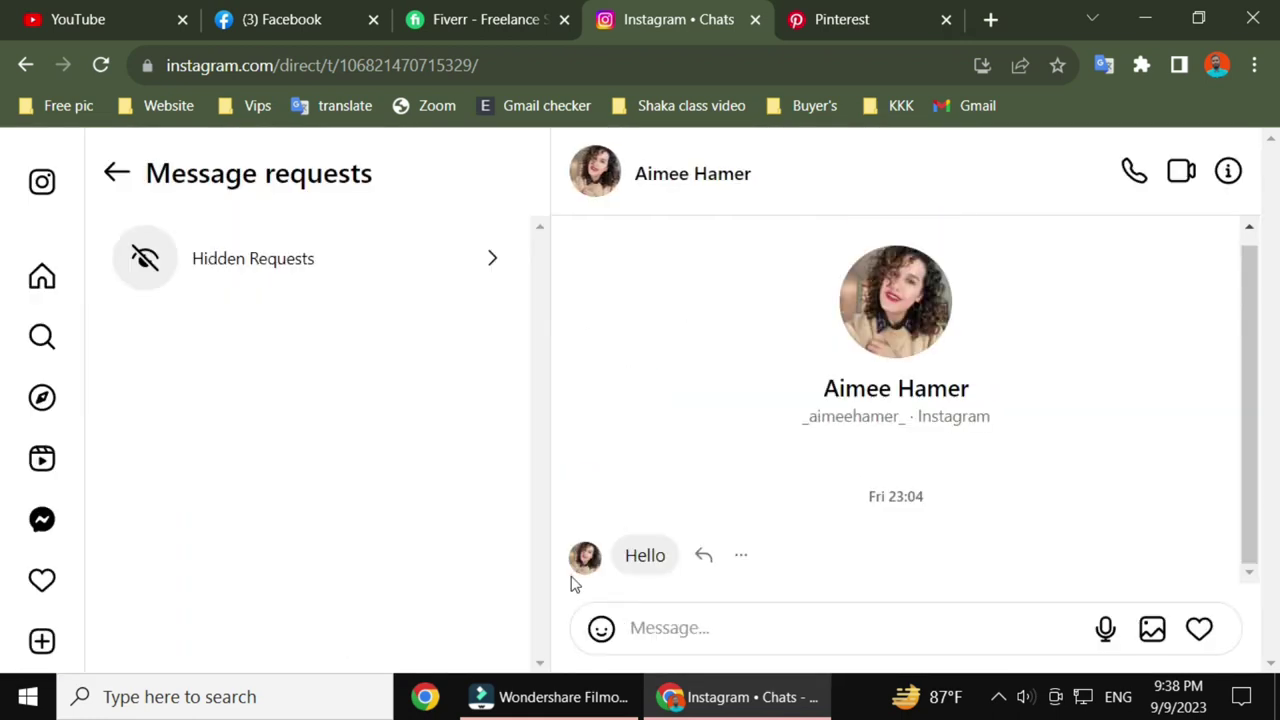
pyautogui.click(695, 619)
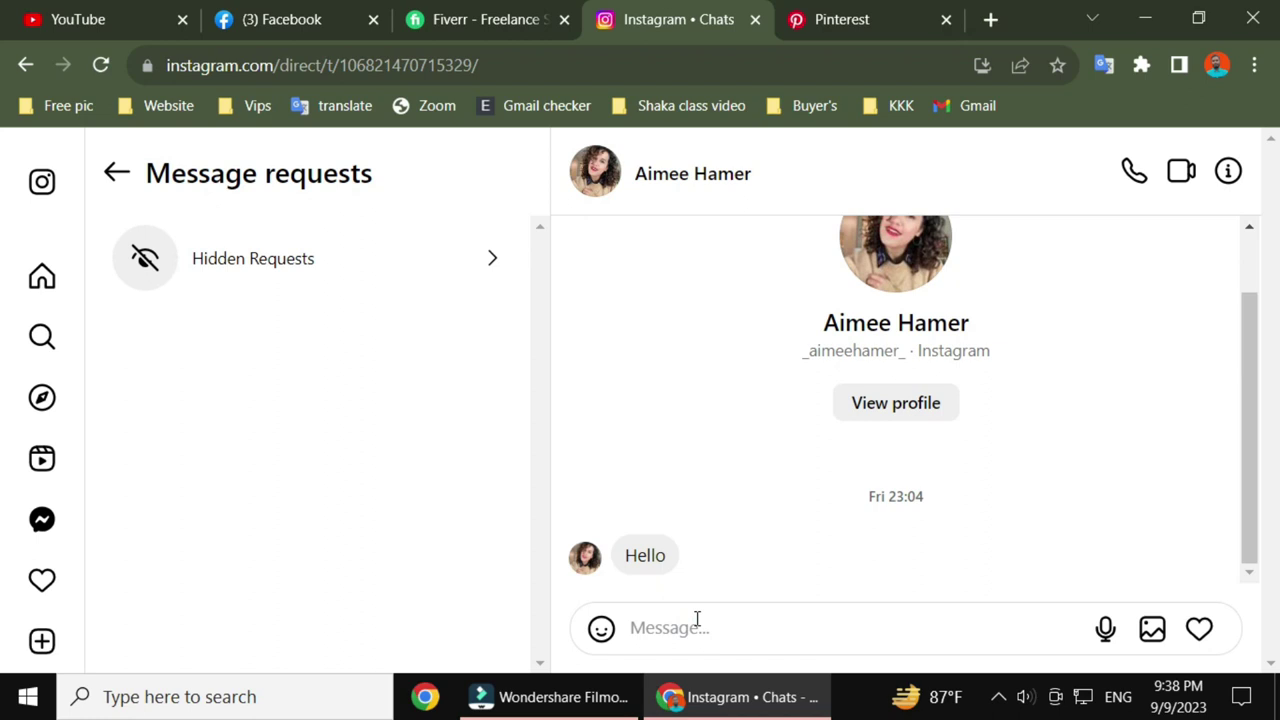
pyautogui.write('He')
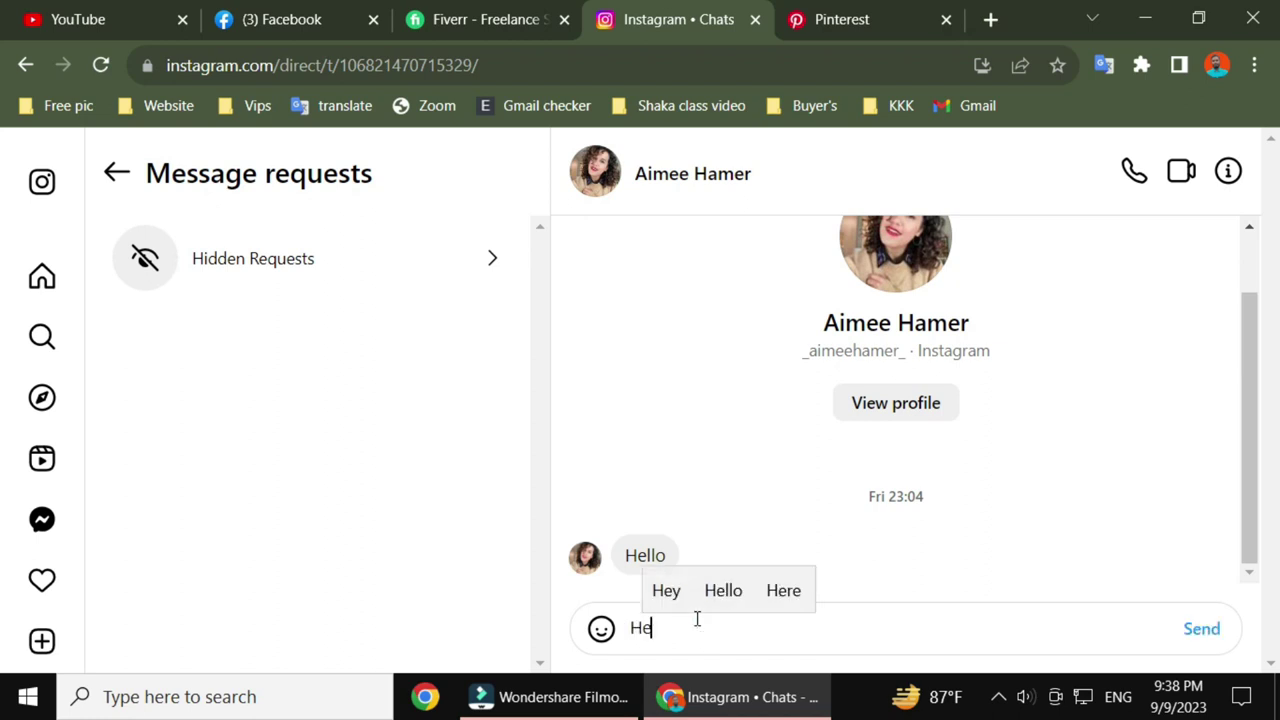
pyautogui.write('llo ma')
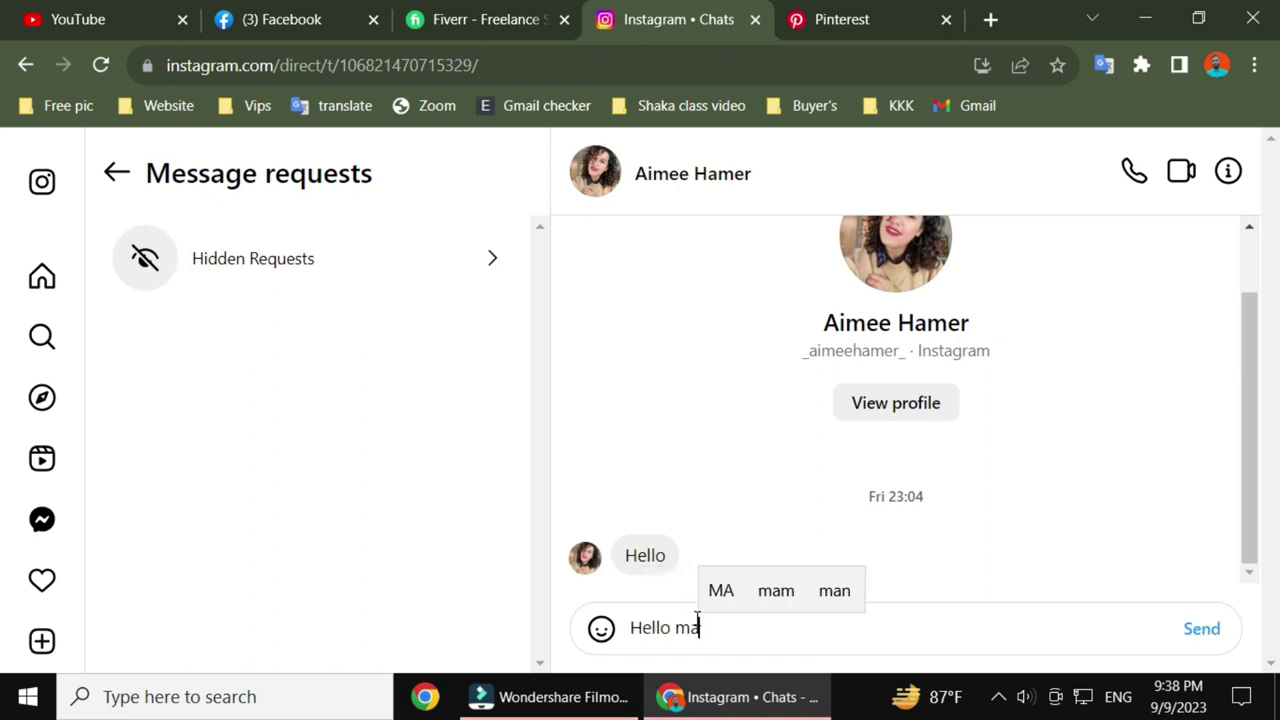
pyautogui.write('m')
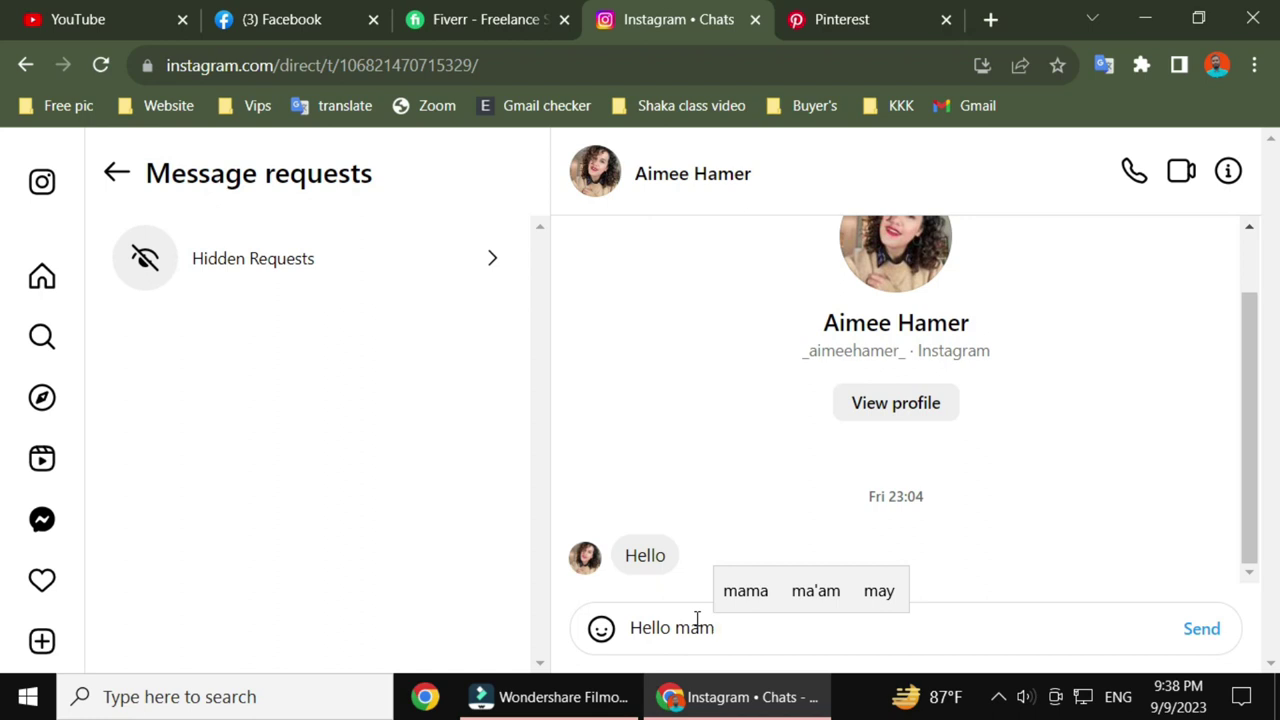
pyautogui.write(', ')
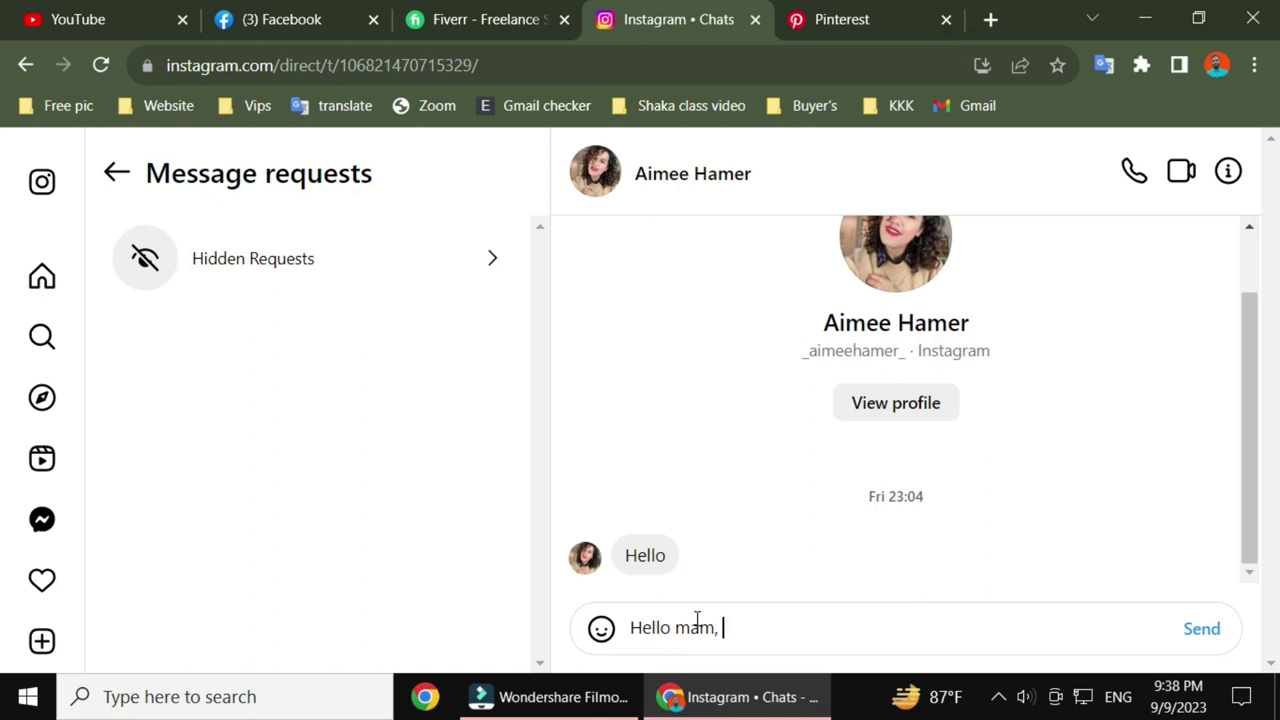
pyautogui.write('How are y')
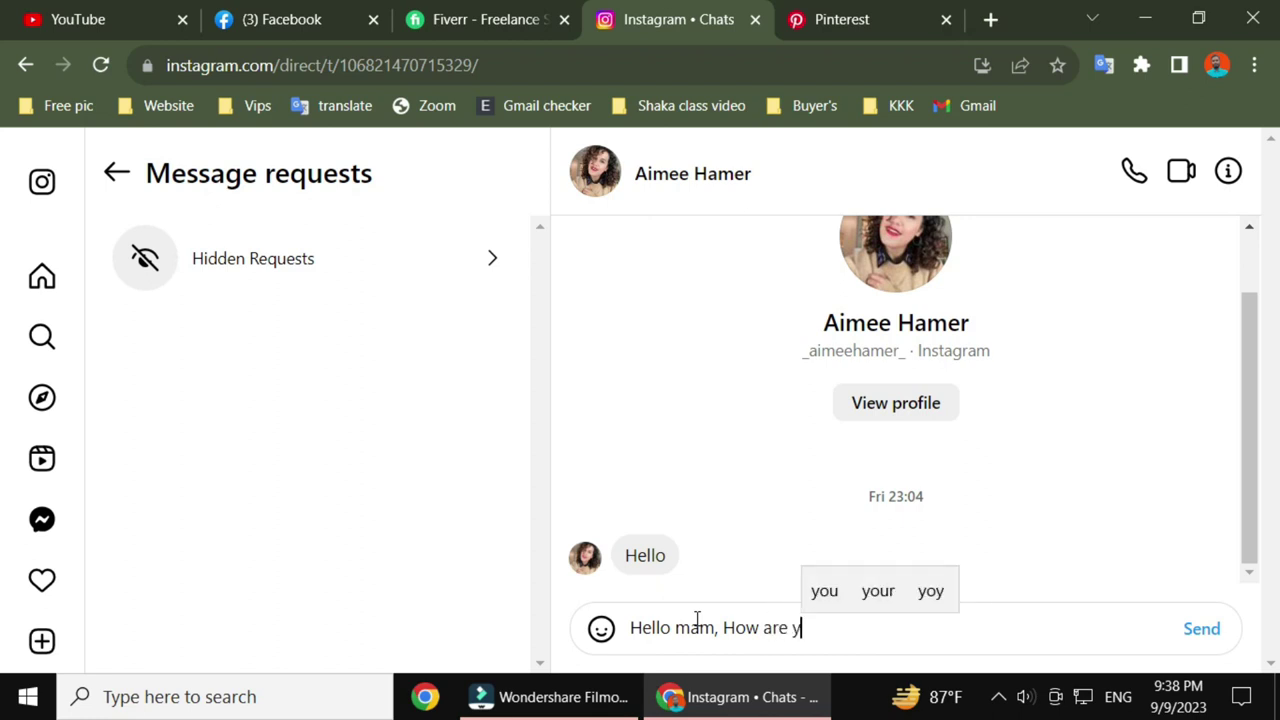
pyautogui.write('ou')
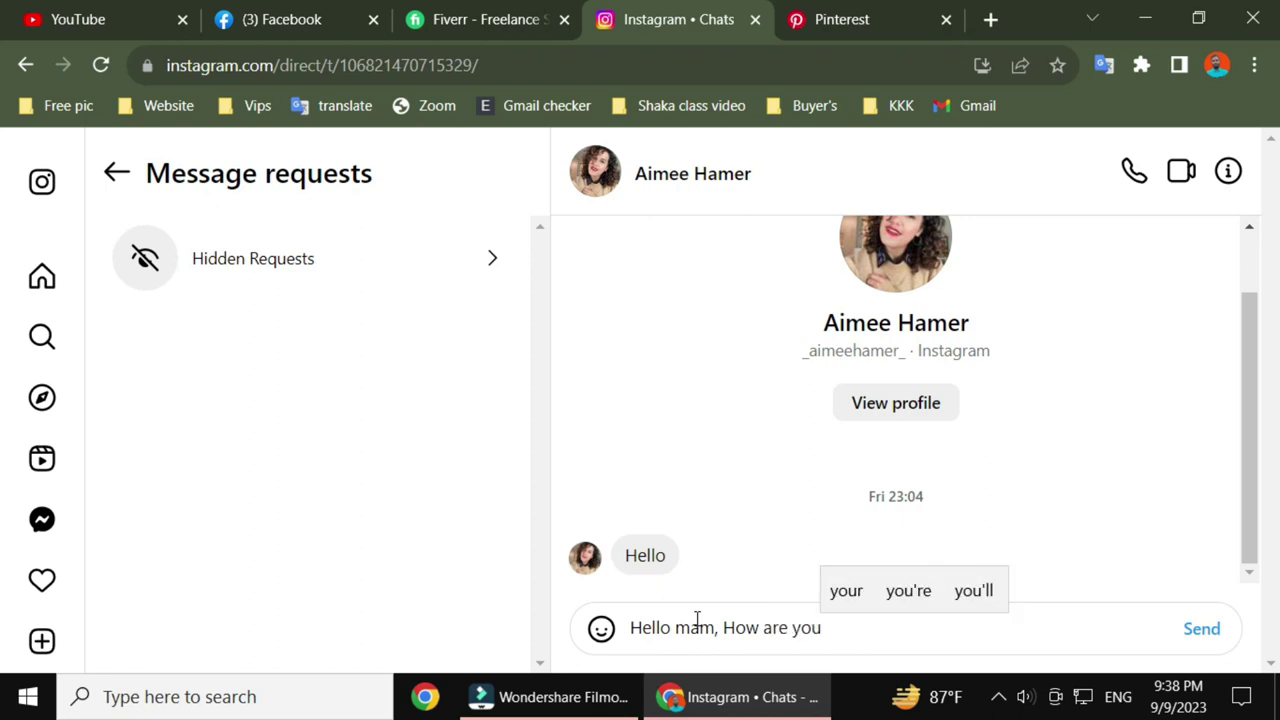
pyautogui.write('?')
pyautogui.press('Return')
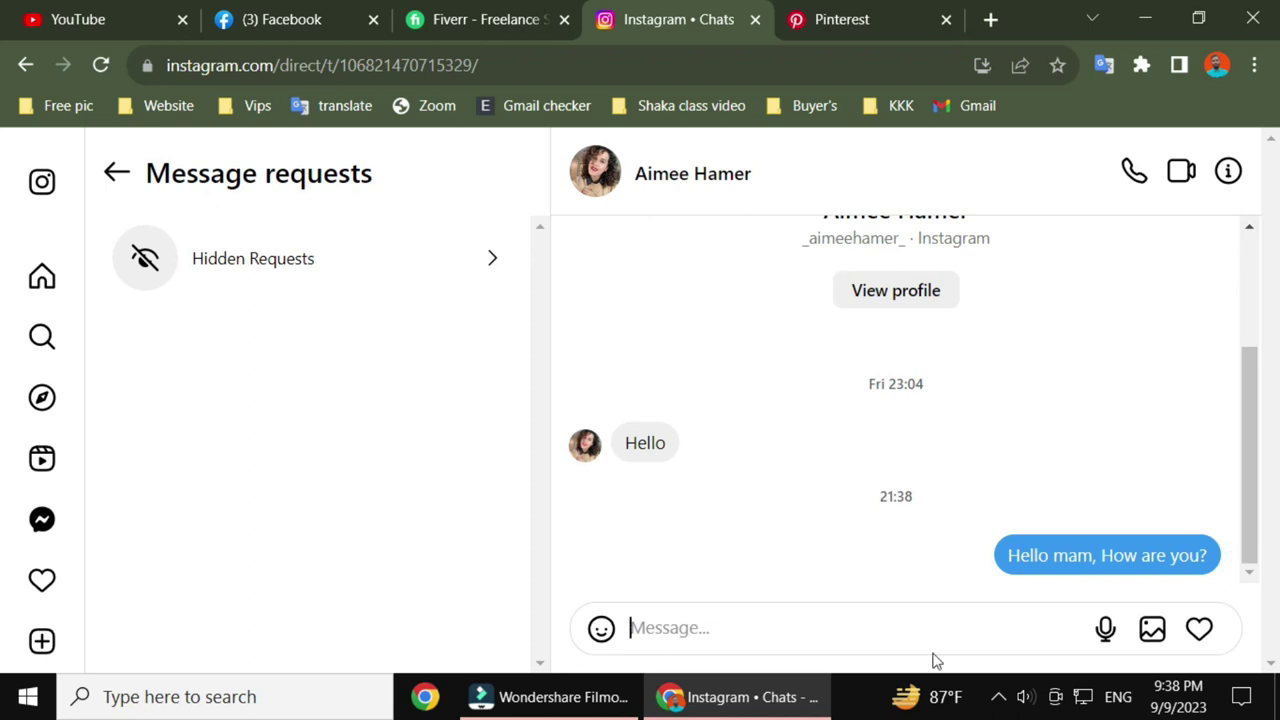
pyautogui.click(41, 190)
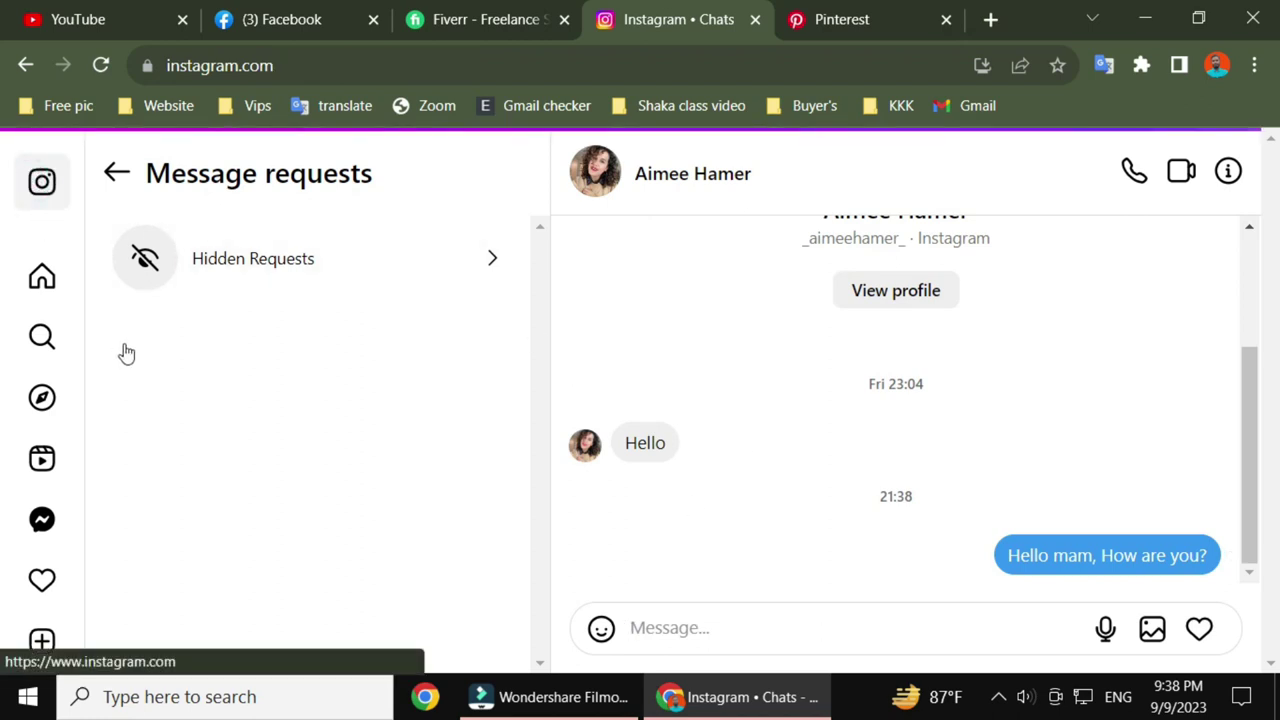
# Like the Memorable Time - 2022, Jawan poster and three-men photo posts in the feed
pyautogui.scroll(-5, 338, 467)
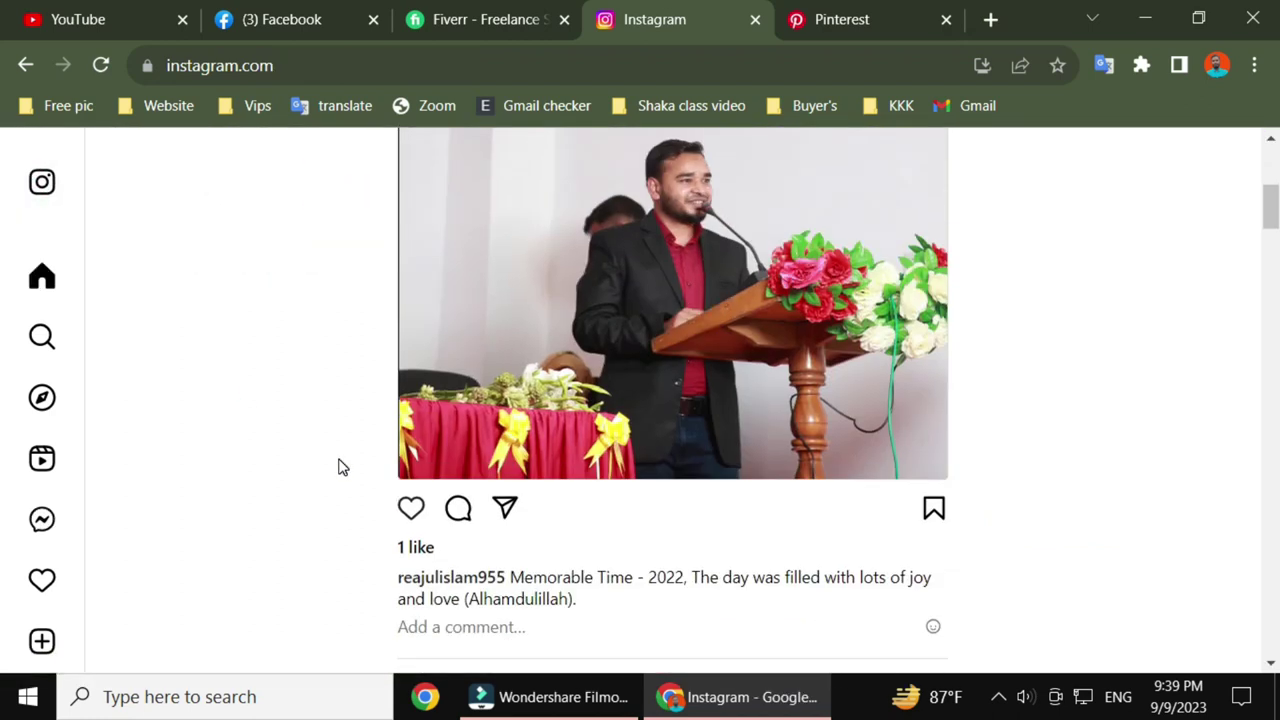
pyautogui.scroll(3, 338, 467)
pyautogui.scroll(-4, 338, 467)
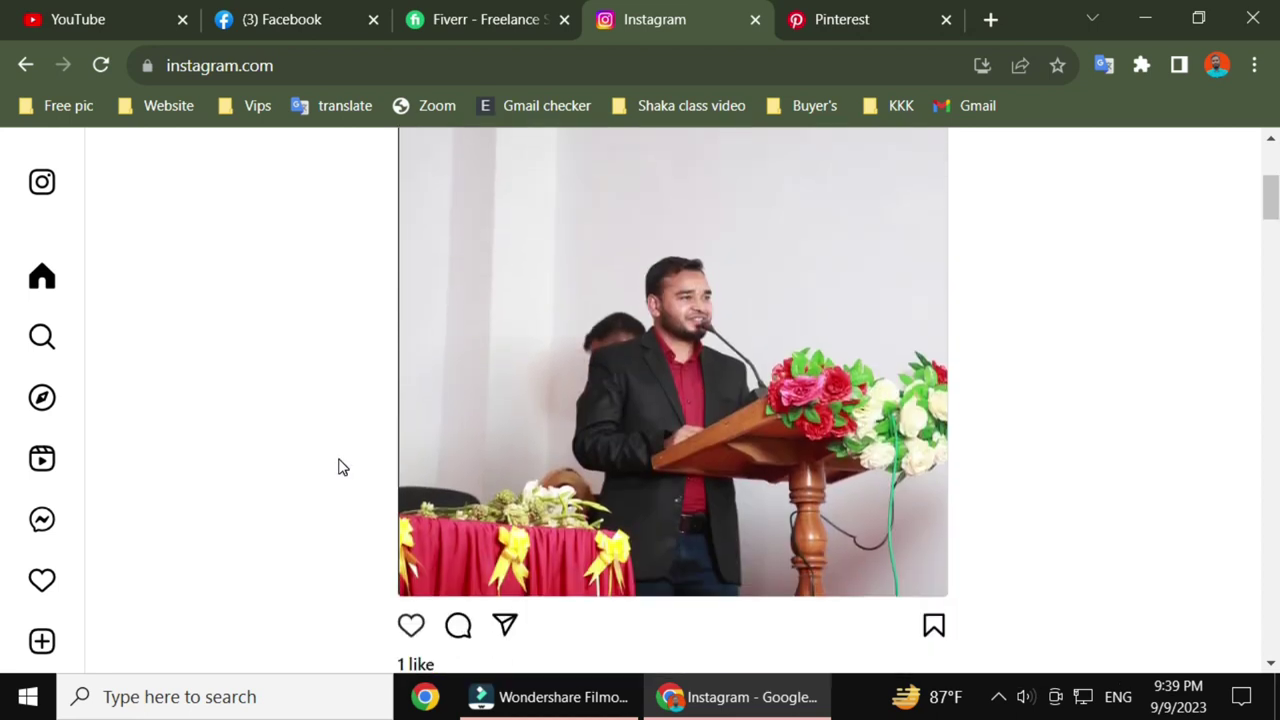
pyautogui.click(410, 506)
pyautogui.scroll(-3, 312, 529)
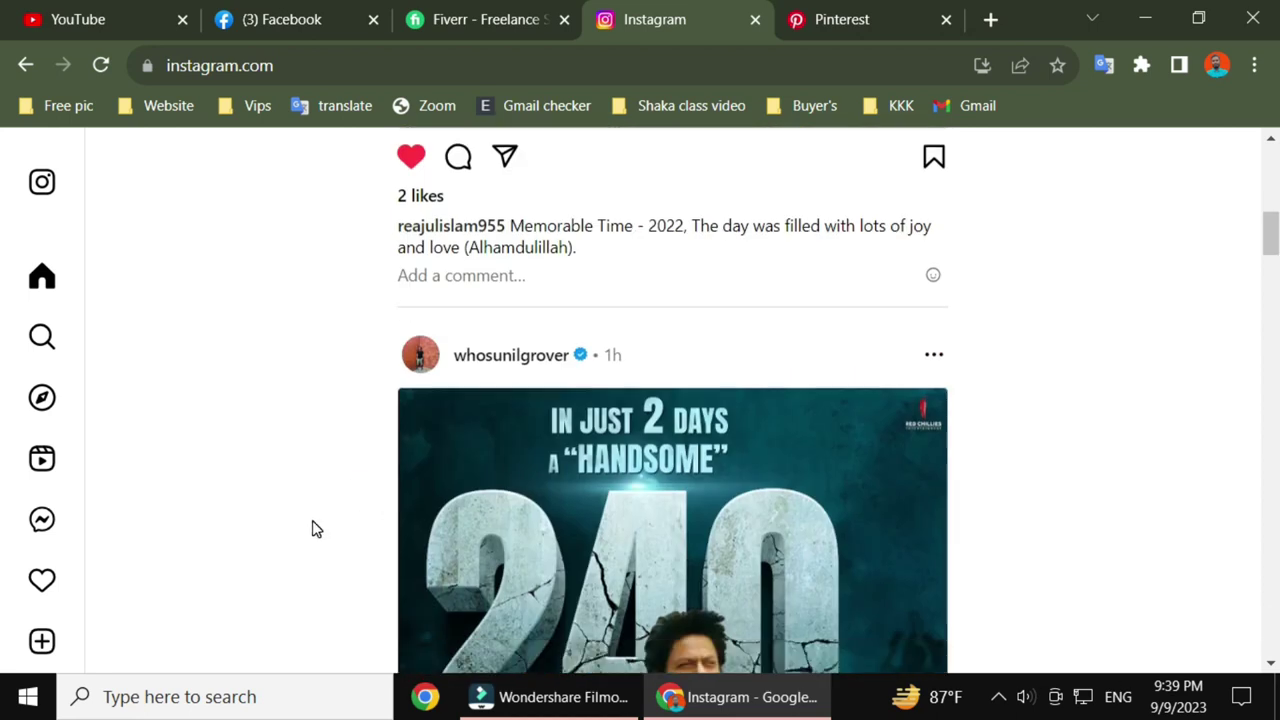
pyautogui.scroll(-5, 312, 529)
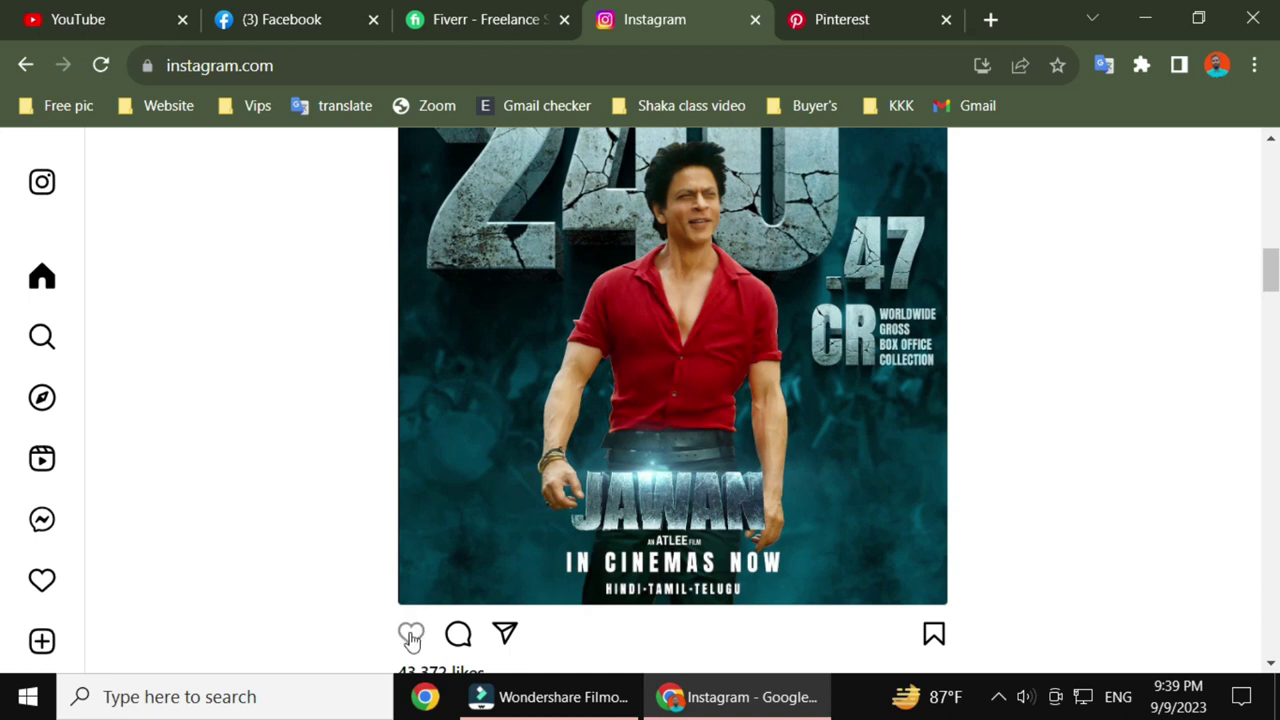
pyautogui.click(411, 633)
pyautogui.scroll(-5, 343, 560)
pyautogui.scroll(-4, 343, 563)
pyautogui.scroll(-2, 343, 563)
pyautogui.scroll(-8, 343, 563)
pyautogui.scroll(-4, 343, 563)
pyautogui.scroll(-4, 344, 563)
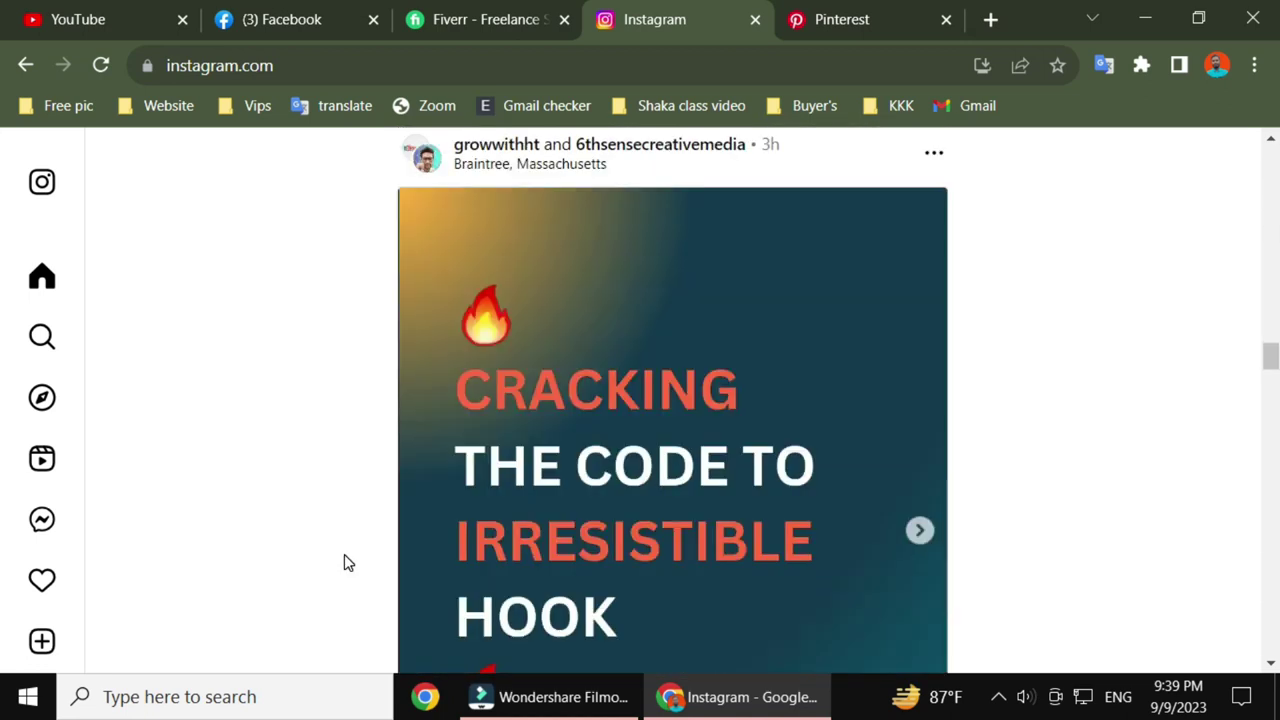
pyautogui.scroll(-6, 344, 563)
pyautogui.scroll(3, 344, 563)
pyautogui.scroll(-9, 344, 563)
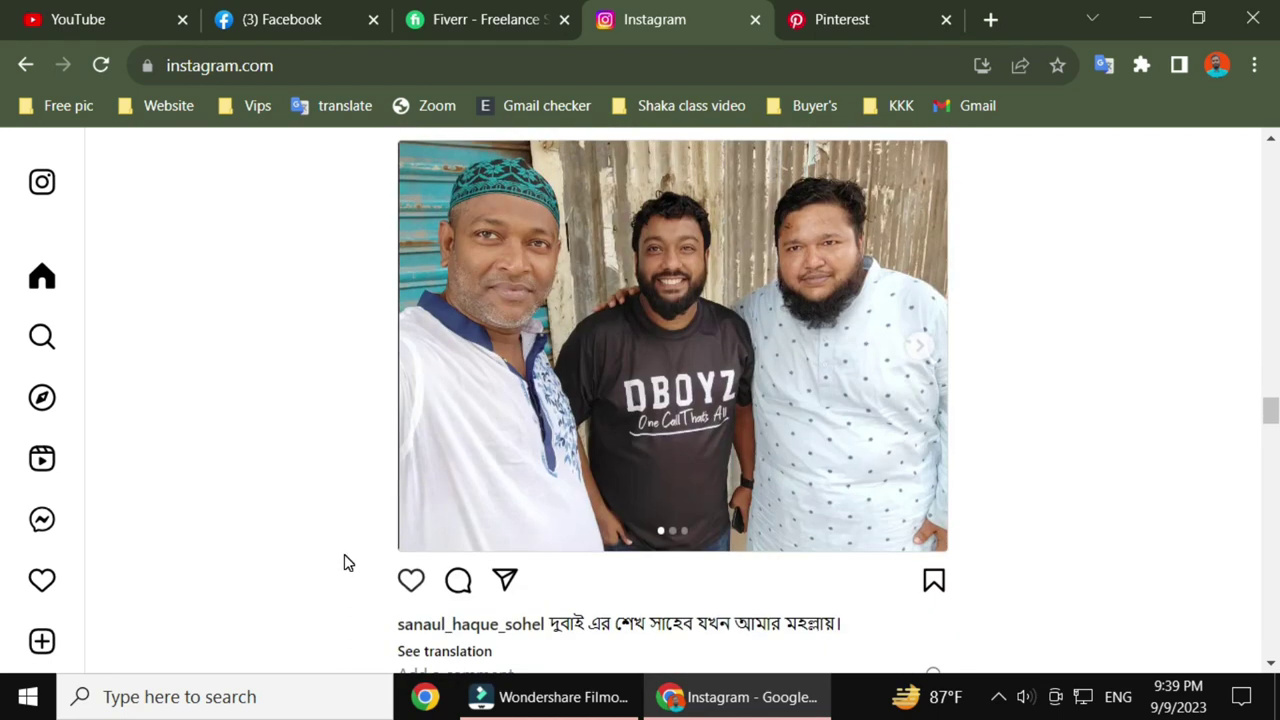
pyautogui.click(408, 585)
# Scroll further down the home feed and start a new post
pyautogui.scroll(1, 355, 565)
pyautogui.scroll(1, 355, 565)
pyautogui.scroll(-2, 355, 565)
pyautogui.scroll(-3, 355, 565)
pyautogui.scroll(-3, 355, 566)
pyautogui.scroll(-5, 355, 566)
pyautogui.scroll(-8, 356, 566)
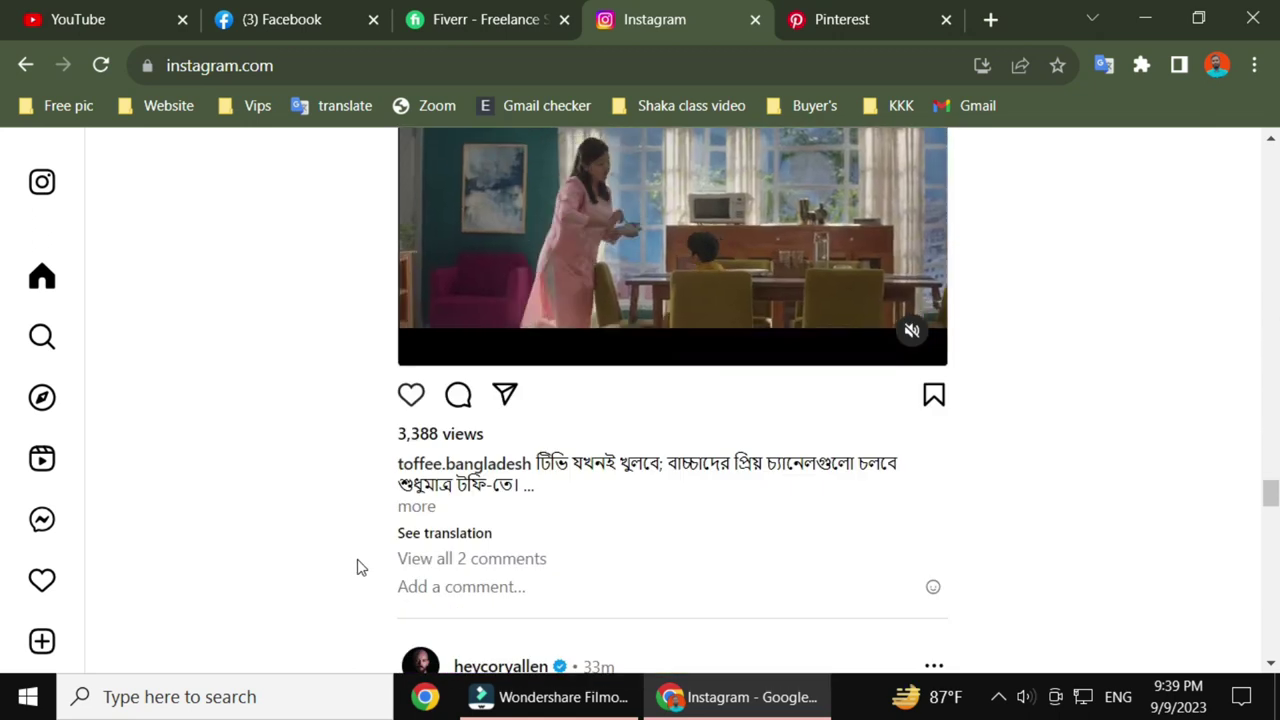
pyautogui.scroll(-1, 361, 567)
pyautogui.scroll(-5, 361, 567)
pyautogui.scroll(-5, 361, 567)
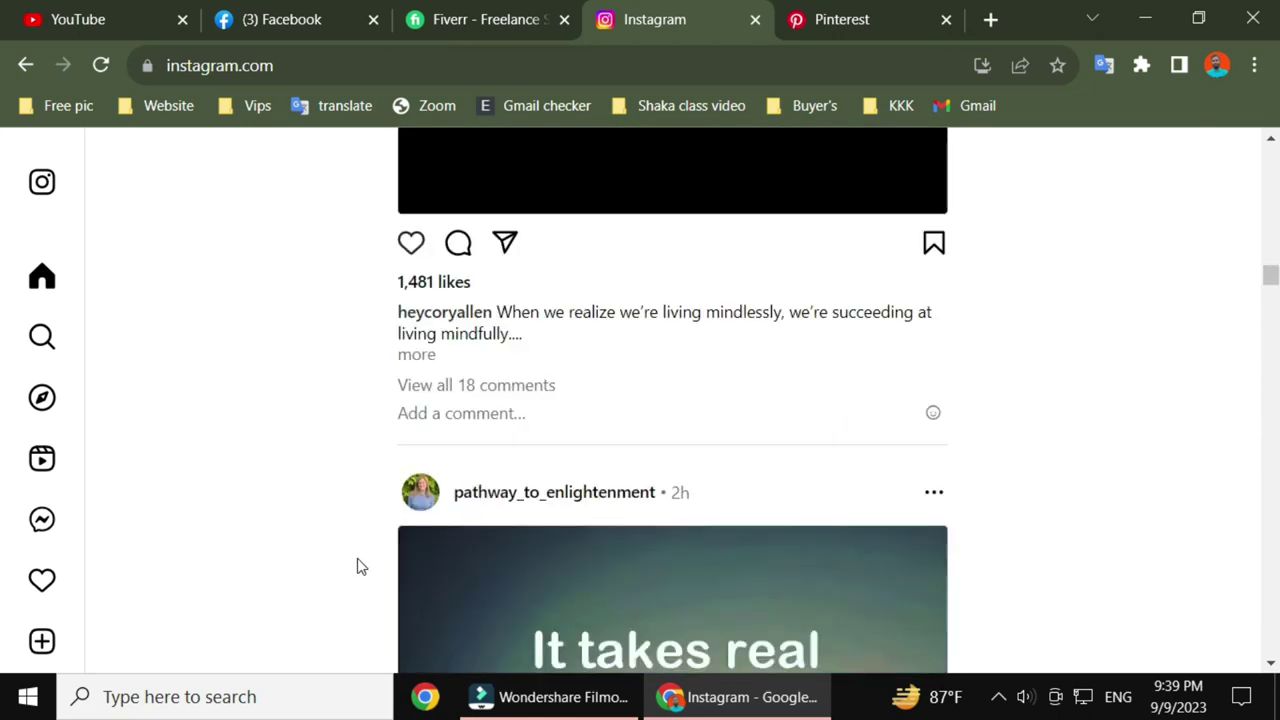
pyautogui.scroll(-5, 361, 567)
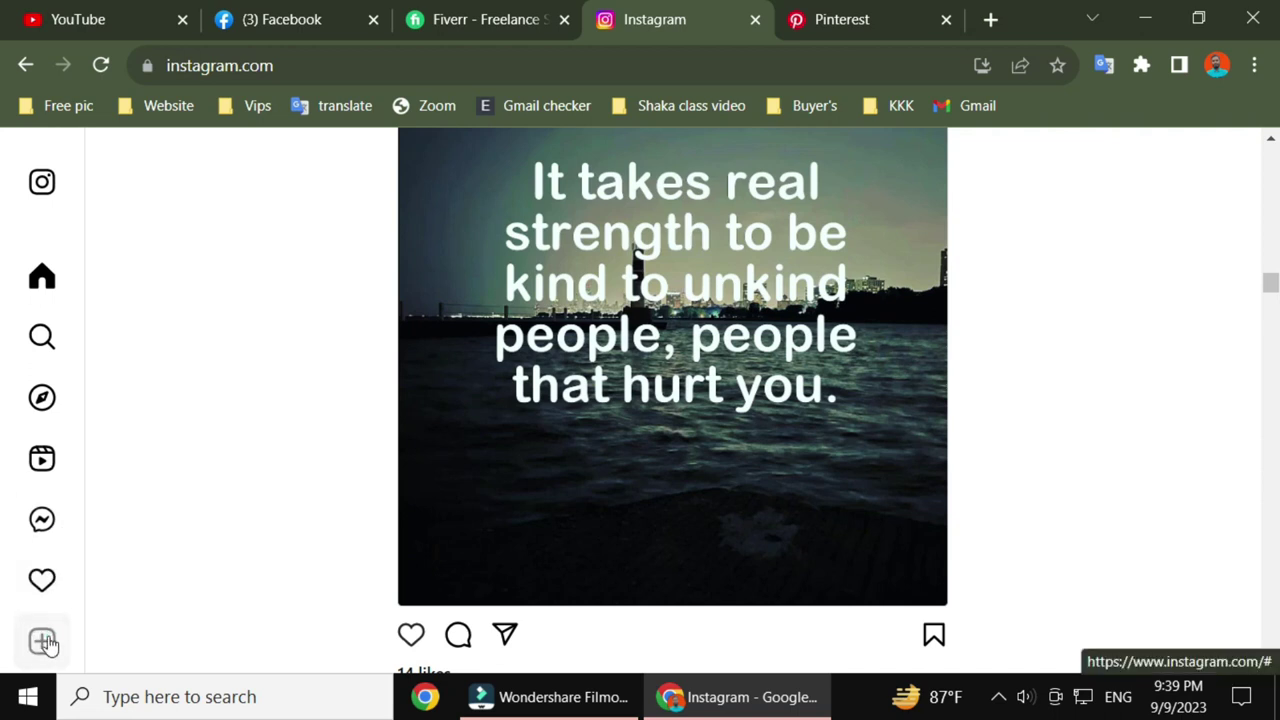
pyautogui.click(46, 643)
# Load the yellow HIRE ME ad from the AJJA folder and advance past crop and filters to the caption
pyautogui.click(674, 505)
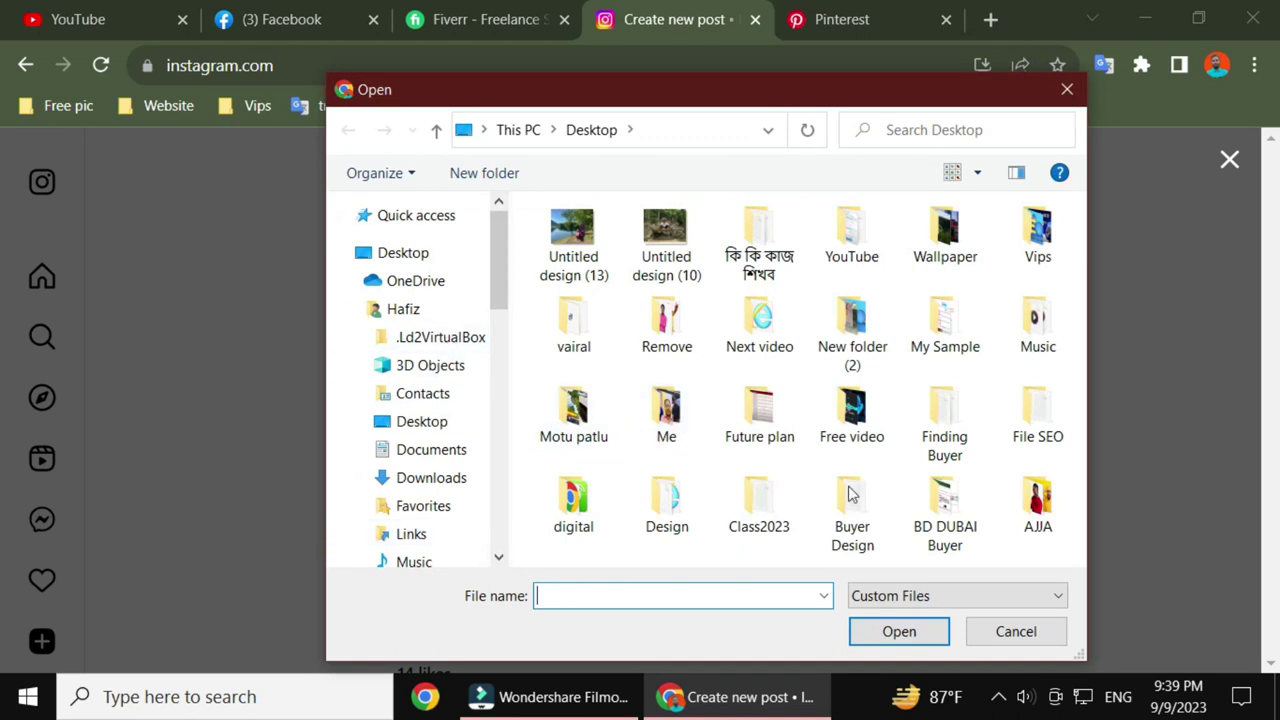
pyautogui.doubleClick(1038, 492)
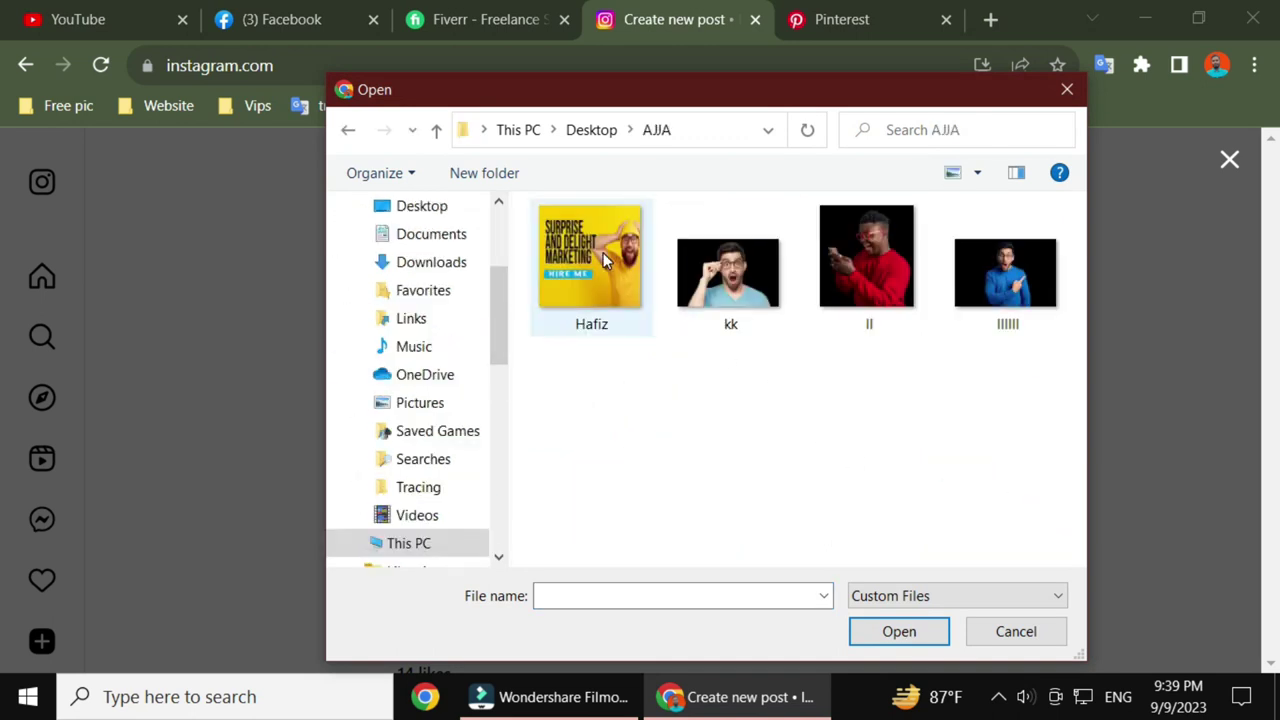
pyautogui.doubleClick(603, 258)
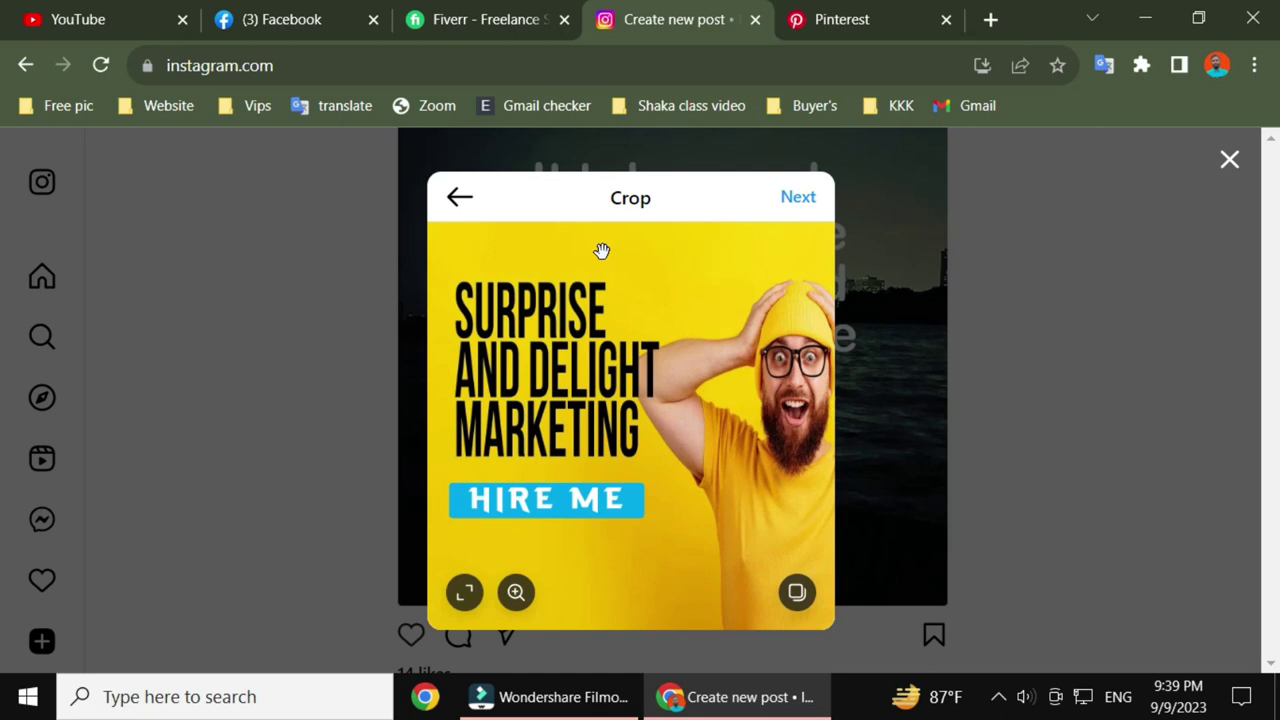
pyautogui.click(808, 206)
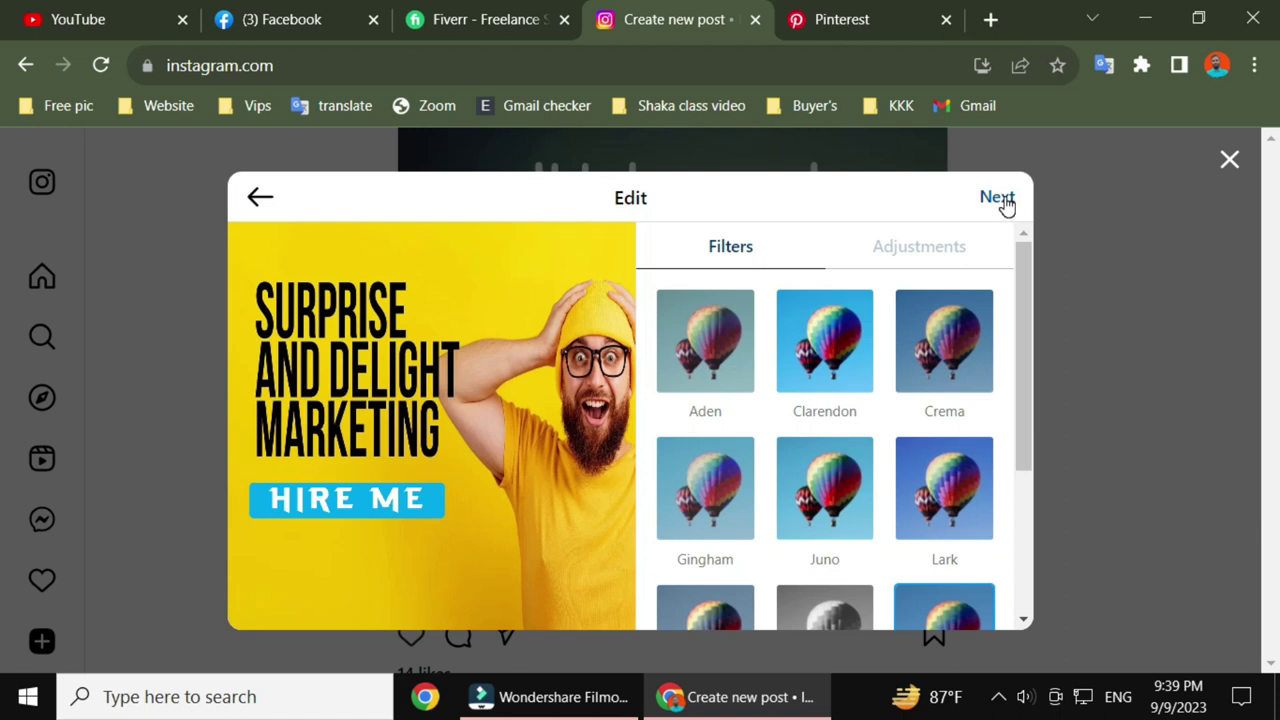
pyautogui.click(1005, 203)
pyautogui.click(709, 321)
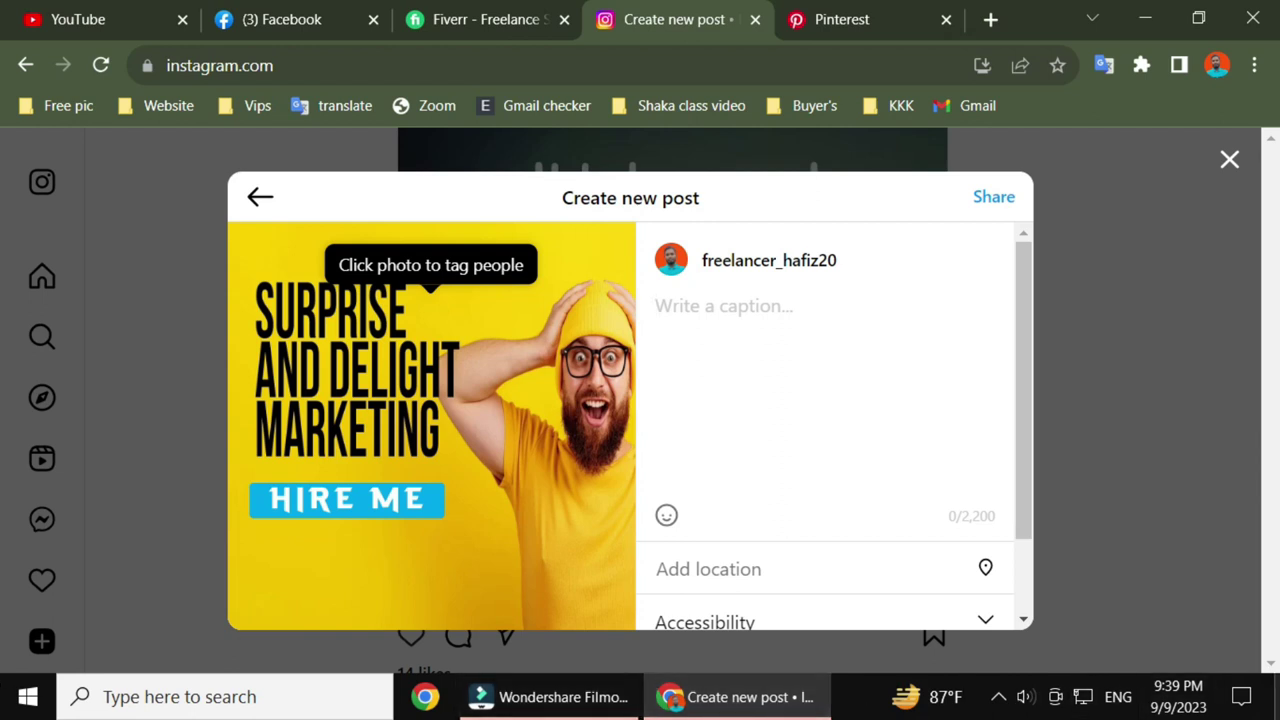
pyautogui.click(1277, 712)
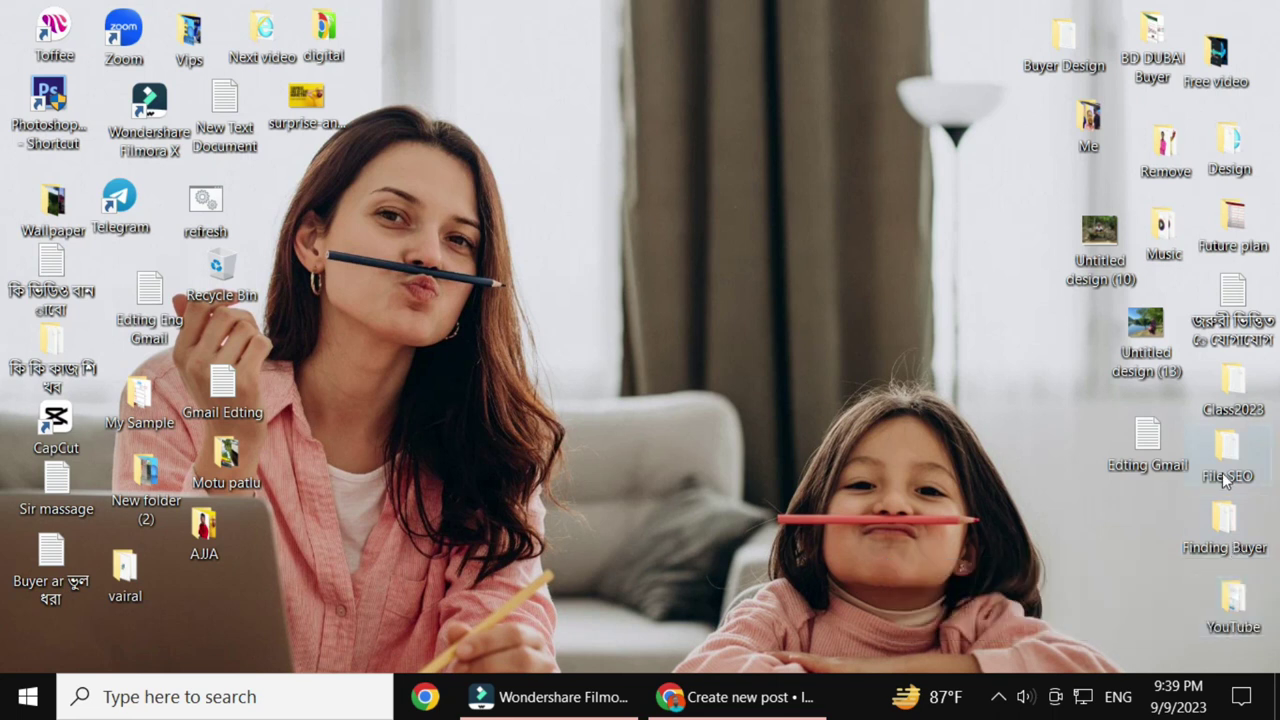
# Open the Finding Buyer folder and preview the Optimaize text note
pyautogui.doubleClick(1225, 540)
pyautogui.click(621, 563)
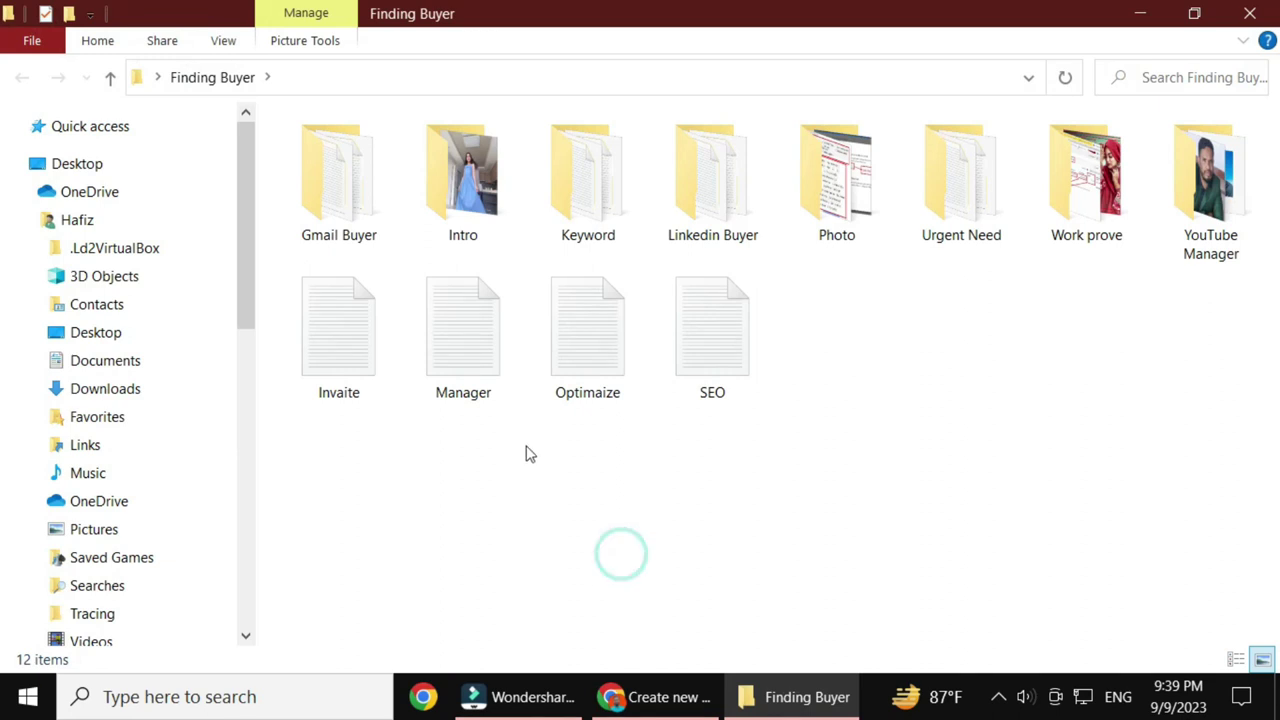
pyautogui.doubleClick(589, 354)
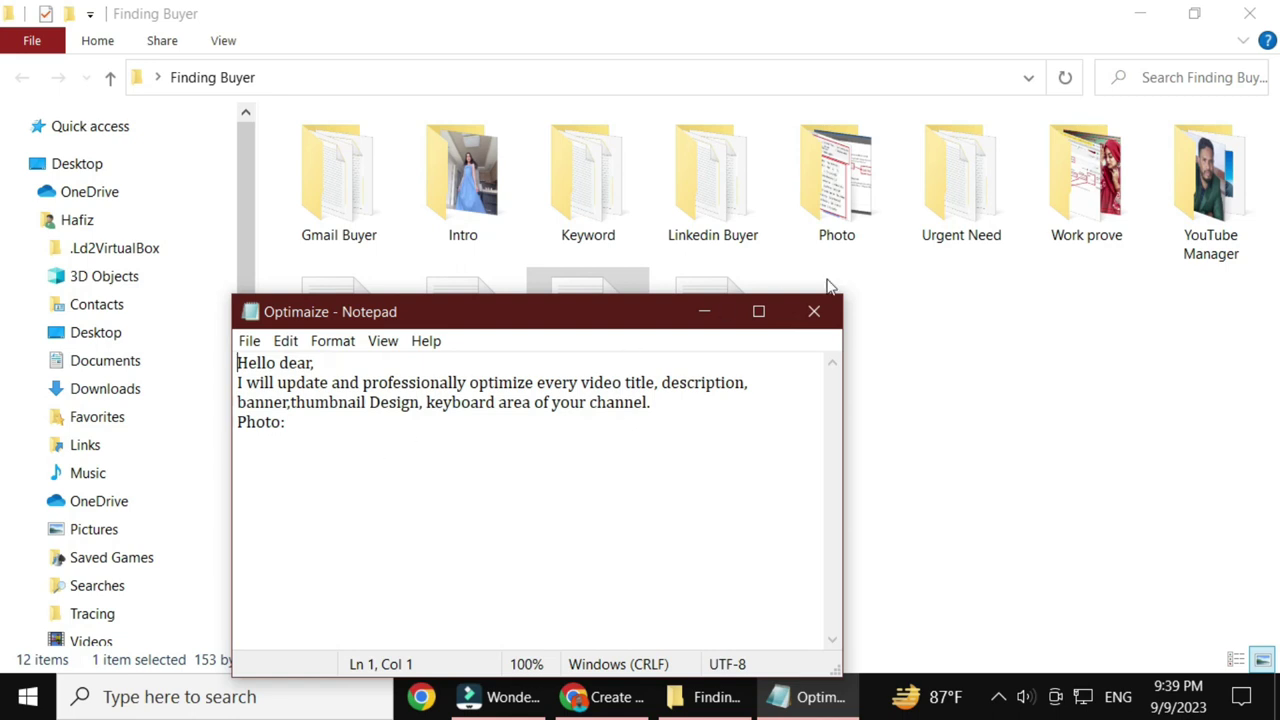
pyautogui.click(814, 311)
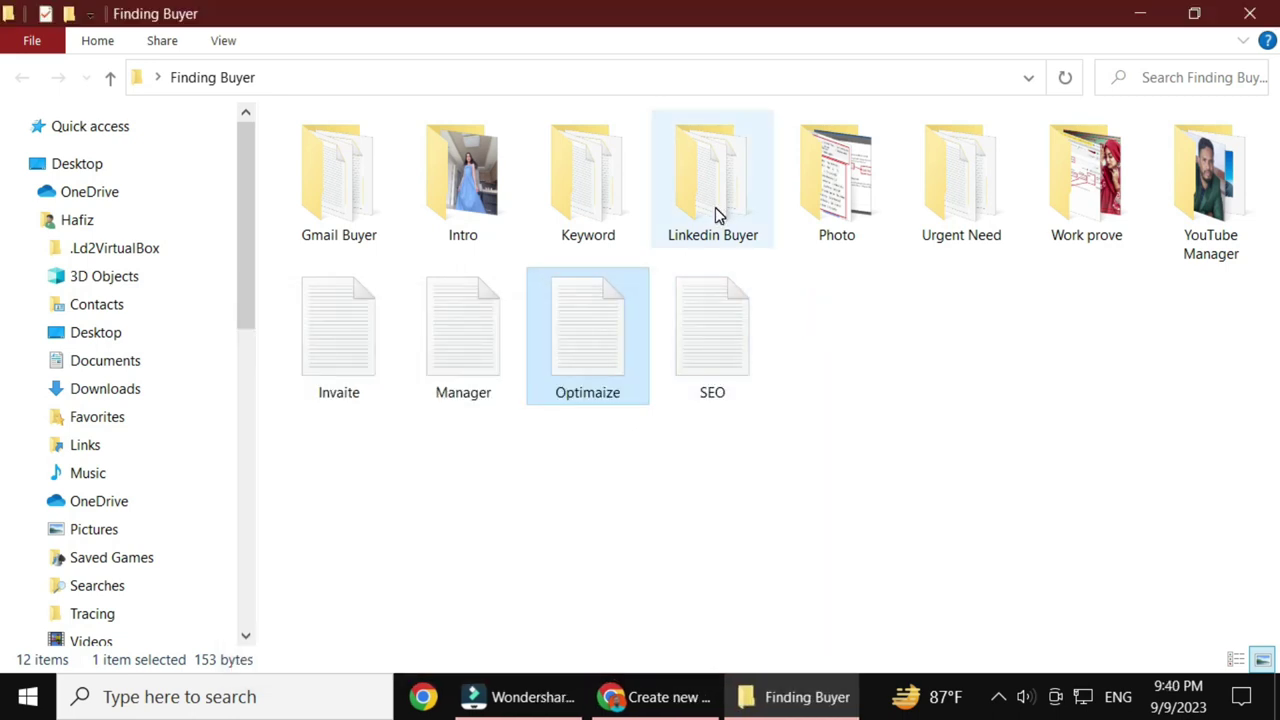
# Look inside the Keyword and YouTube Manager folders, then open Urgent Need
pyautogui.doubleClick(547, 200)
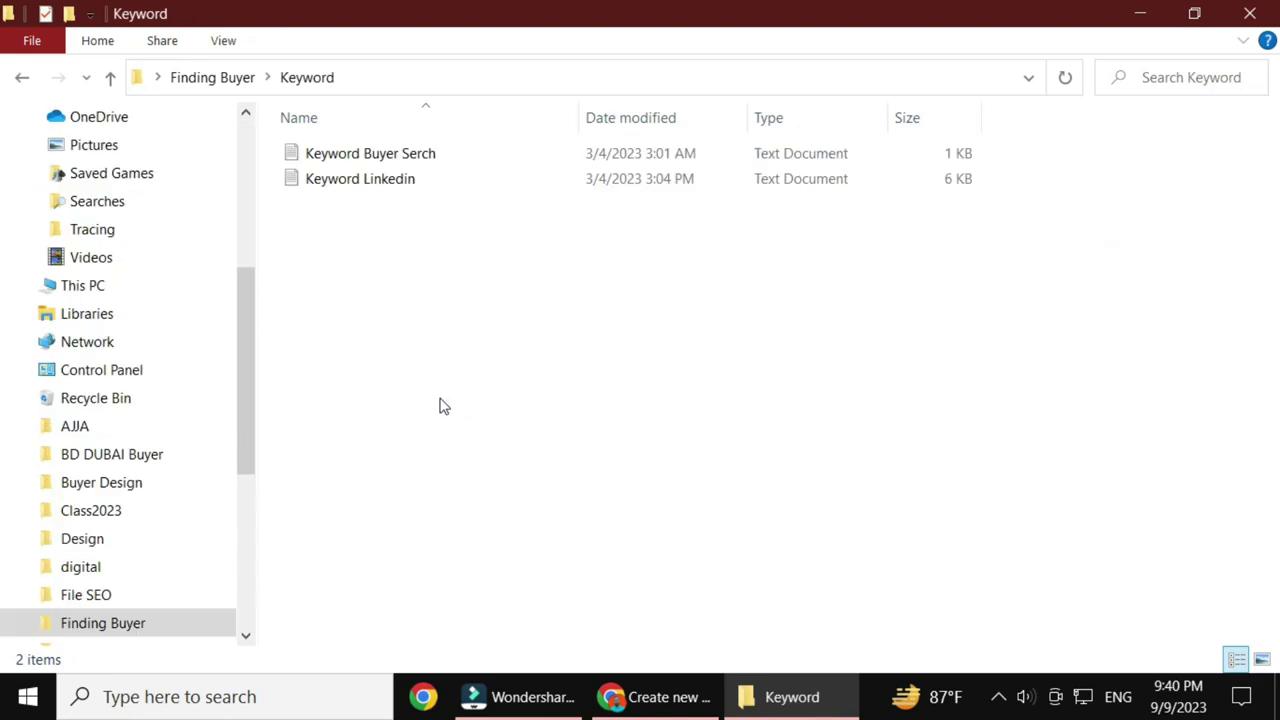
pyautogui.click(110, 77)
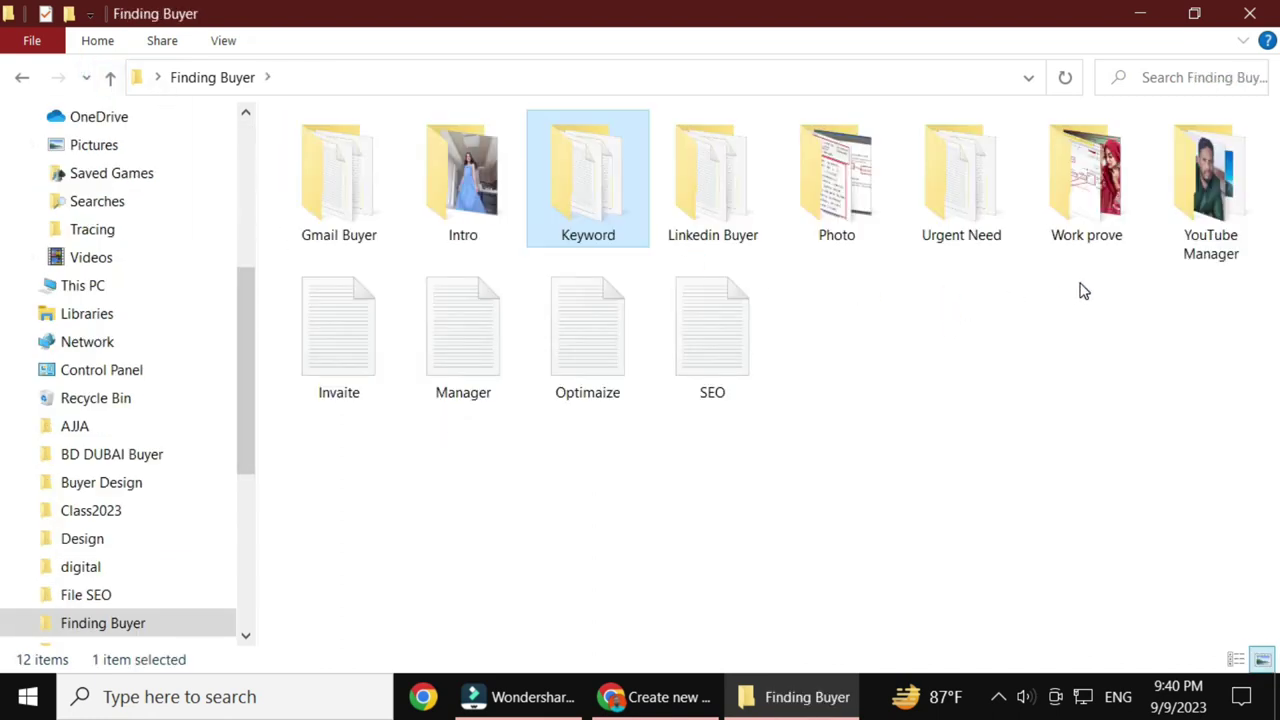
pyautogui.doubleClick(1196, 232)
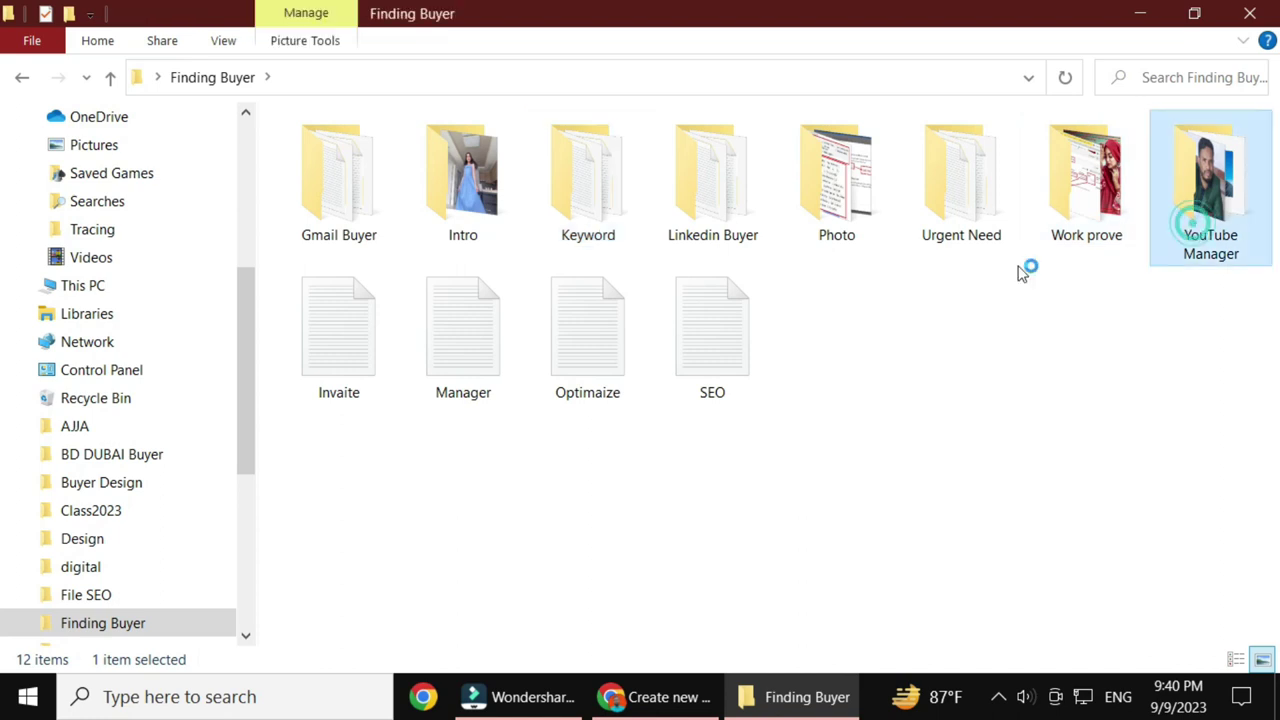
pyautogui.click(110, 77)
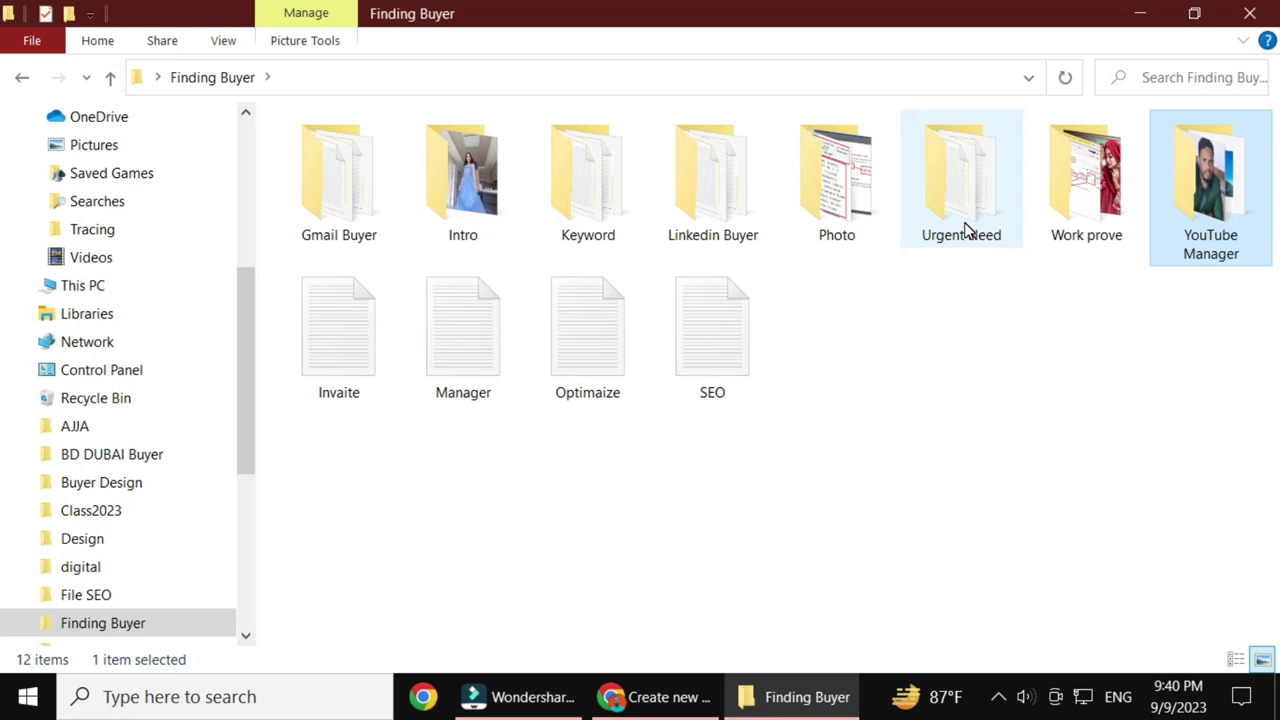
pyautogui.doubleClick(967, 230)
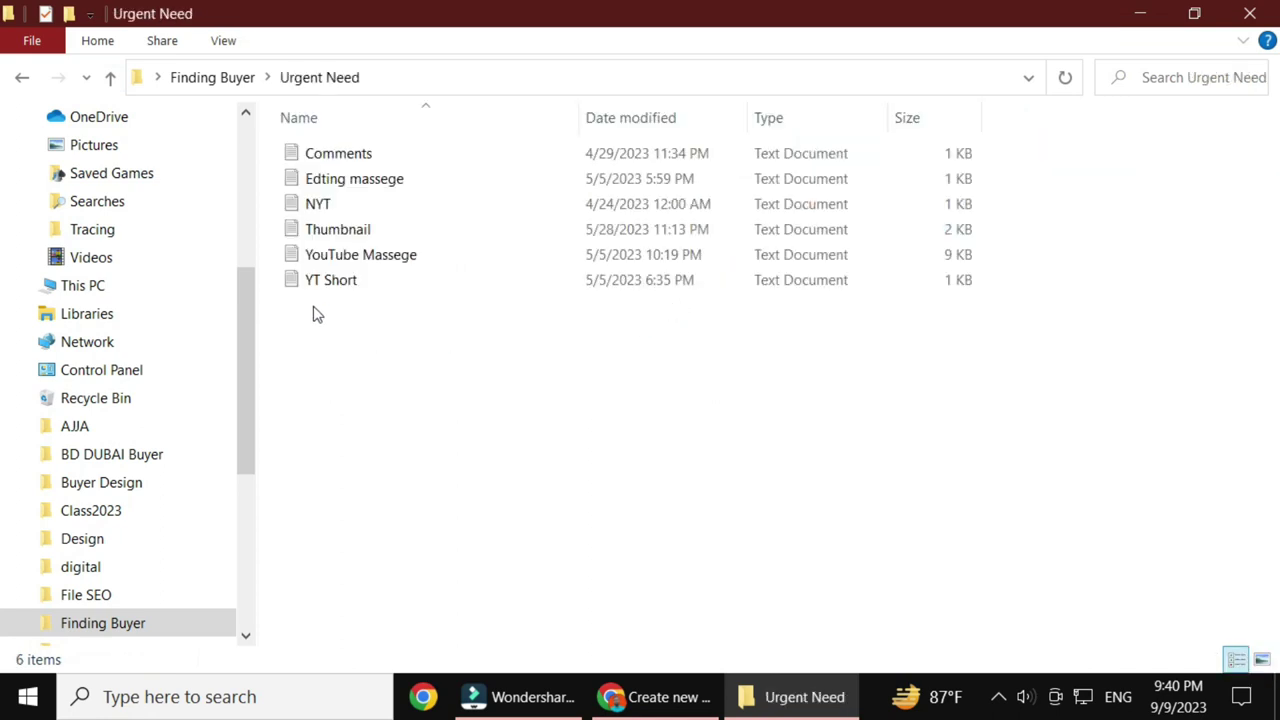
# Open YouTube Massege in Notepad and copy the 'I am an SEO Expert' paragraph
pyautogui.doubleClick(327, 262)
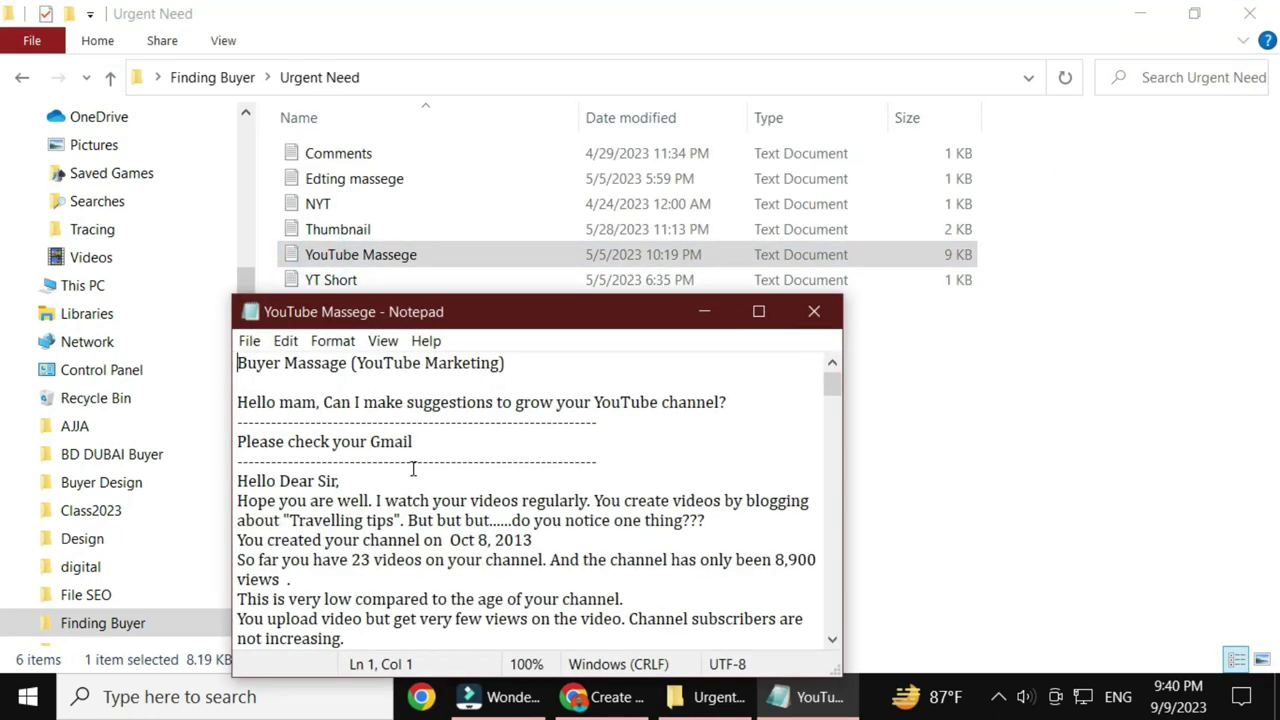
pyautogui.scroll(-1, 432, 502)
pyautogui.scroll(-1, 432, 502)
pyautogui.scroll(-2, 432, 503)
pyautogui.scroll(-1, 432, 502)
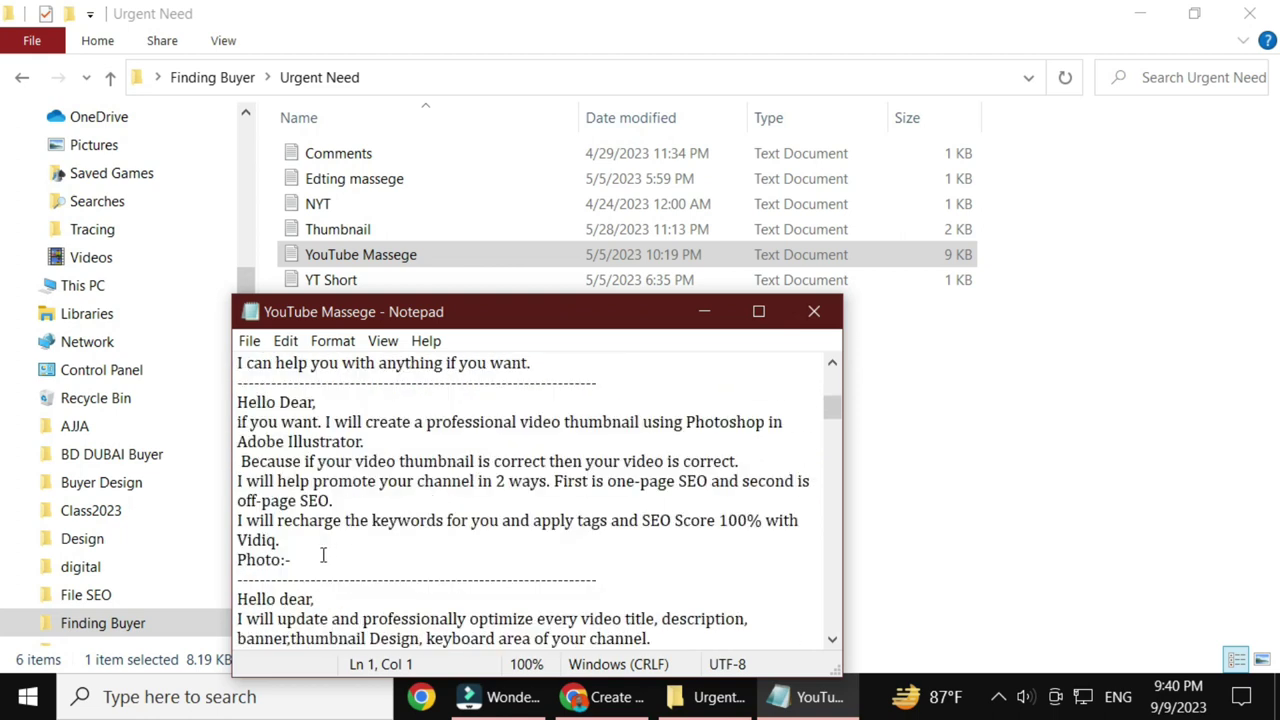
pyautogui.scroll(-1, 321, 550)
pyautogui.scroll(-1, 318, 540)
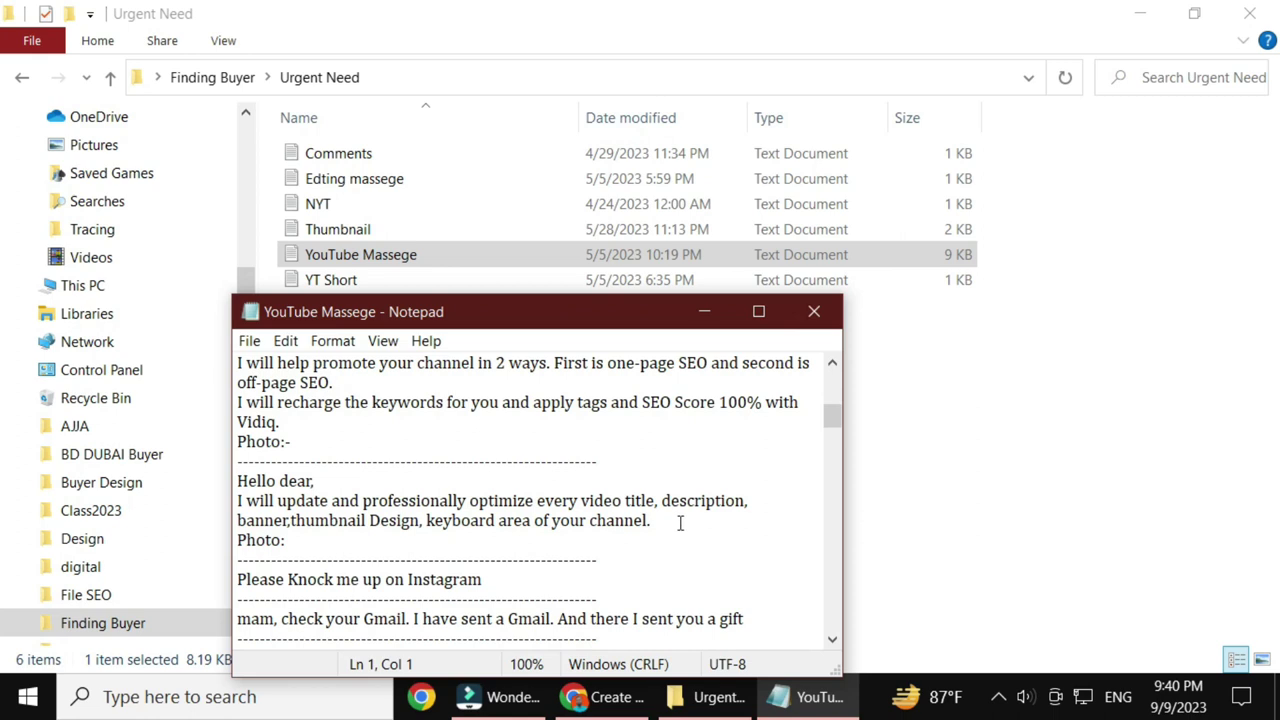
pyautogui.scroll(-1, 679, 523)
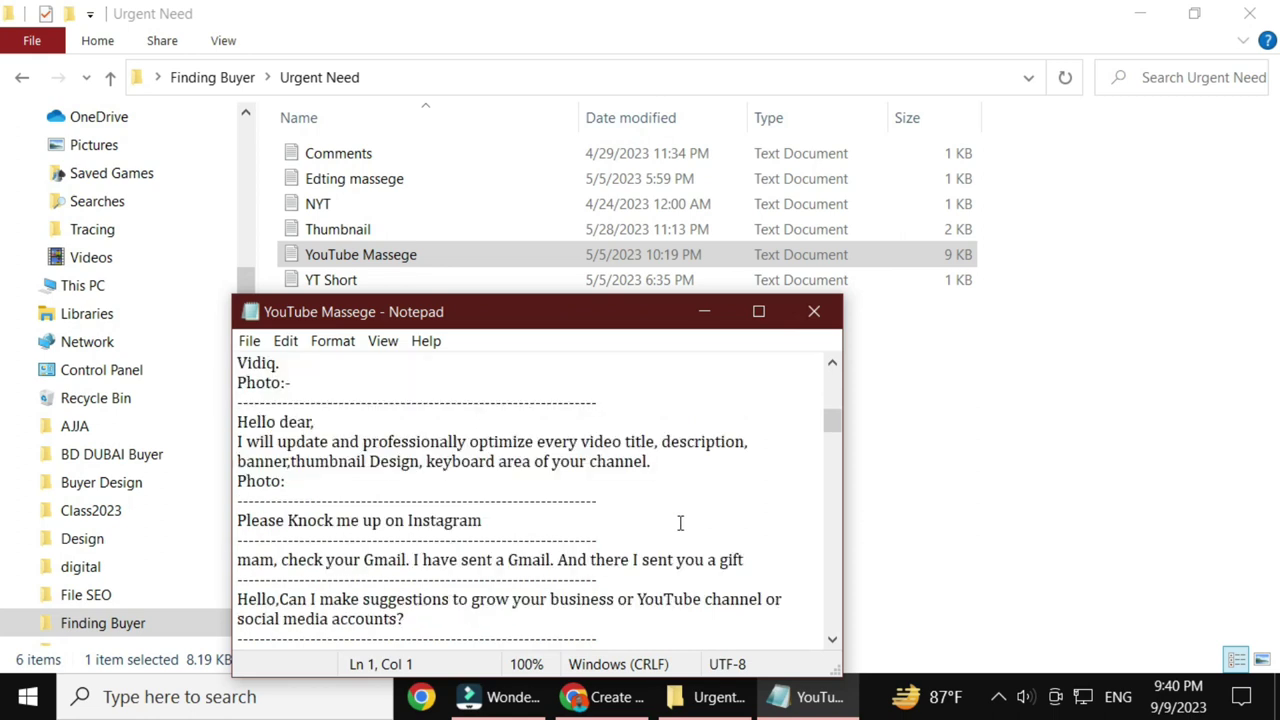
pyautogui.scroll(-1, 679, 523)
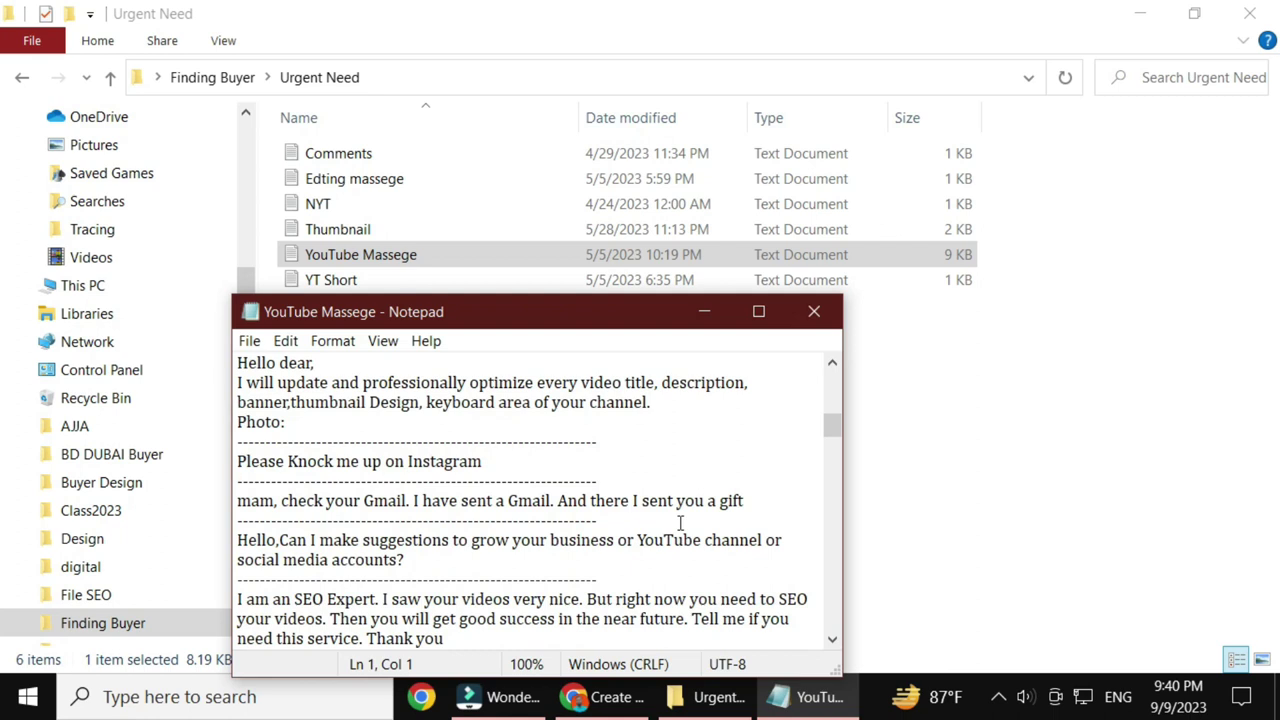
pyautogui.scroll(-1, 679, 523)
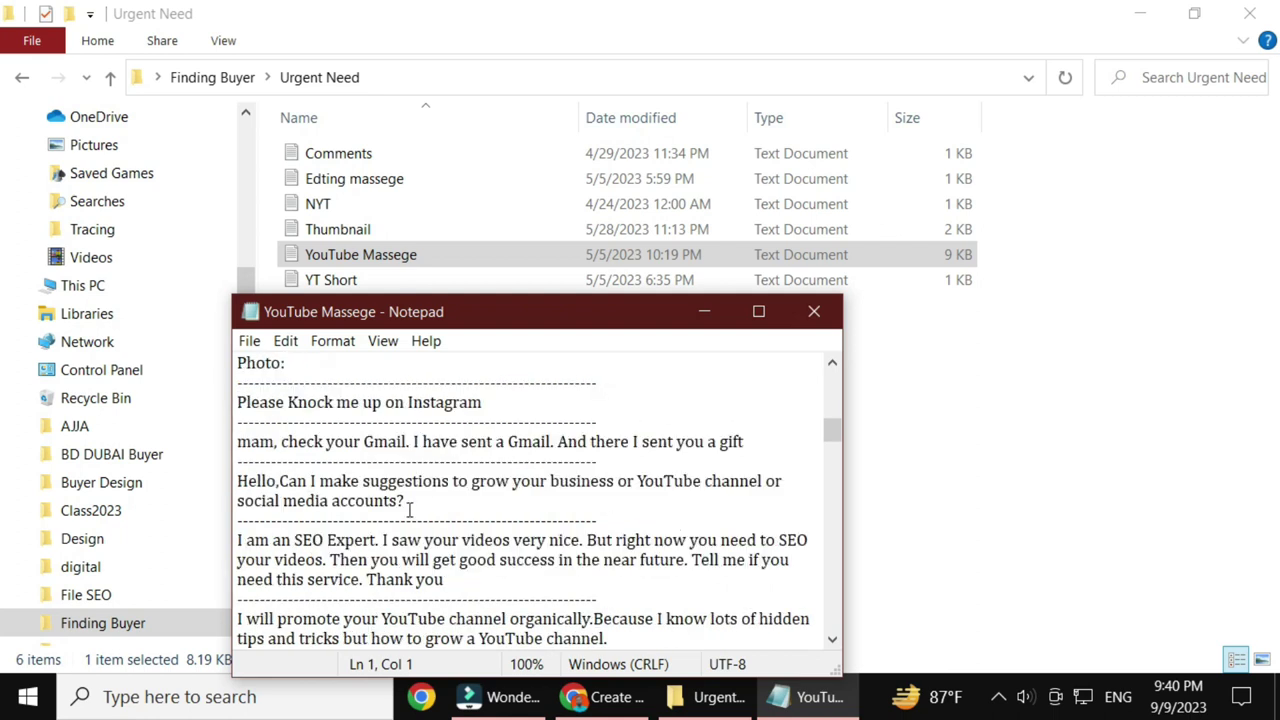
pyautogui.scroll(-1, 409, 510)
pyautogui.moveTo(453, 521); pyautogui.dragTo(238, 482)
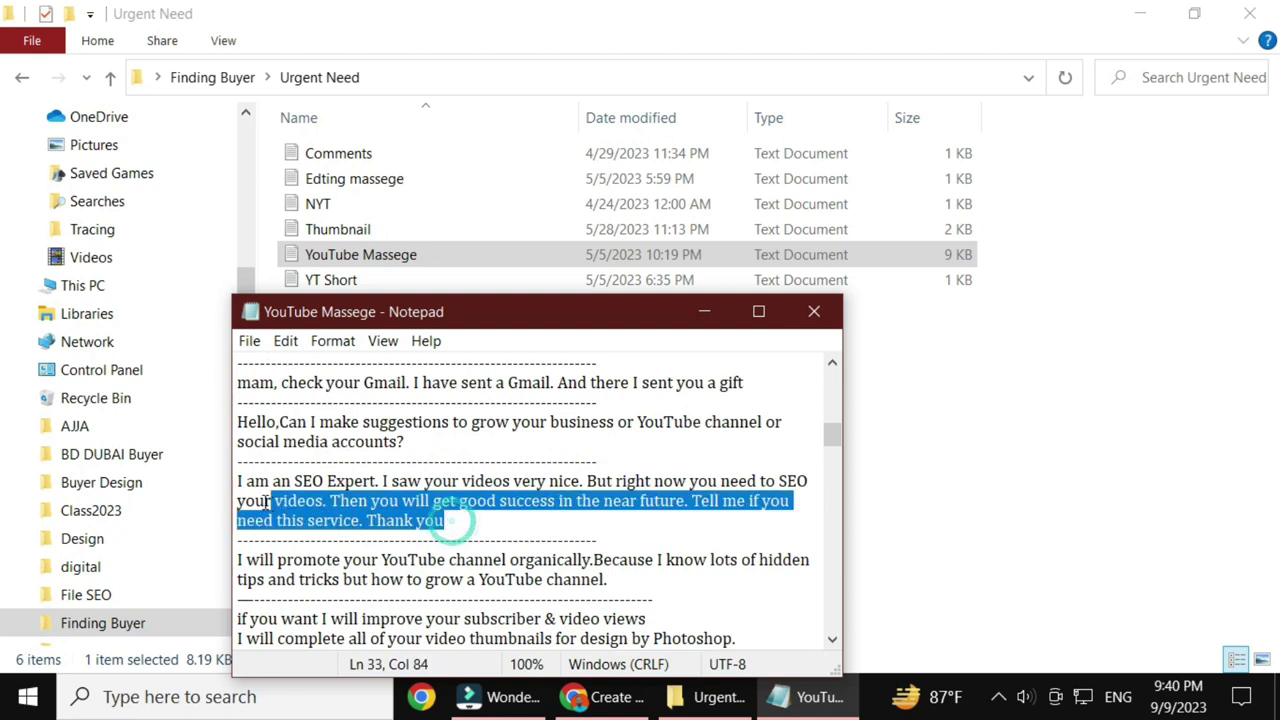
pyautogui.rightClick(285, 491)
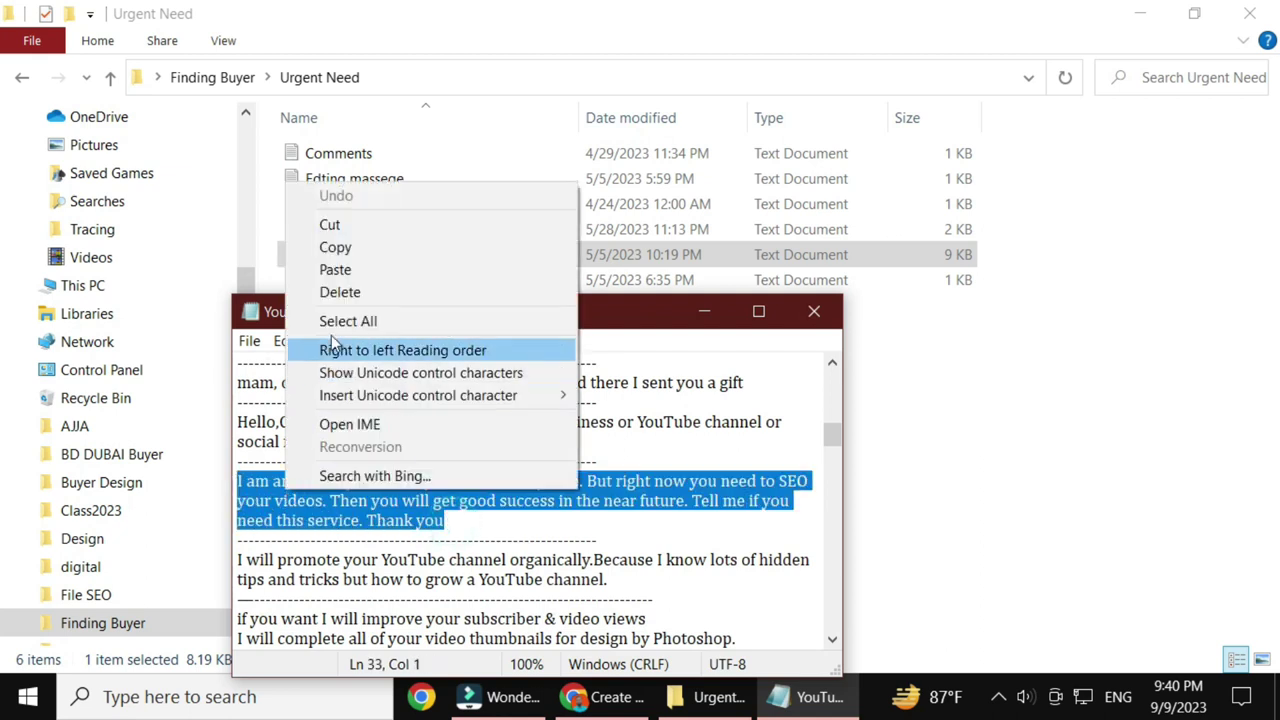
pyautogui.click(349, 250)
pyautogui.click(460, 519)
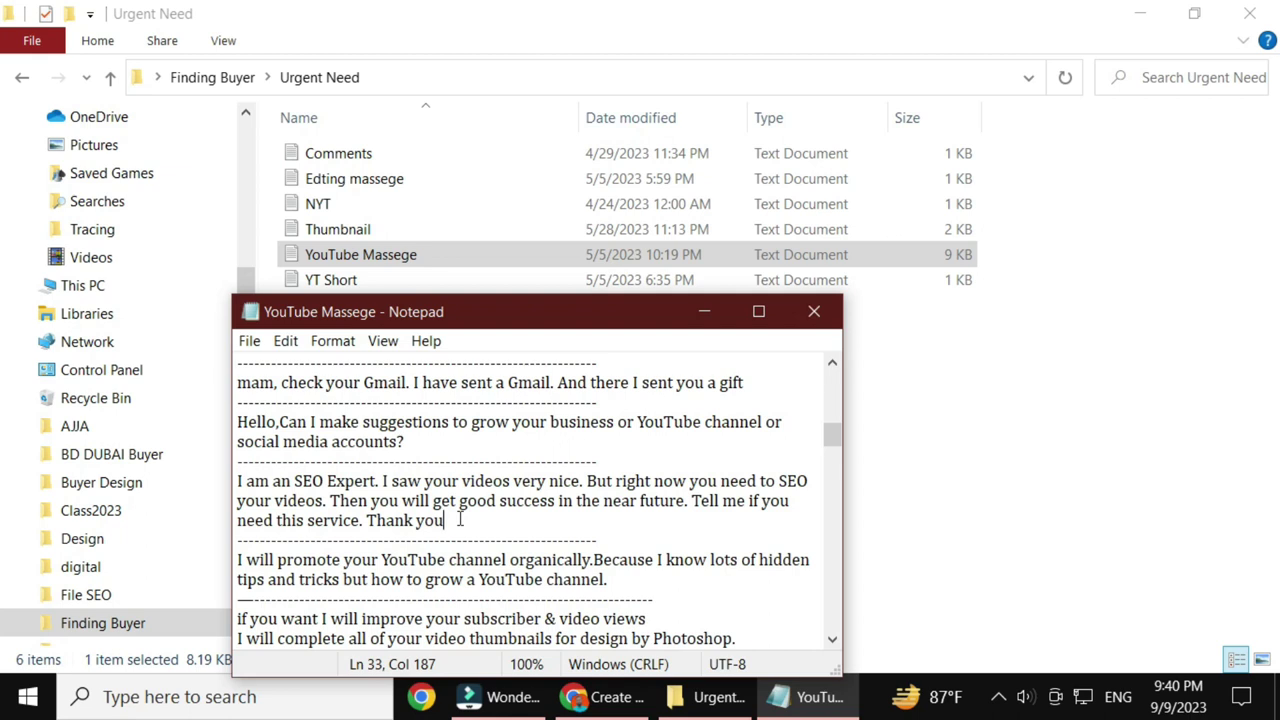
# Copy the three lines about subscribers, thumbnails and SEO
pyautogui.scroll(-1, 468, 533)
pyautogui.moveTo(609, 527); pyautogui.dragTo(240, 502)
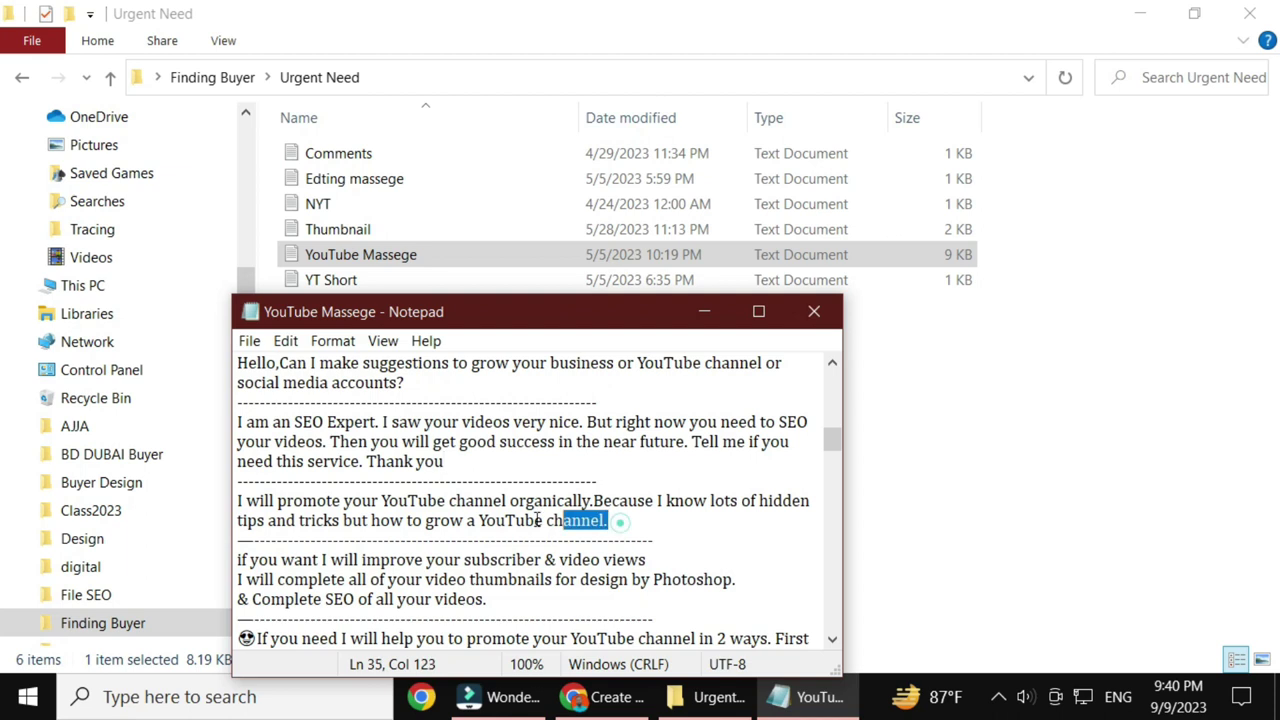
pyautogui.rightClick(270, 505)
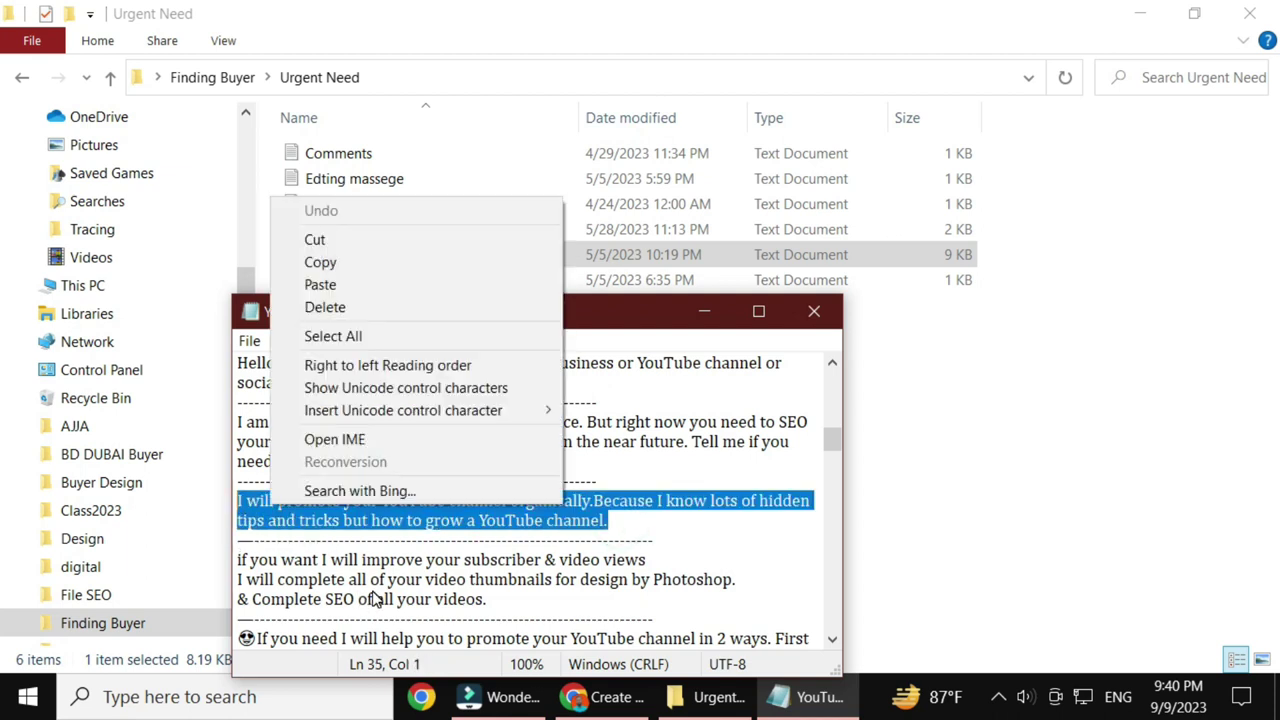
pyautogui.click(375, 598)
pyautogui.moveTo(487, 599); pyautogui.dragTo(237, 560)
pyautogui.rightClick(270, 570)
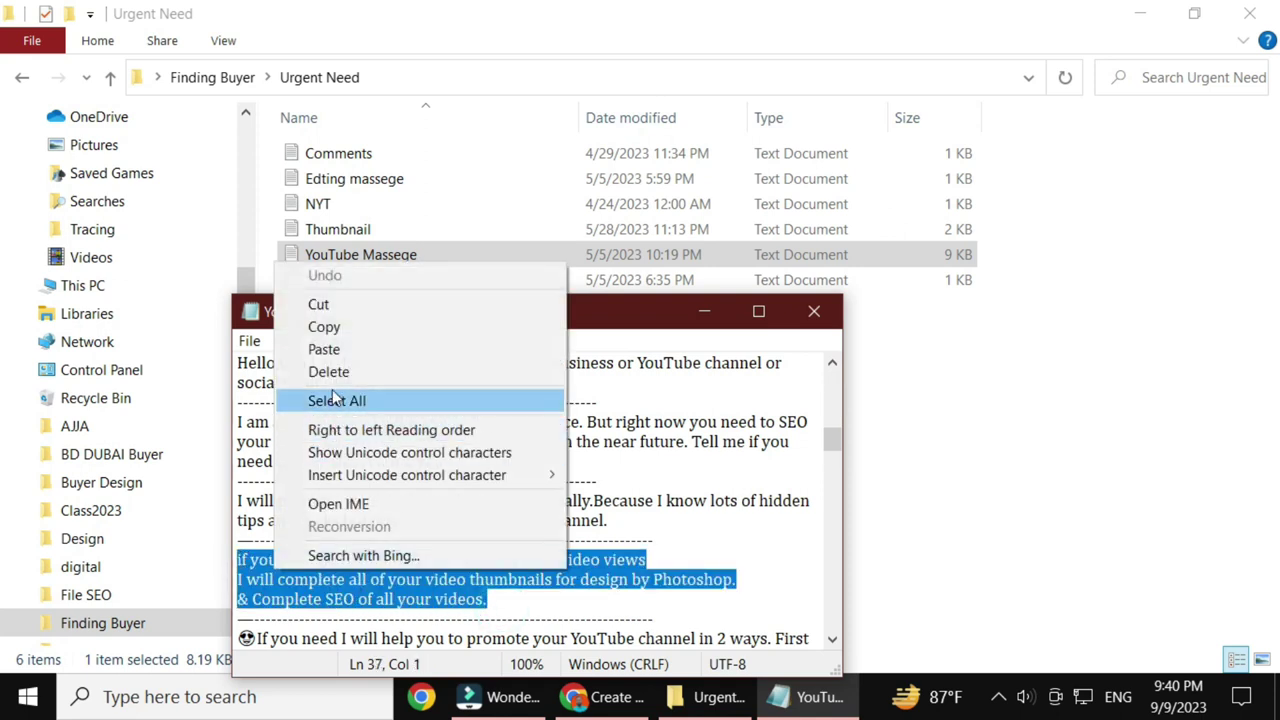
pyautogui.click(322, 327)
# Copy the two-way promotion paragraph ending 'I will do.'
pyautogui.scroll(-1, 350, 596)
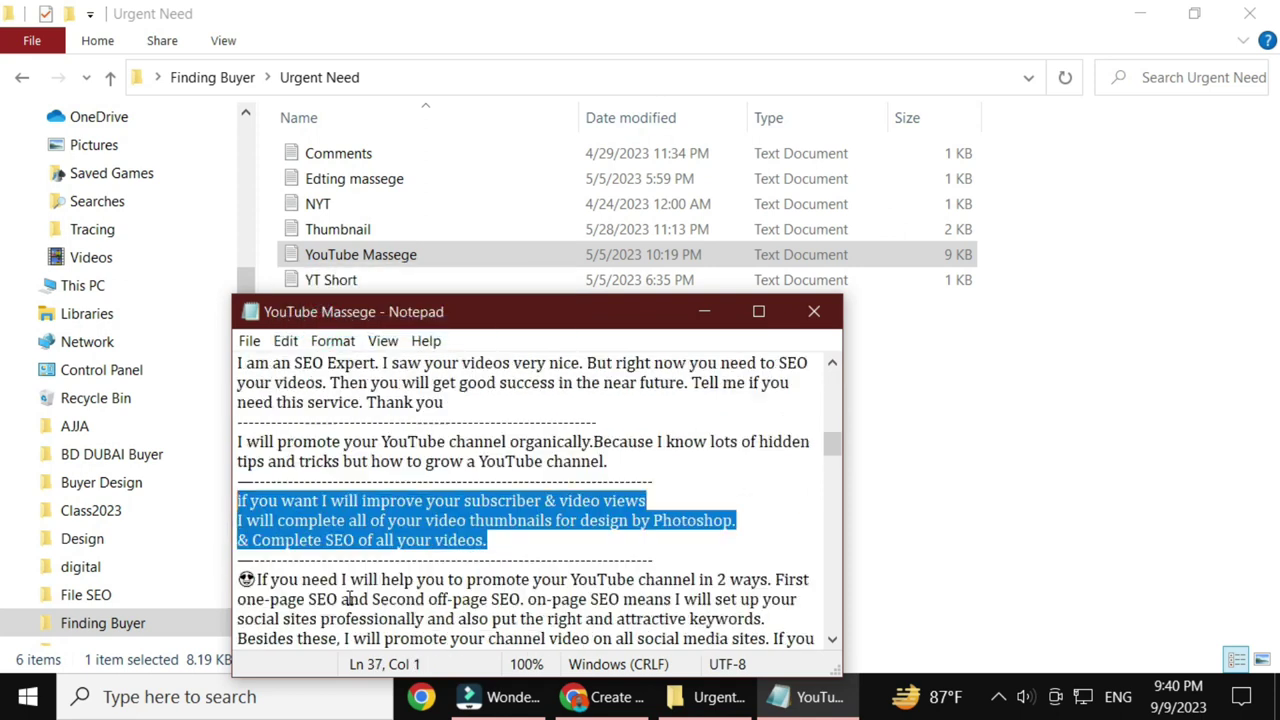
pyautogui.scroll(-2, 350, 598)
pyautogui.moveTo(577, 580); pyautogui.dragTo(237, 462)
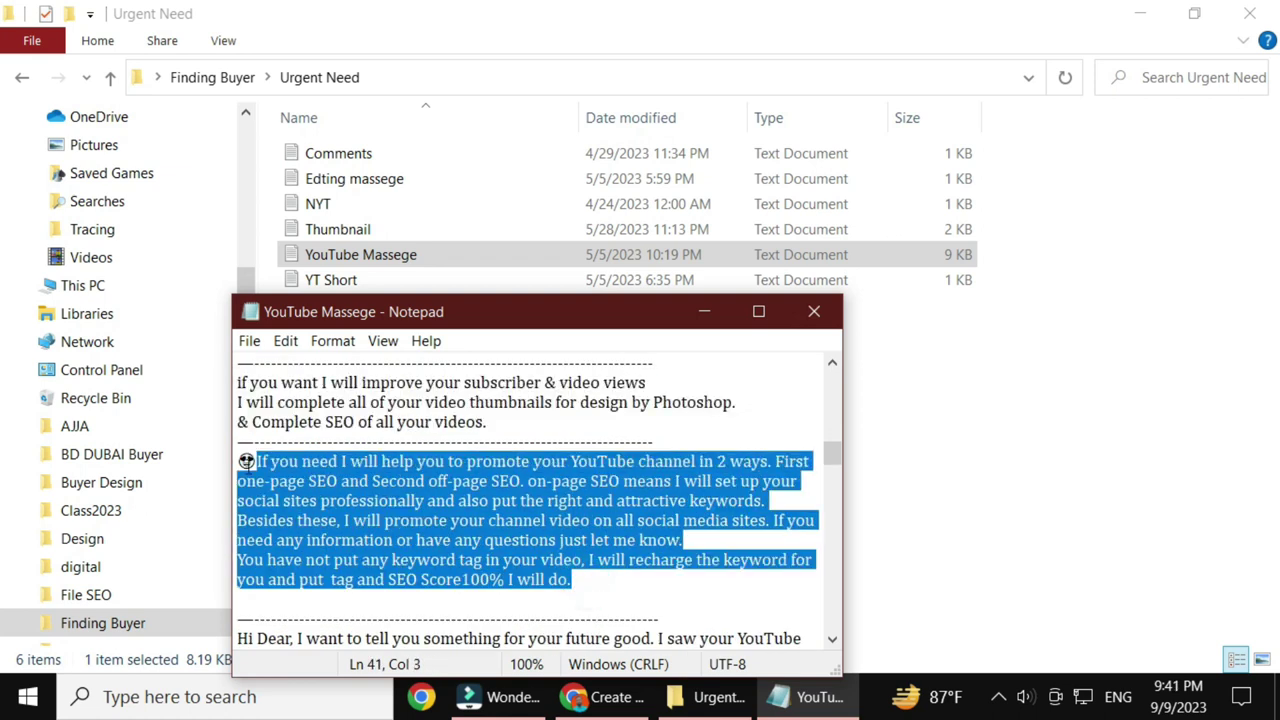
pyautogui.rightClick(292, 487)
pyautogui.click(363, 245)
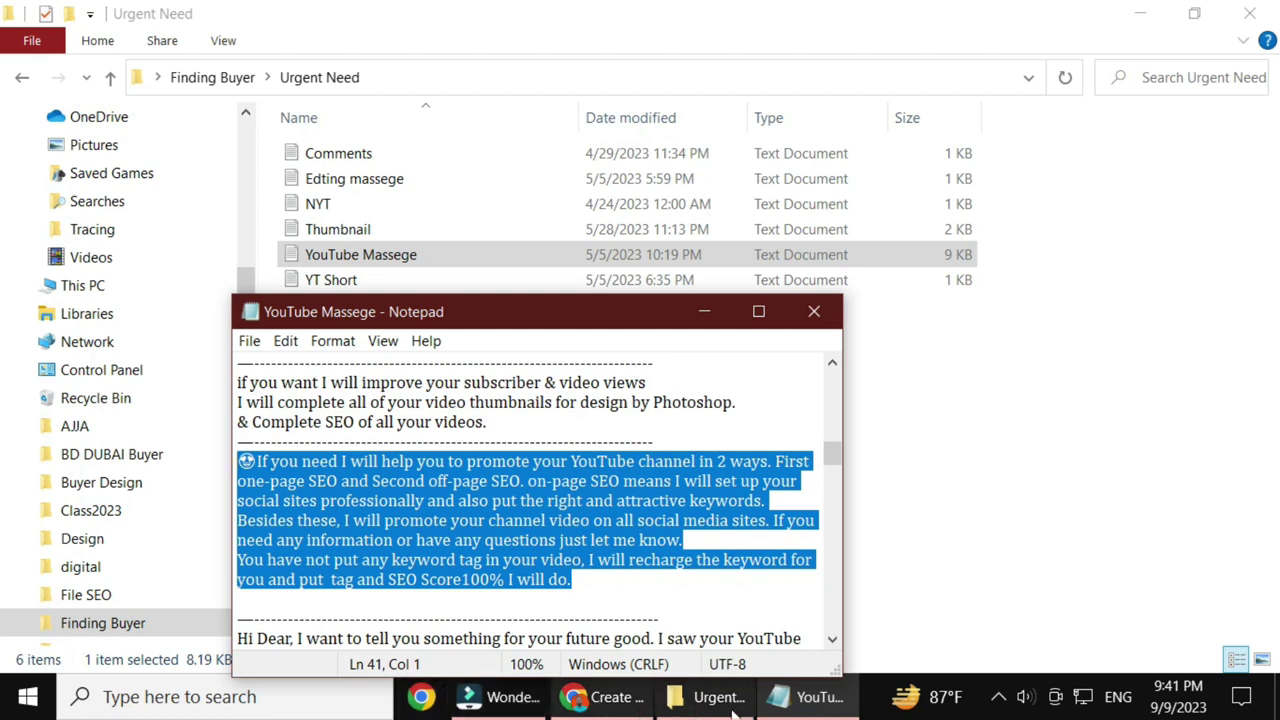
# Paste the promotion paragraph into the caption, try location Indonesia, and add a new line
pyautogui.click(612, 697)
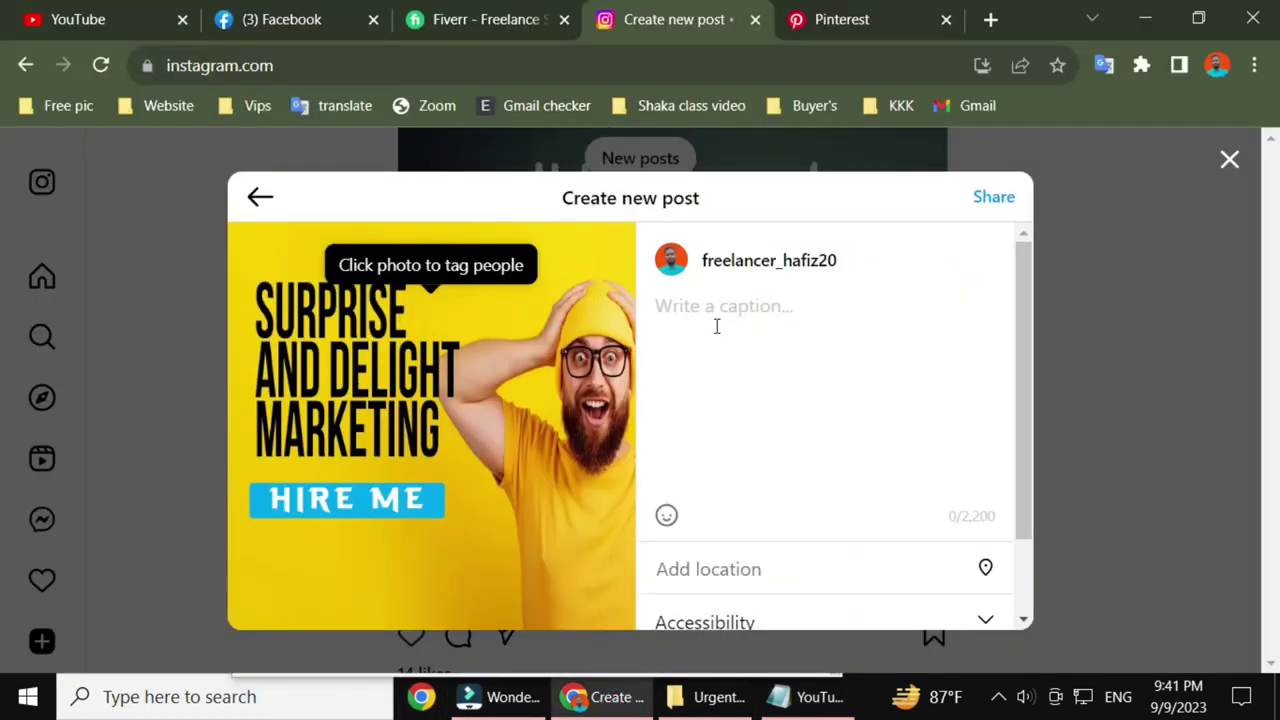
pyautogui.hotkey('ctrl', 'v')
pyautogui.click(698, 572)
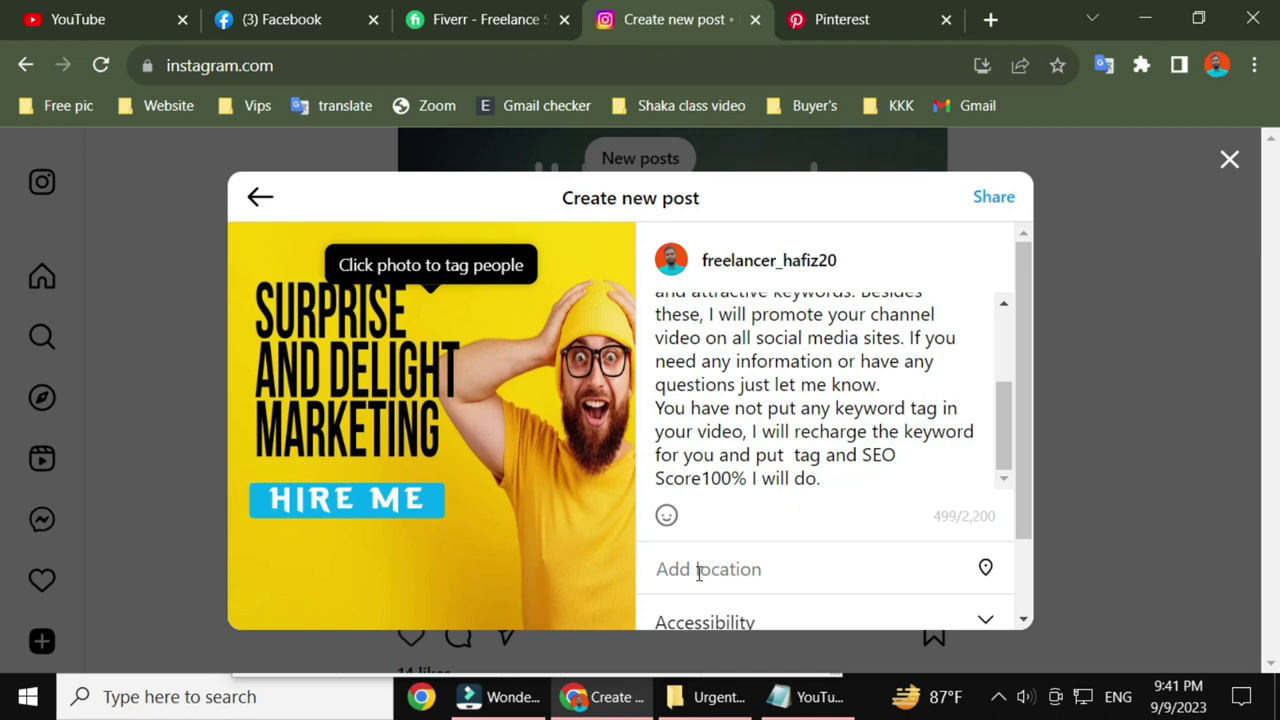
pyautogui.write('I')
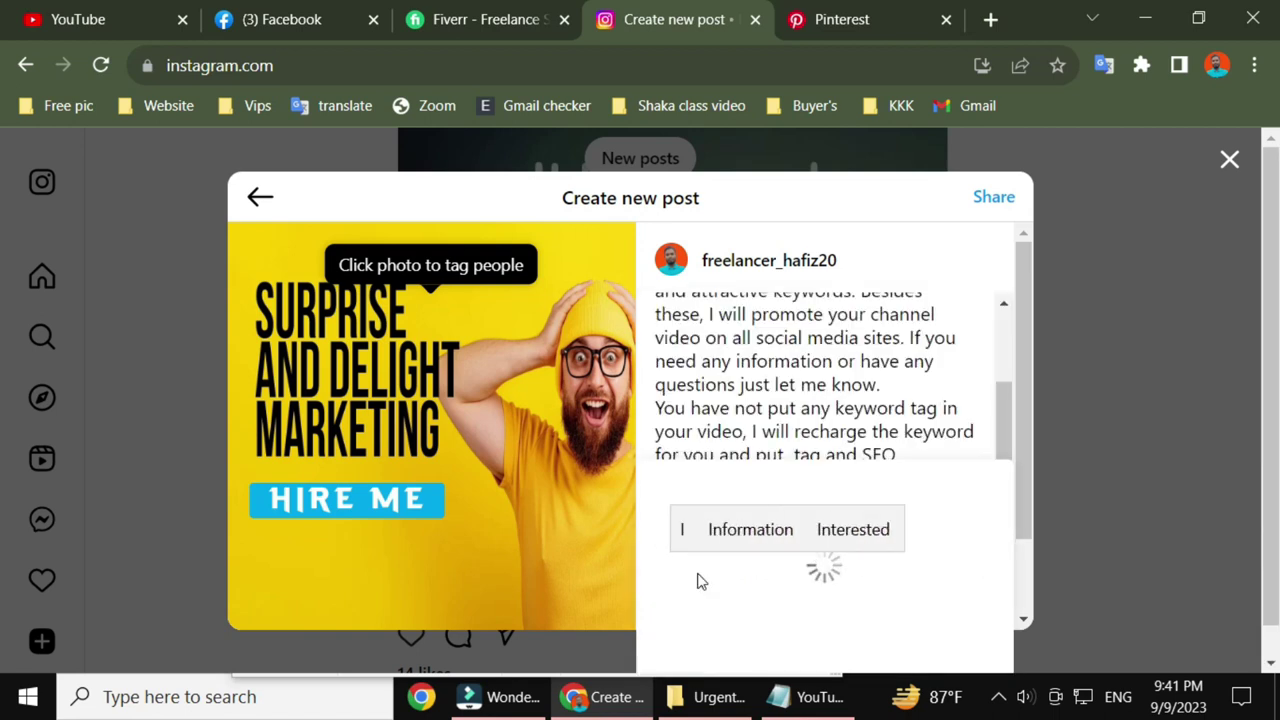
pyautogui.write('ndo')
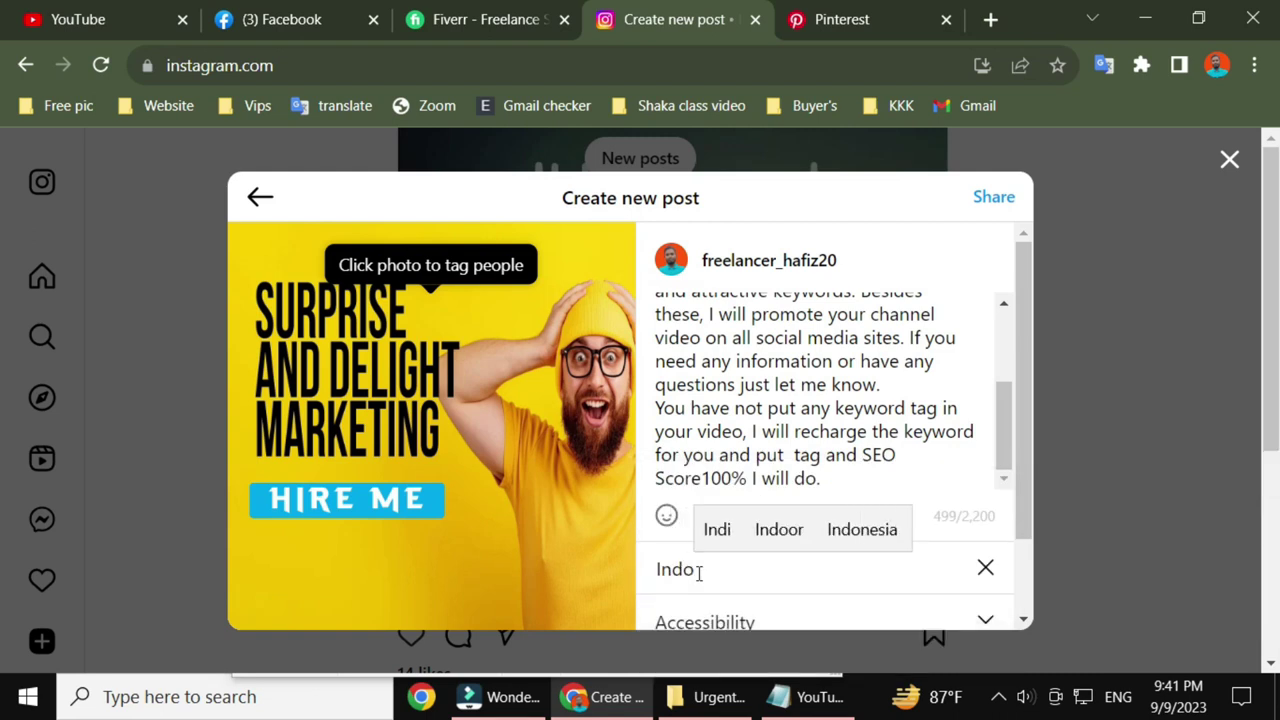
pyautogui.click(890, 536)
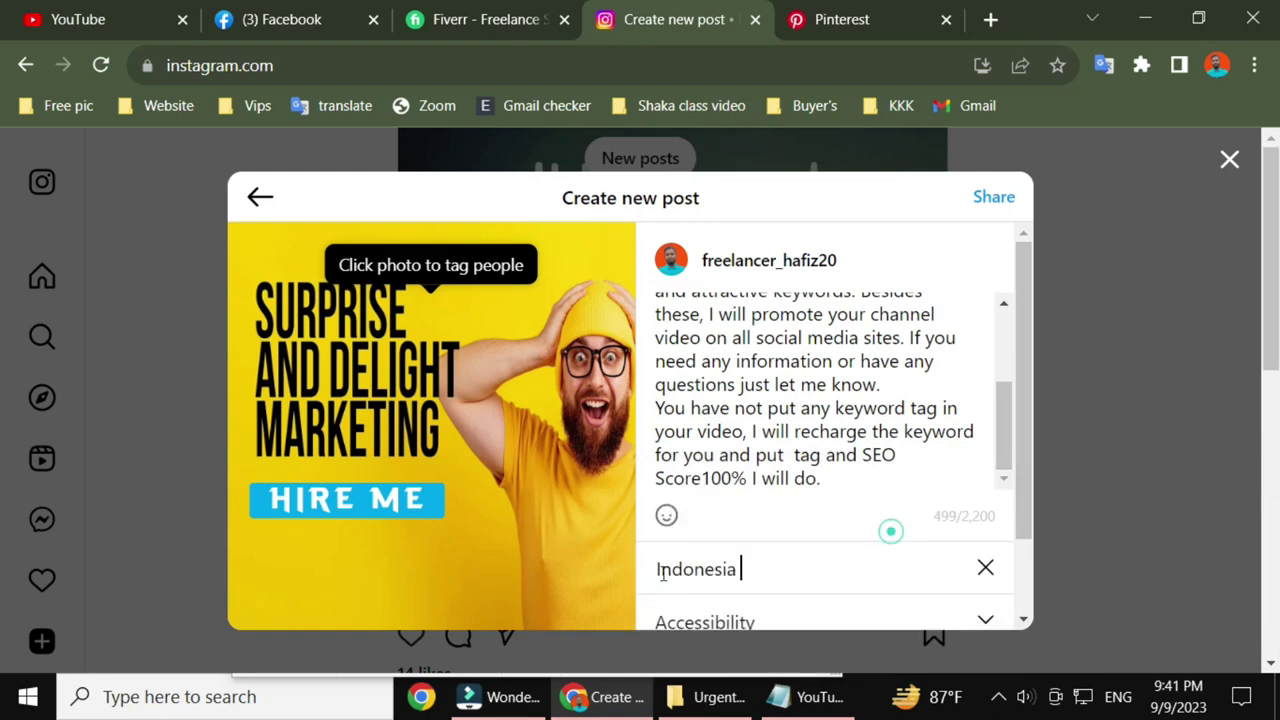
pyautogui.click(858, 473)
pyautogui.press('Return')
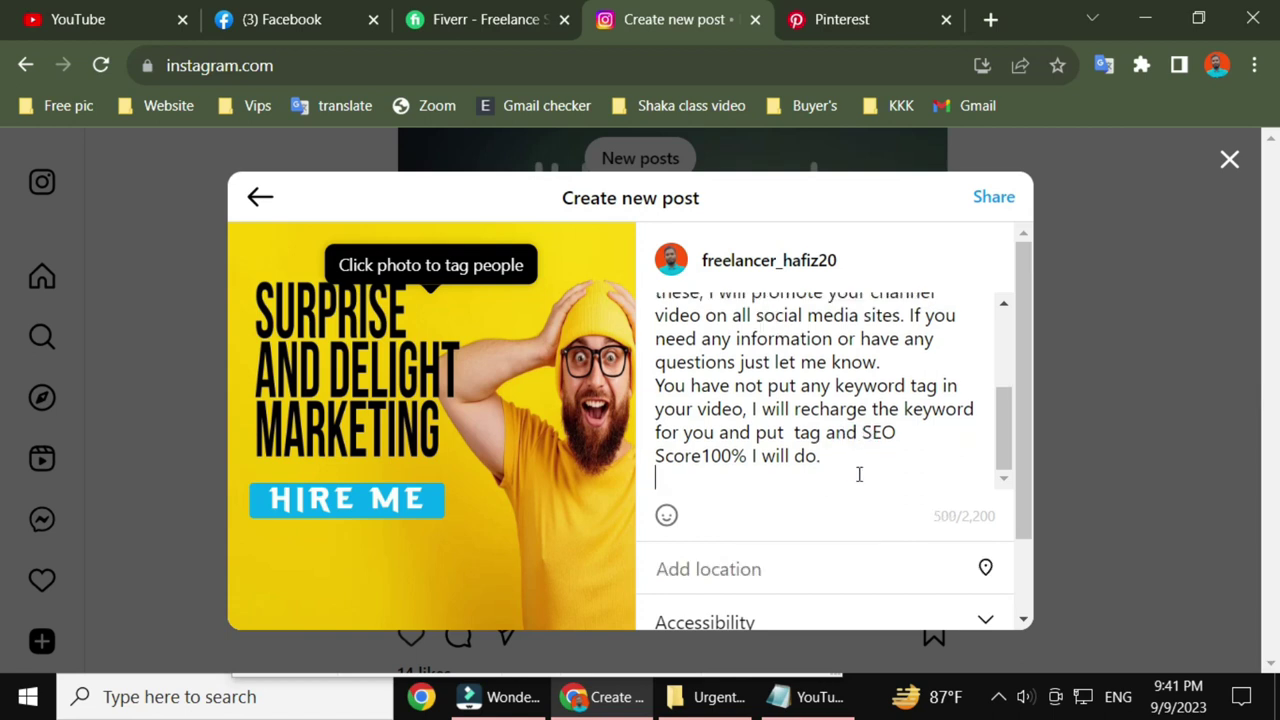
pyautogui.click(1276, 700)
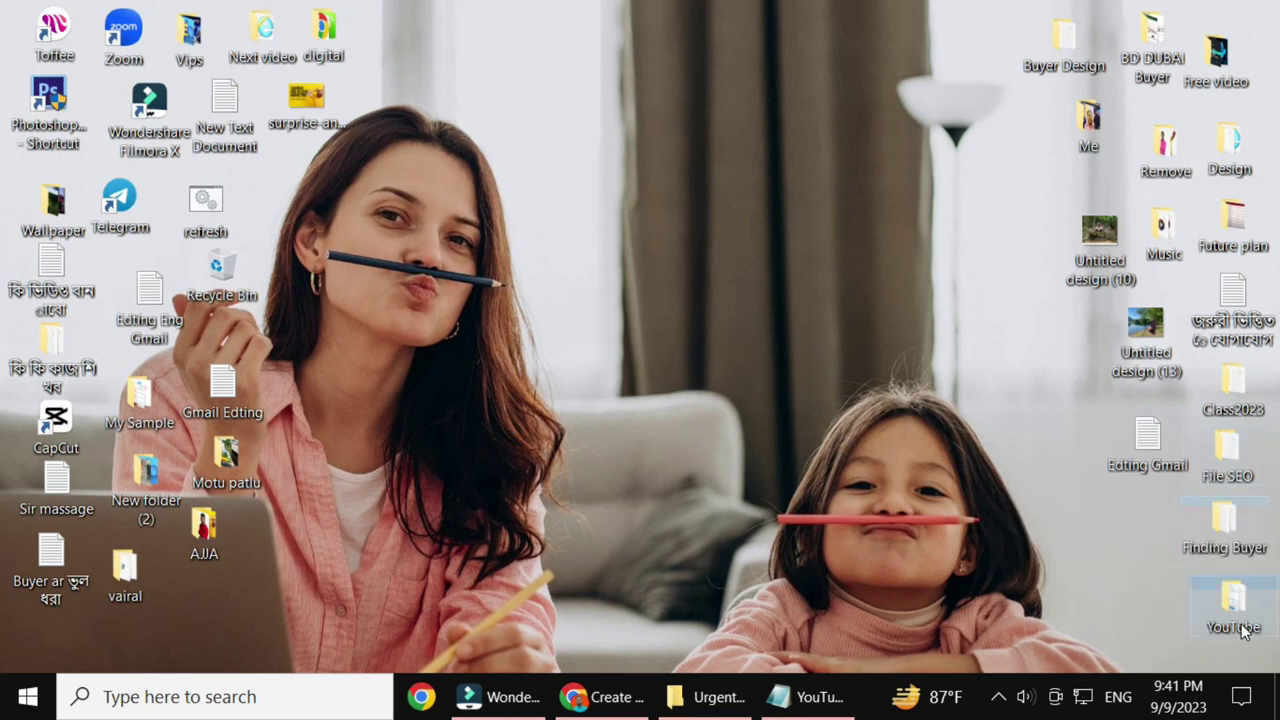
# Open Post# from the desktop YouTube folder and select the freelancer and Outsourcing Institute hashtags
pyautogui.doubleClick(1233, 627)
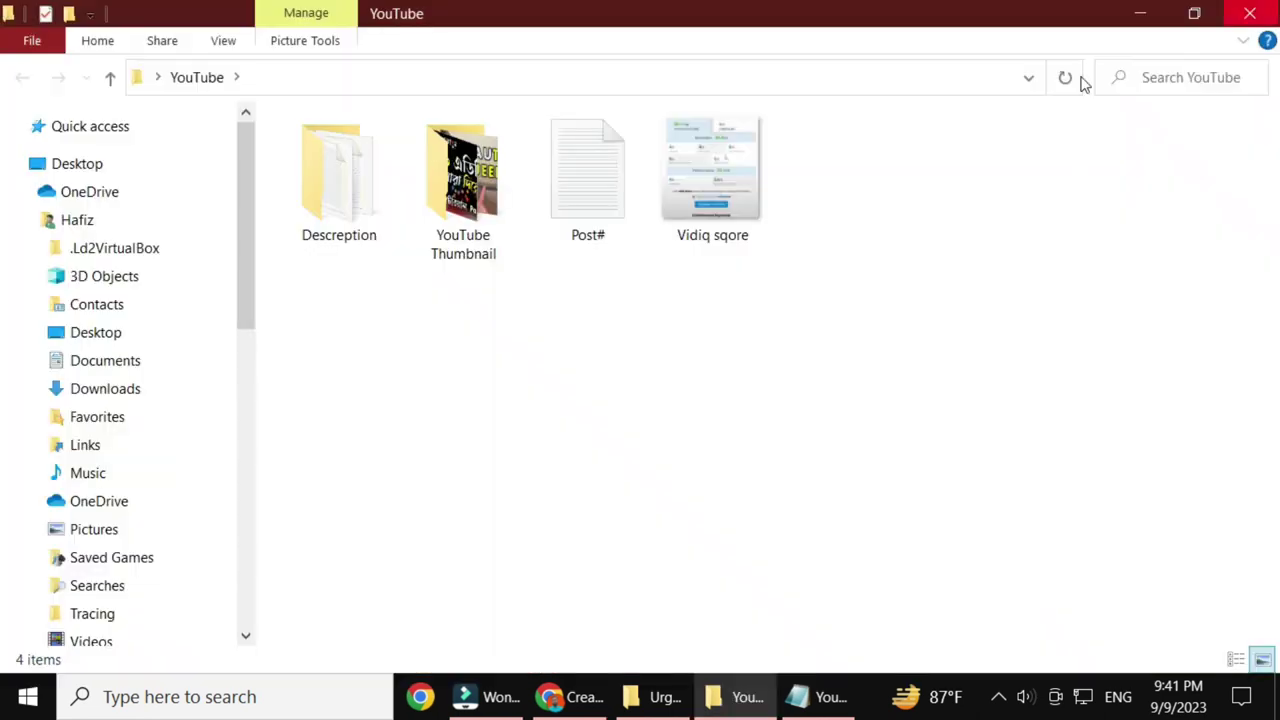
pyautogui.doubleClick(620, 190)
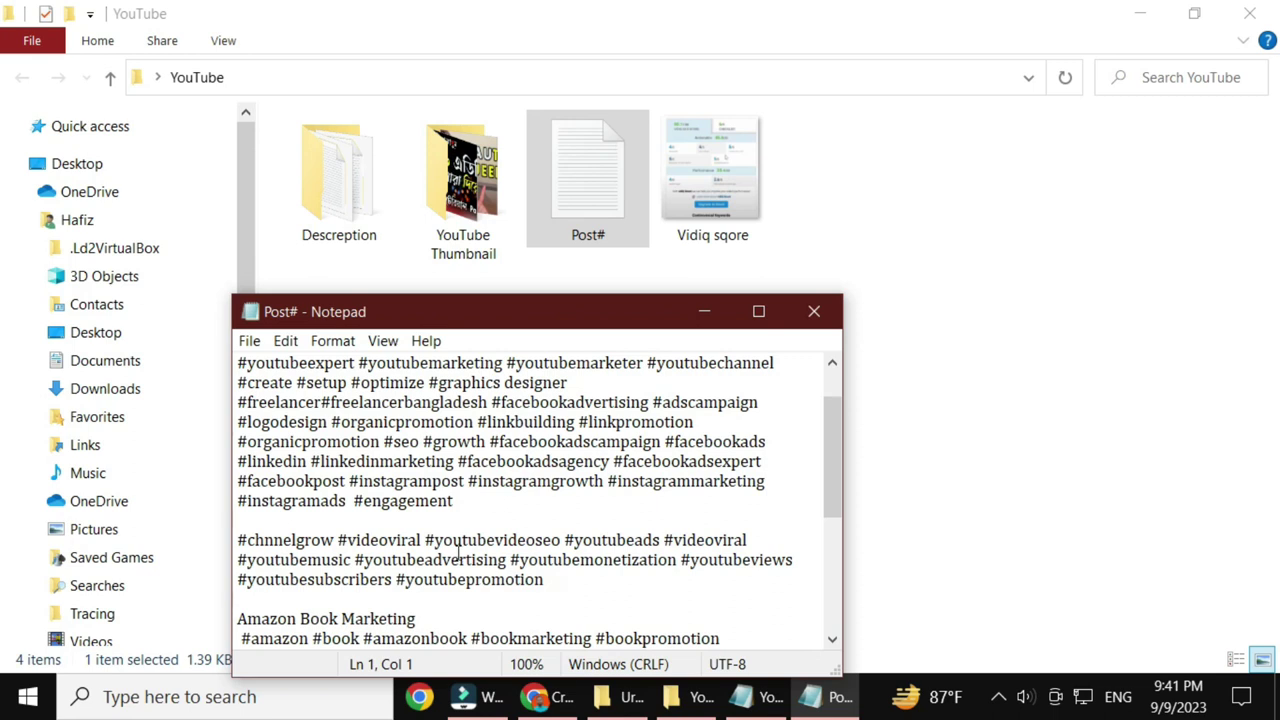
pyautogui.scroll(1, 459, 551)
pyautogui.scroll(-1, 459, 551)
pyautogui.scroll(-2, 455, 560)
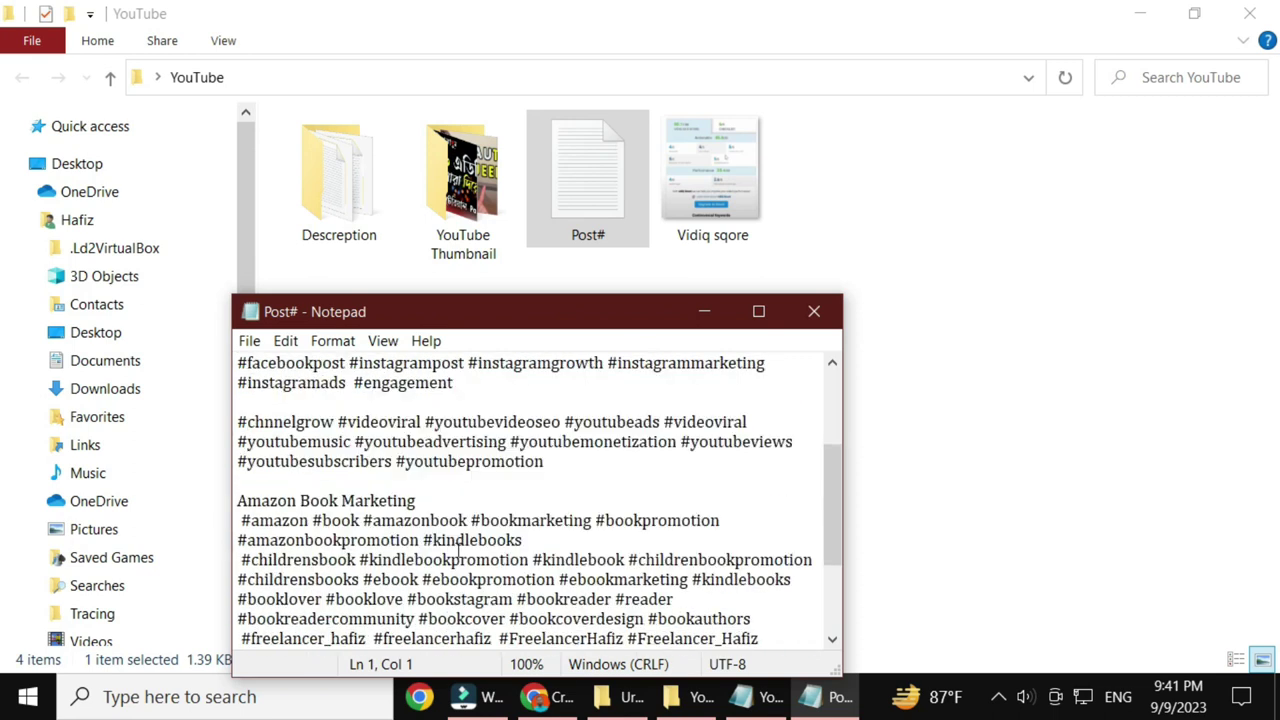
pyautogui.scroll(-1, 445, 570)
pyautogui.scroll(-1, 432, 587)
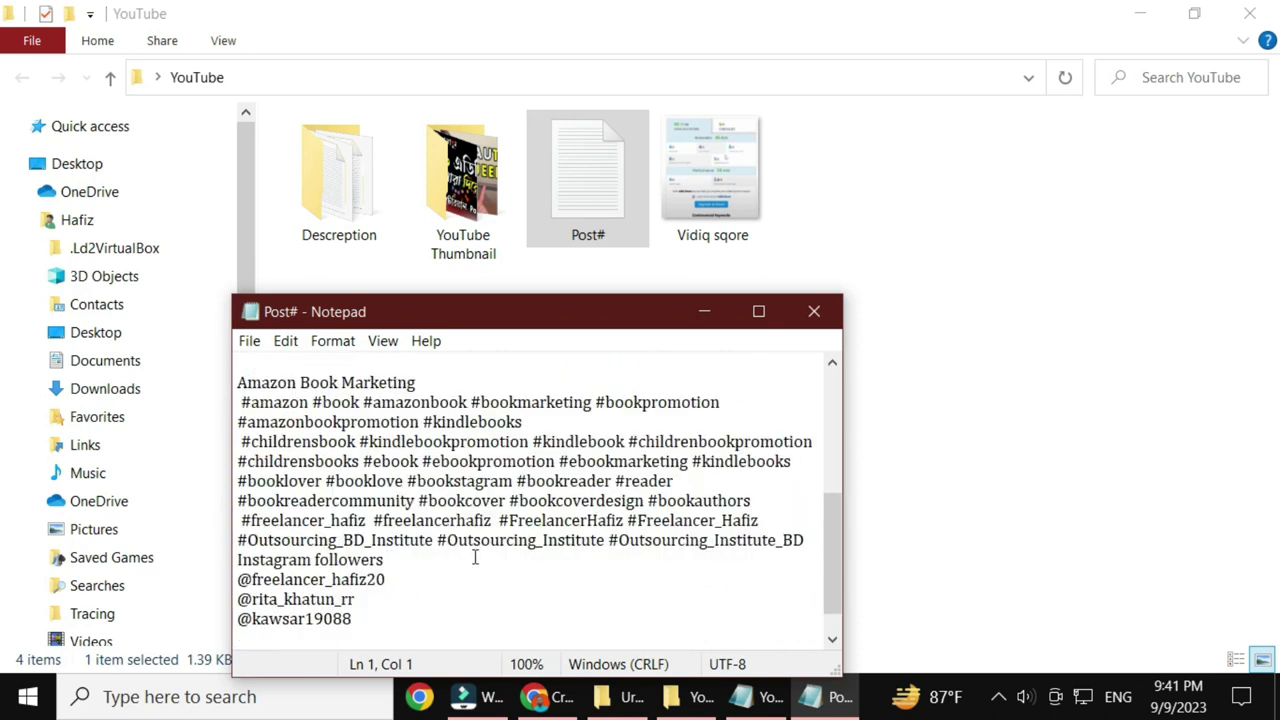
pyautogui.moveTo(803, 545); pyautogui.dragTo(237, 520)
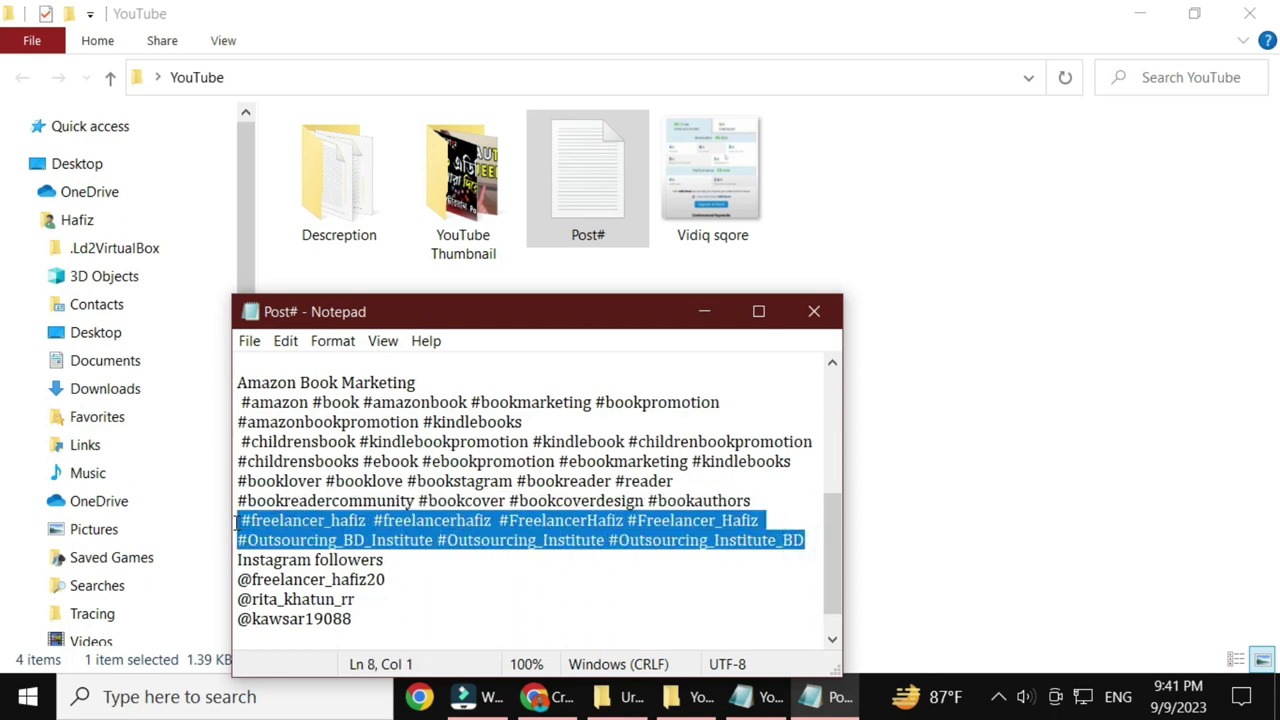
pyautogui.click(540, 697)
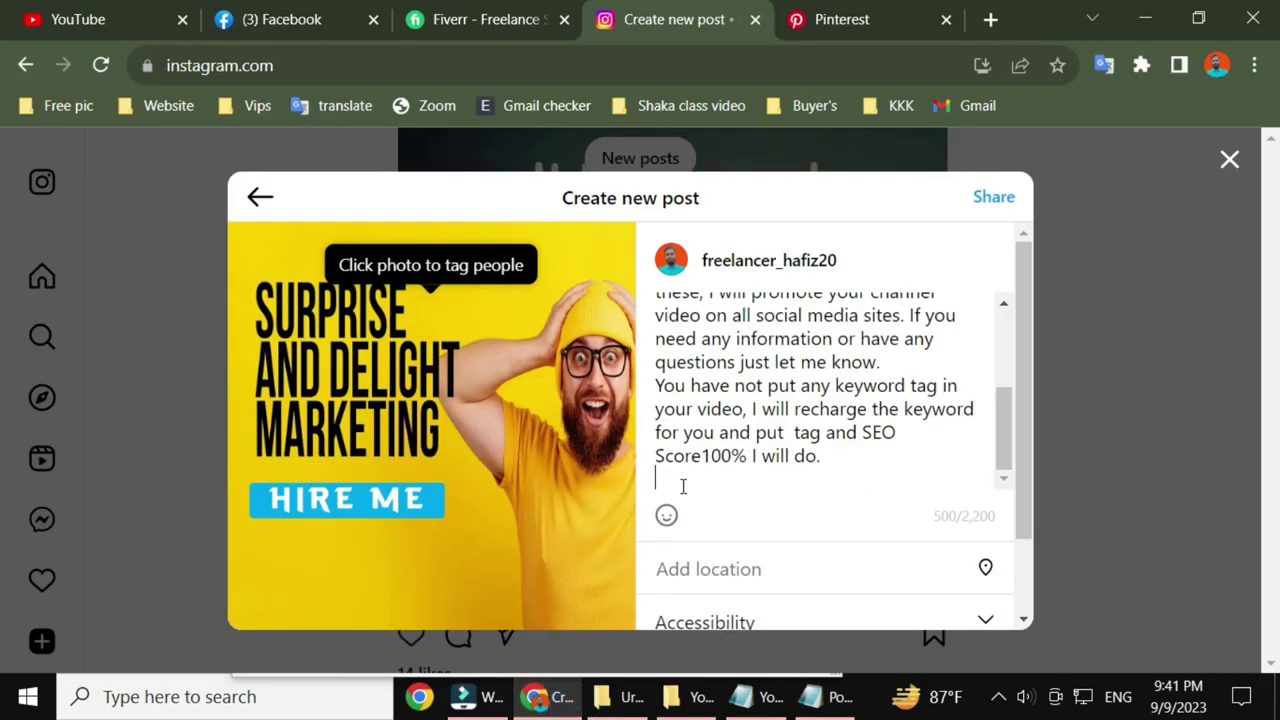
# Paste the hashtag block into the caption, finishing the last tag as #outsourcing_institute_bd
pyautogui.hotkey('ctrl', 'v')
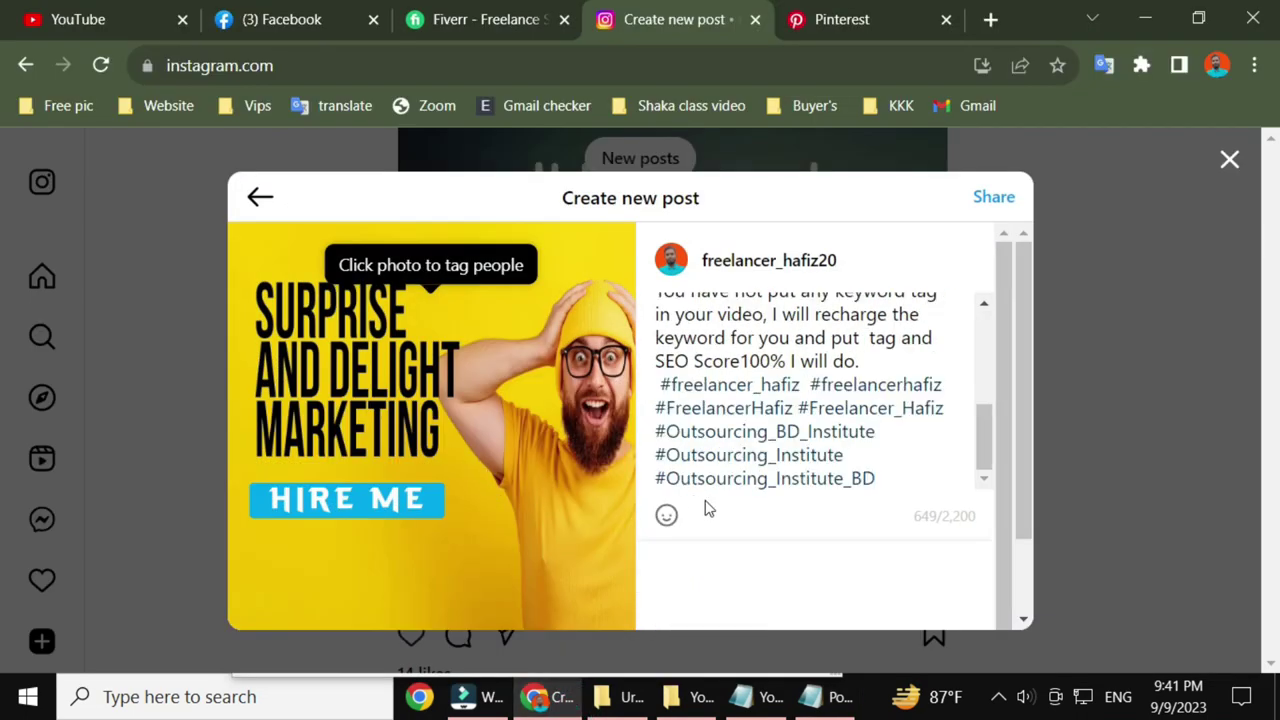
pyautogui.click(706, 510)
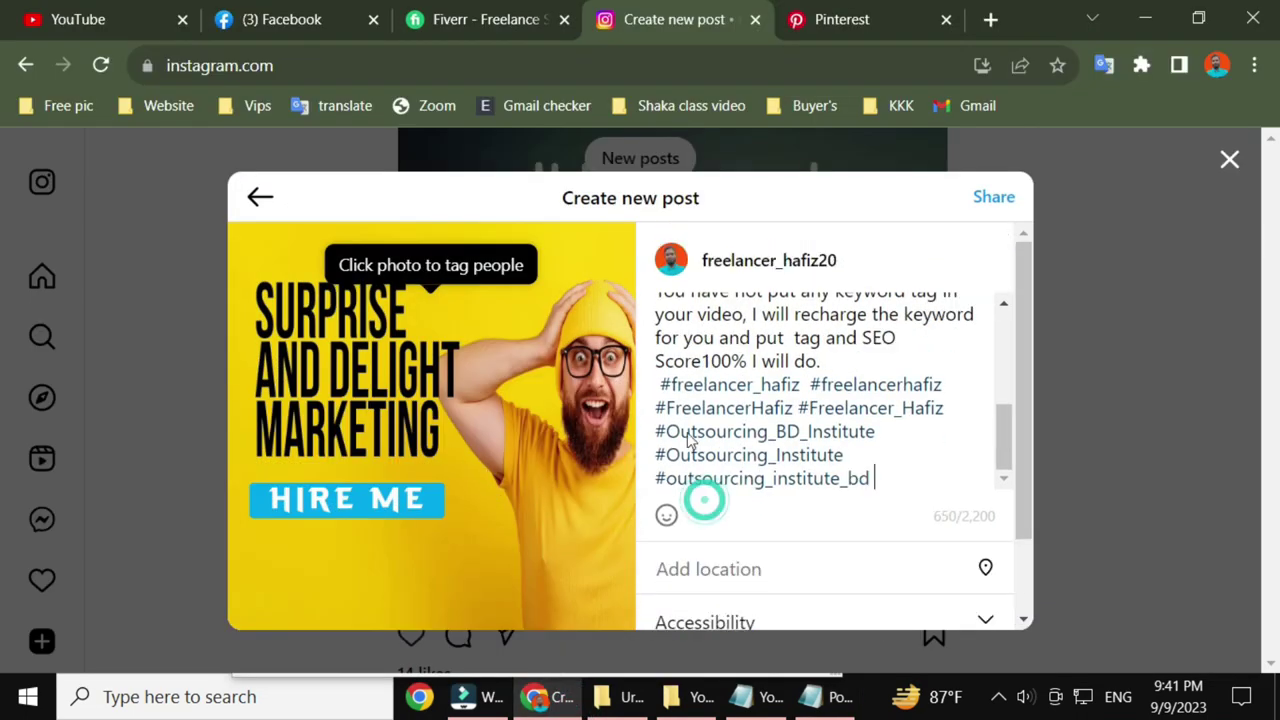
pyautogui.scroll(2, 820, 372)
pyautogui.scroll(3, 820, 372)
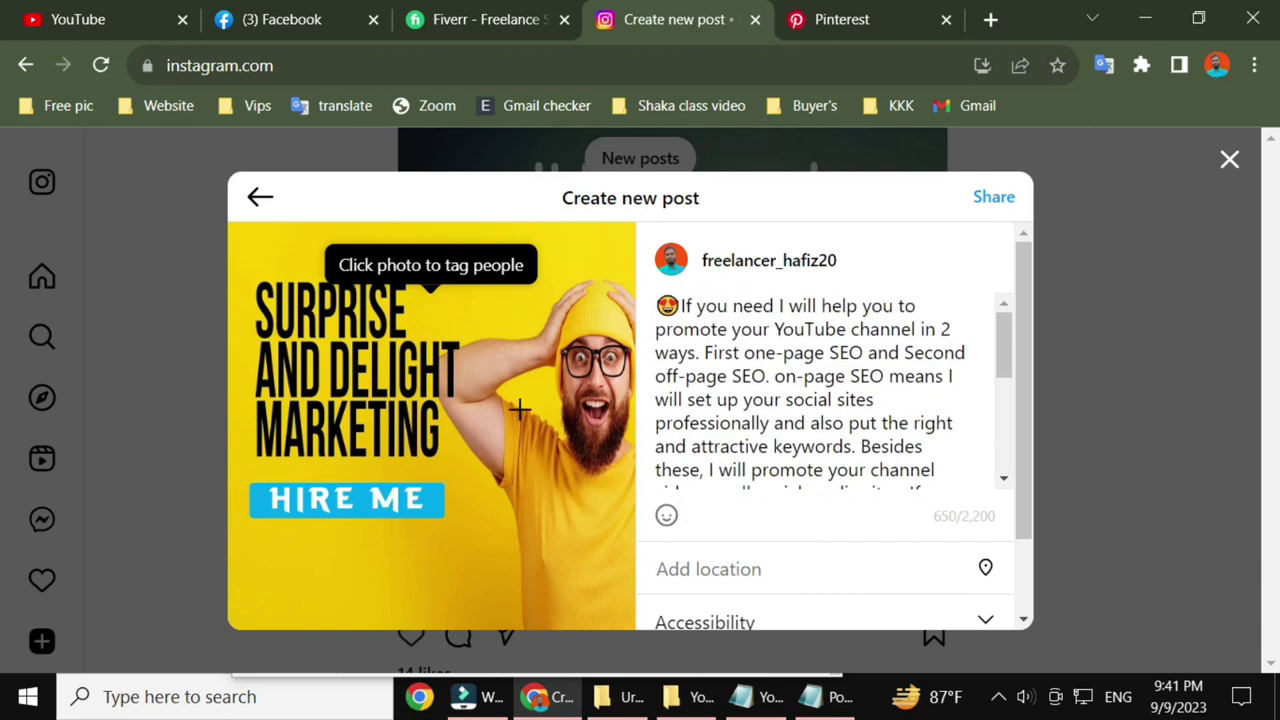
pyautogui.scroll(-2, 815, 541)
pyautogui.scroll(2, 815, 541)
pyautogui.scroll(-2, 937, 477)
pyautogui.scroll(-3, 965, 462)
pyautogui.scroll(-2, 900, 400)
pyautogui.moveTo(880, 381)
pyautogui.mouseDown()
pyautogui.moveTo(791, 354)
pyautogui.moveTo(643, 199)
pyautogui.mouseUp()
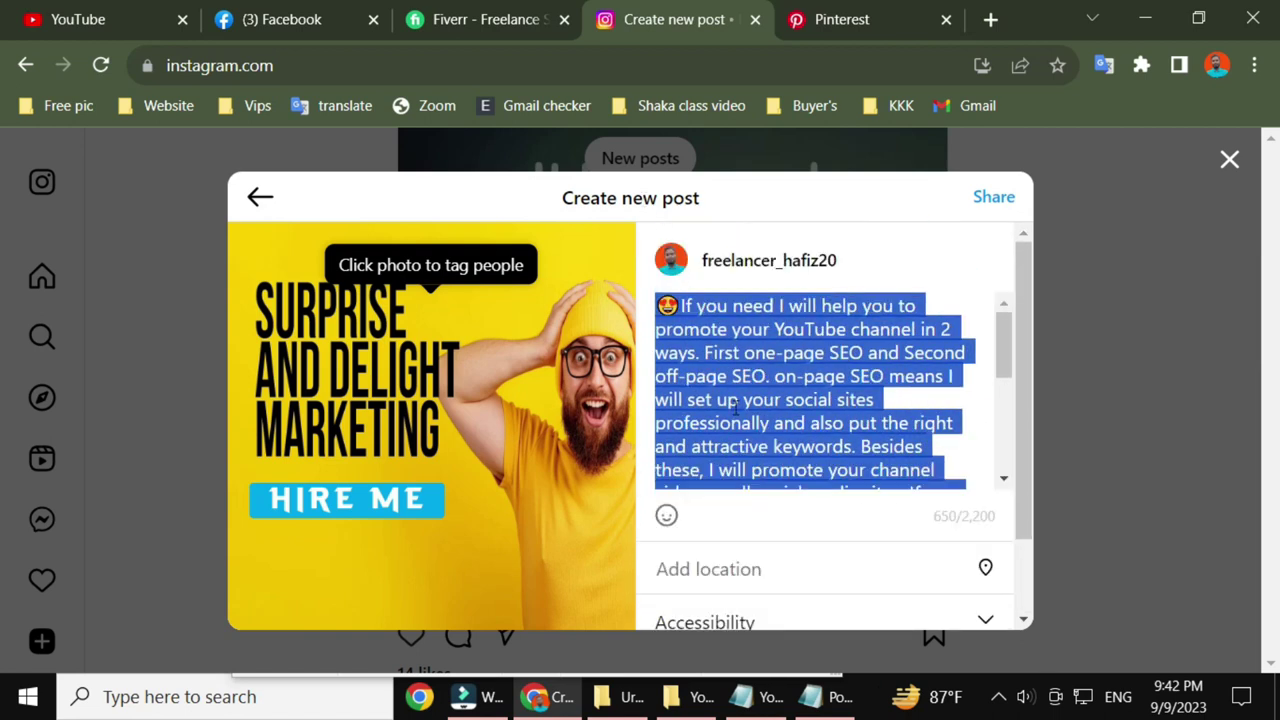
# Return to the crop step and add the Vidiq sqore image from Desktop > YouTube
pyautogui.click(259, 197)
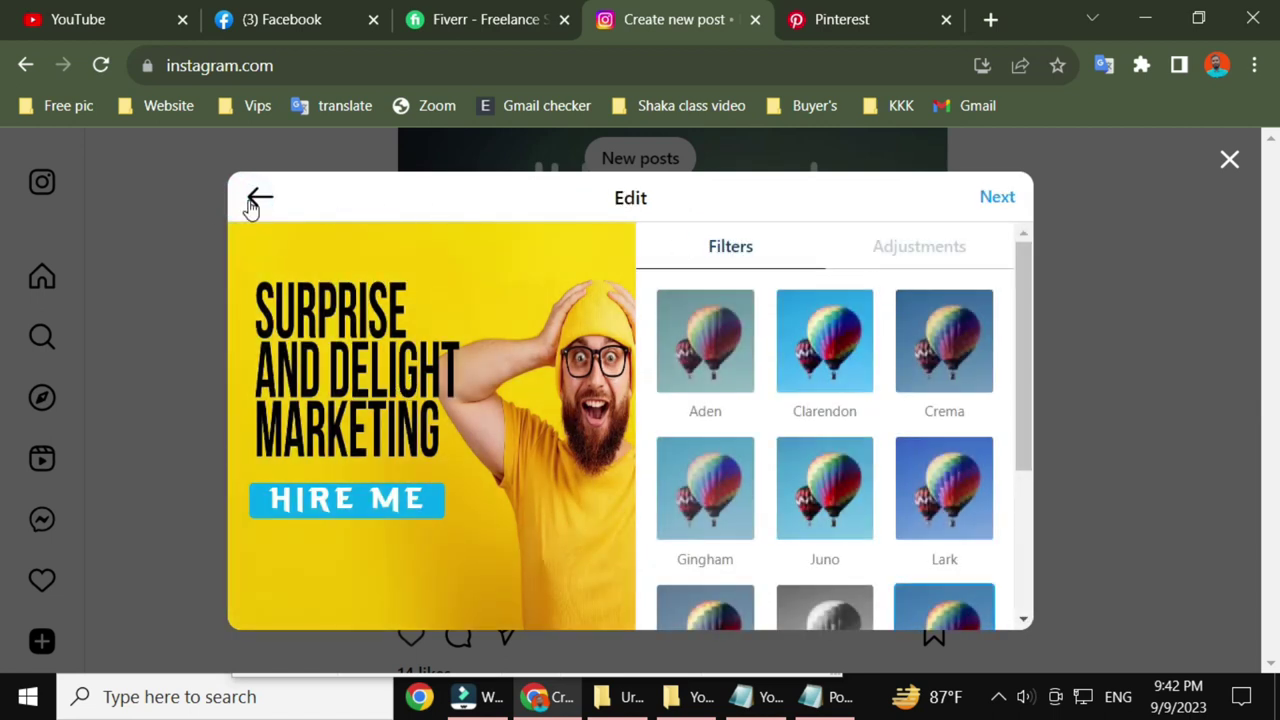
pyautogui.click(257, 199)
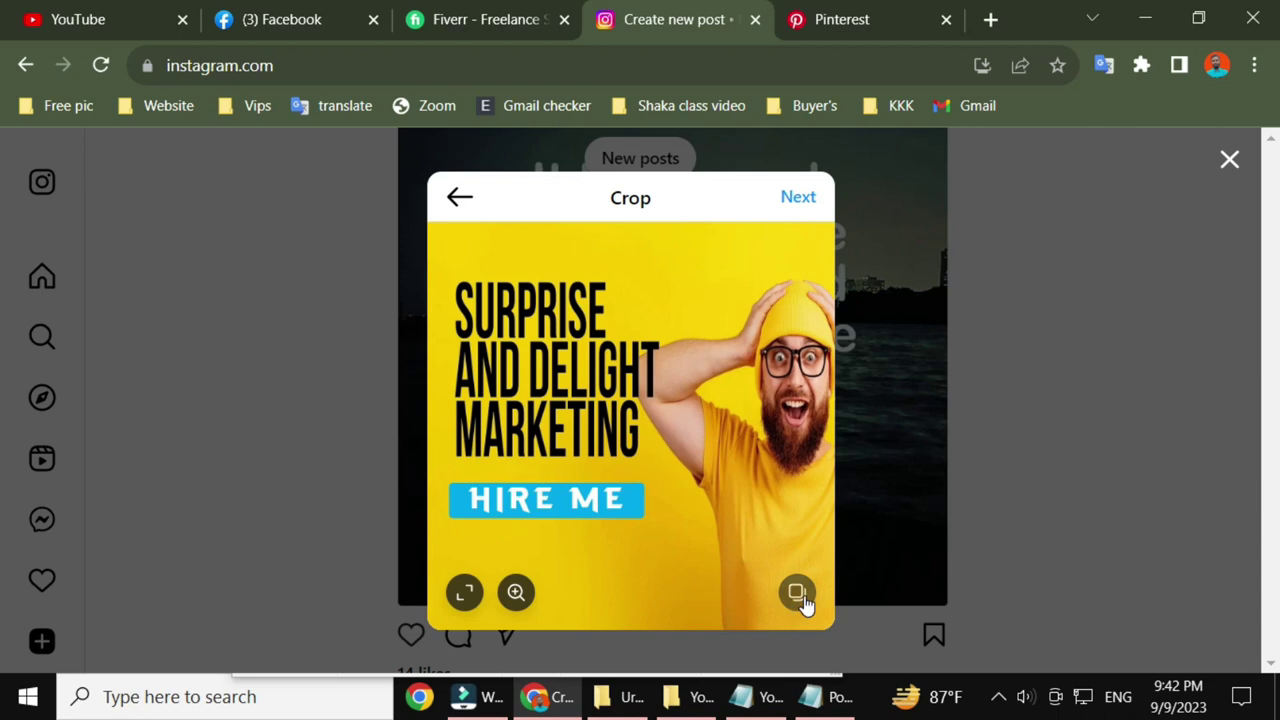
pyautogui.click(799, 596)
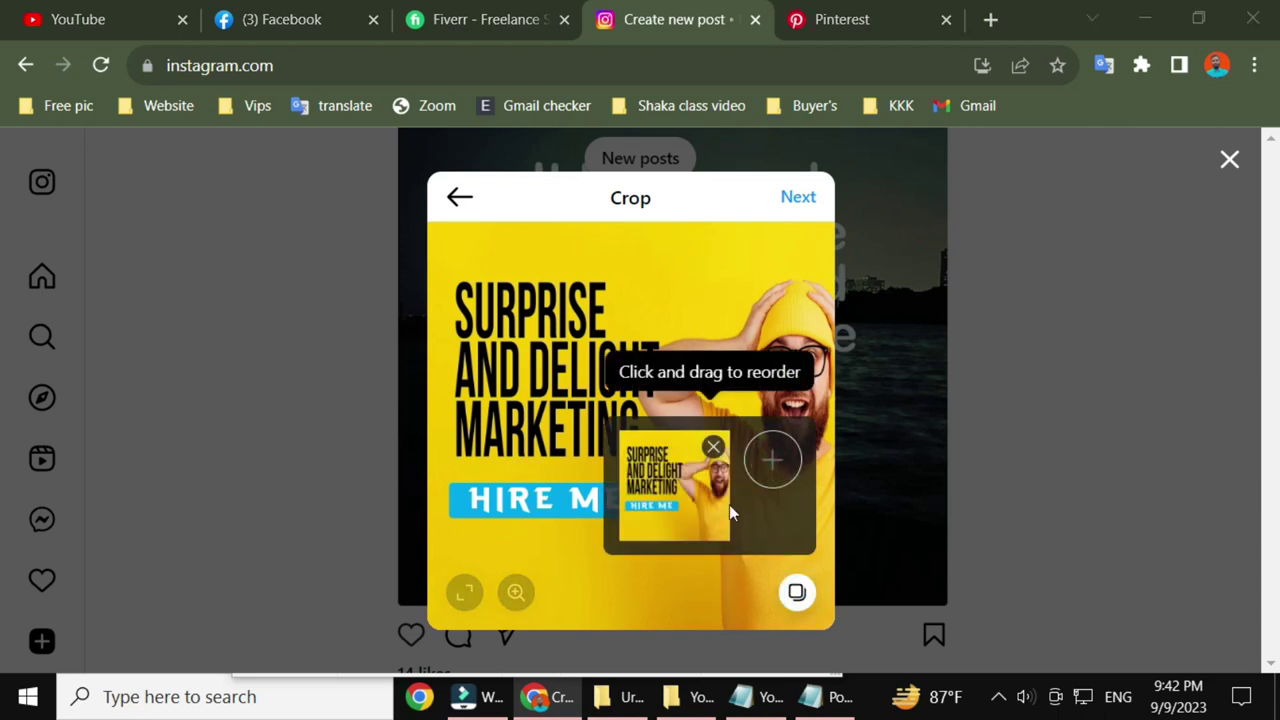
pyautogui.click(771, 460)
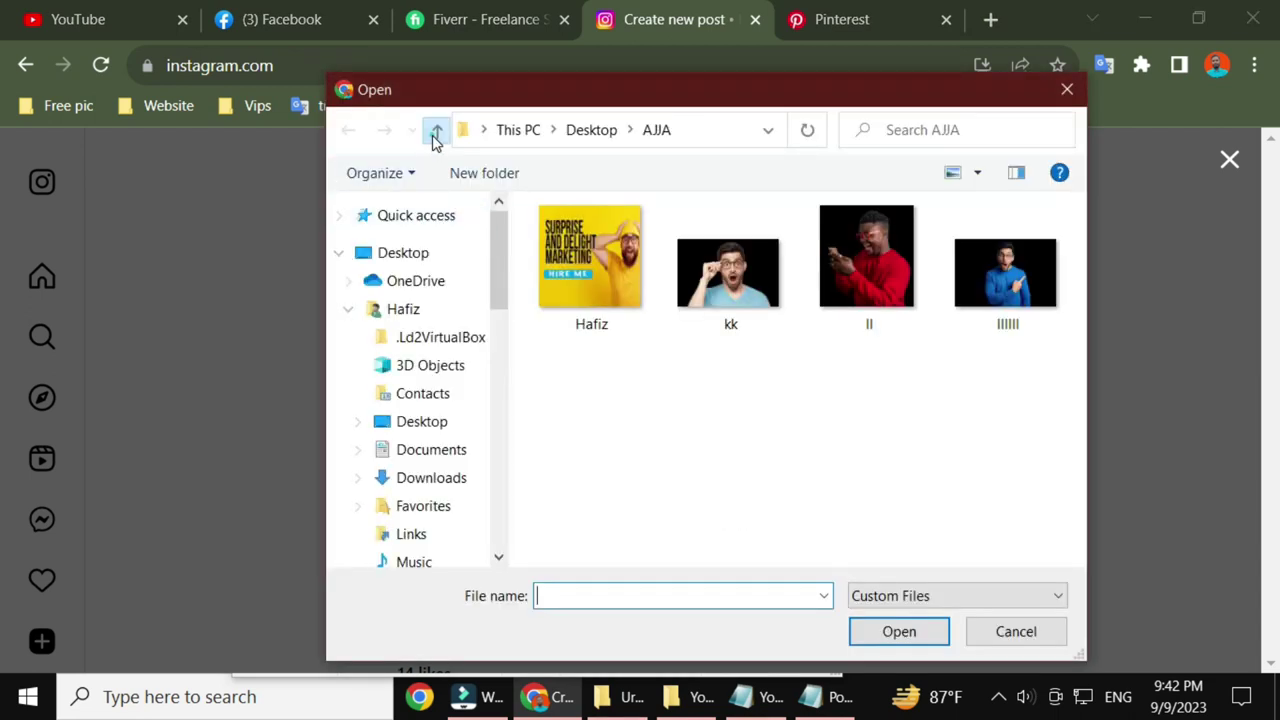
pyautogui.click(436, 136)
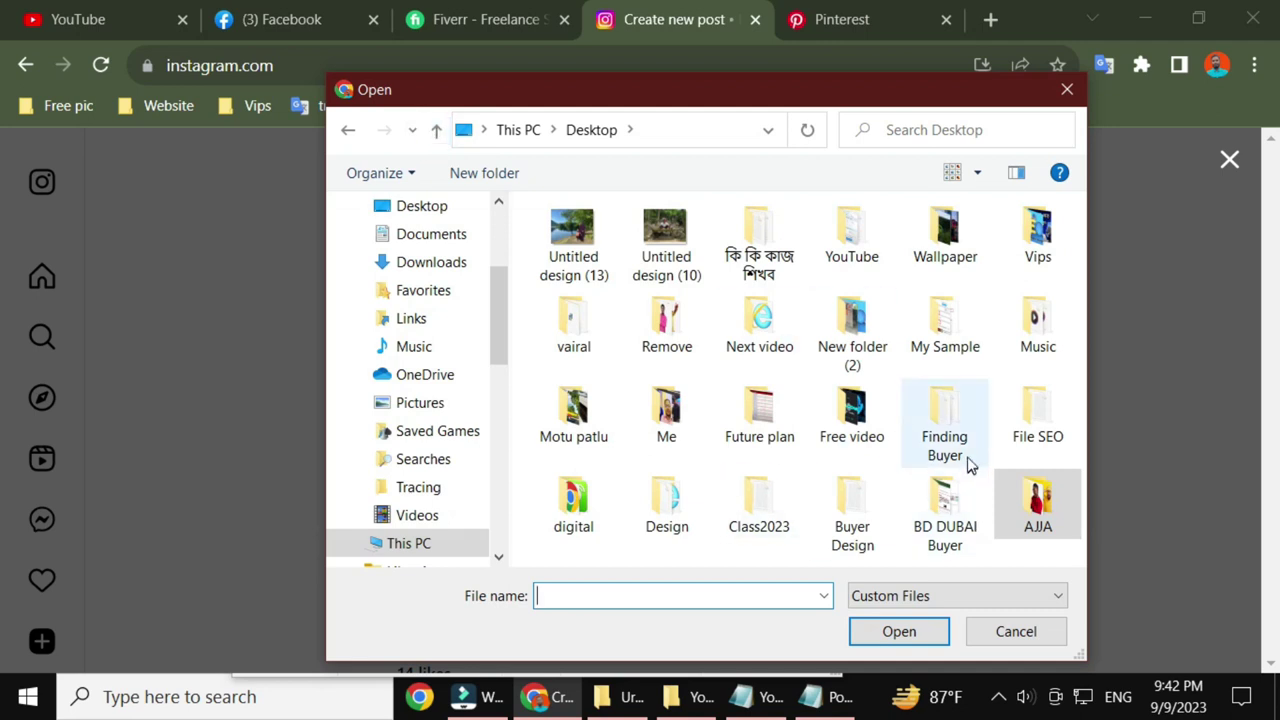
pyautogui.doubleClick(851, 232)
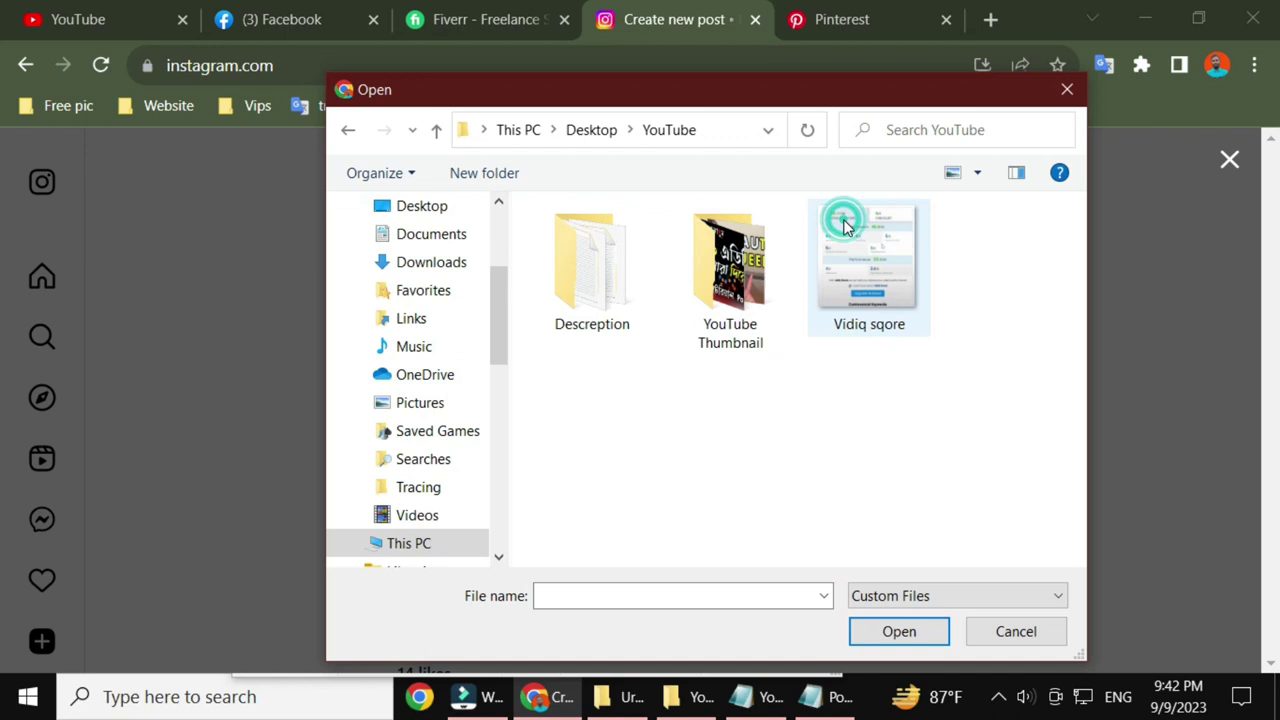
pyautogui.click(860, 252)
pyautogui.doubleClick(860, 252)
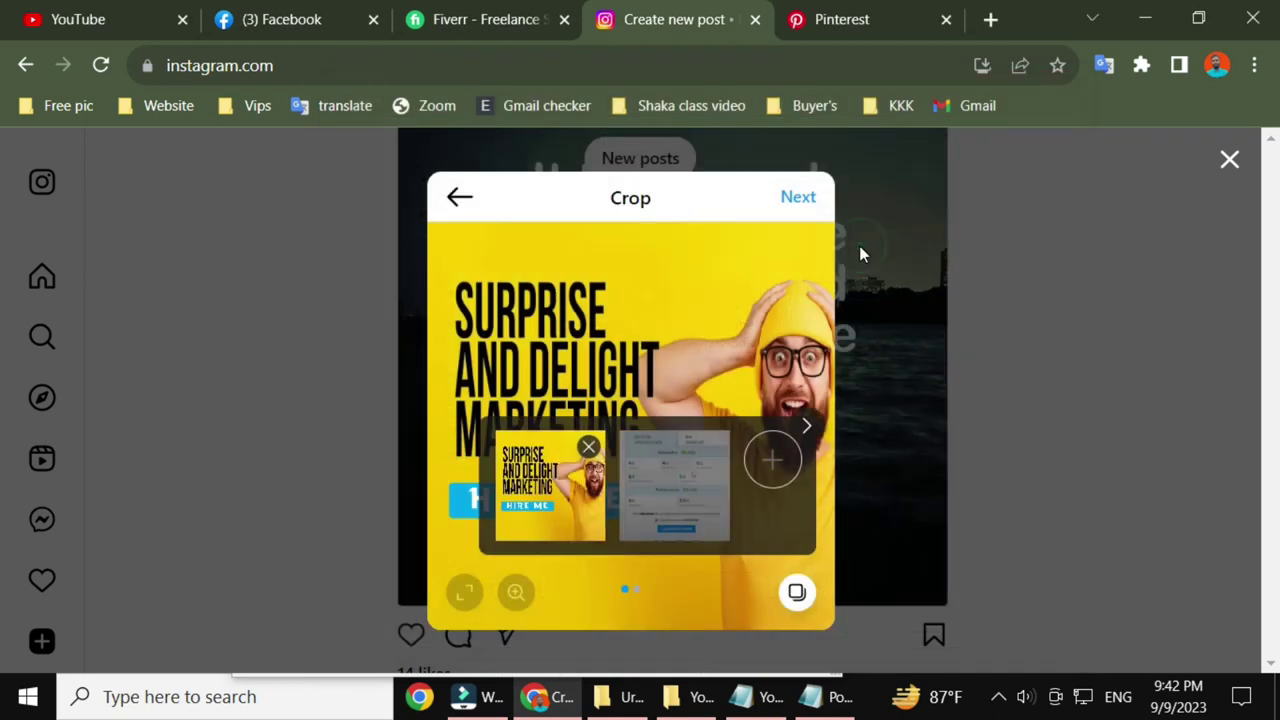
# Add the Beauty Queen thumbnail from the YouTube Thumbnail folder and continue to filters
pyautogui.click(771, 475)
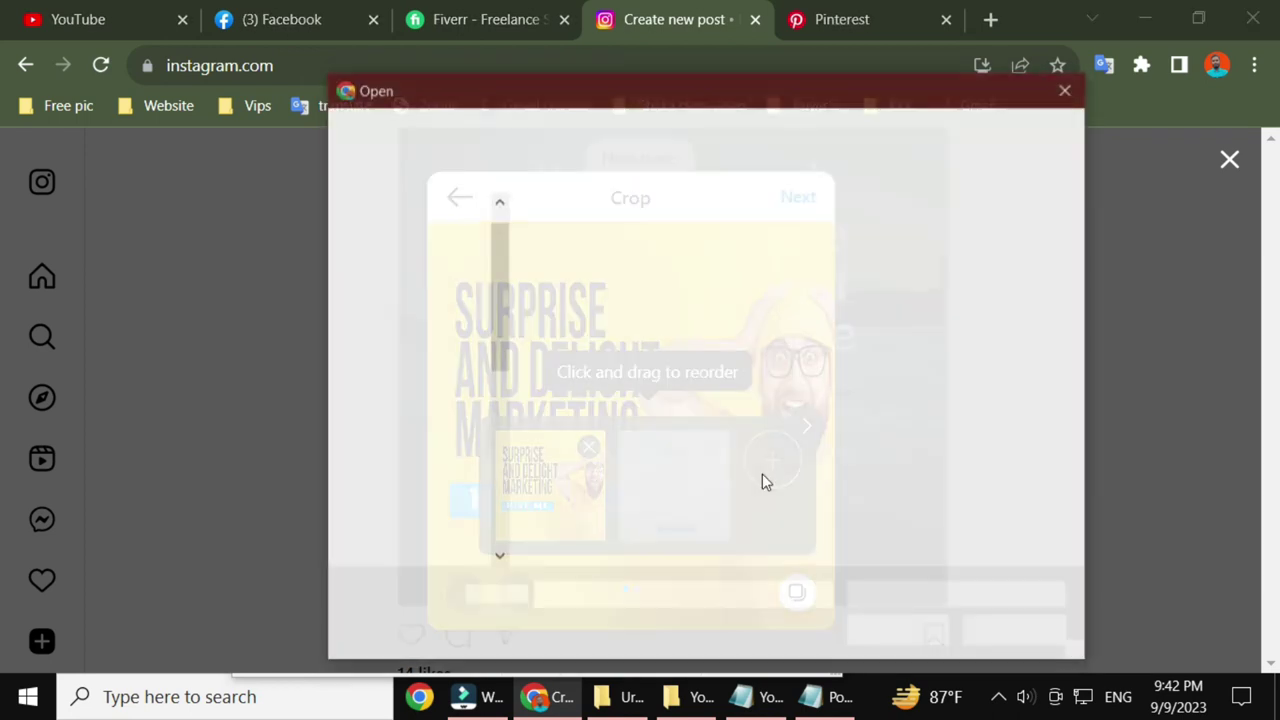
pyautogui.doubleClick(733, 303)
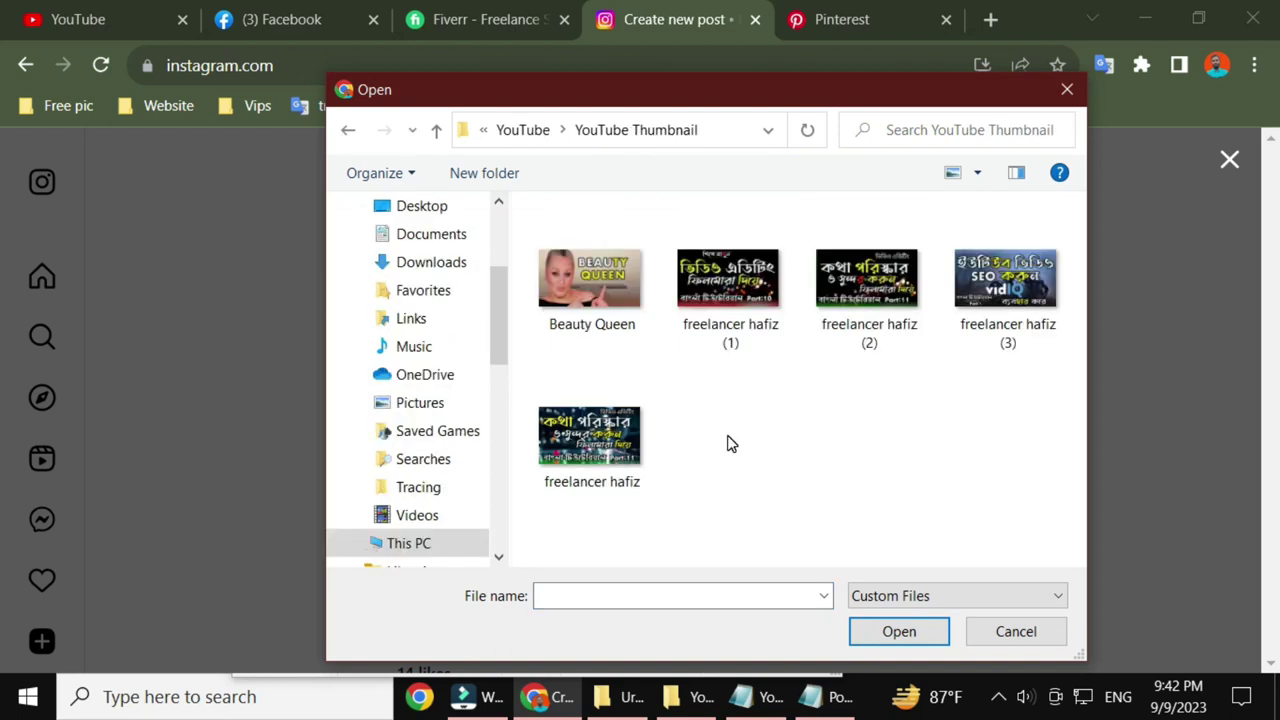
pyautogui.doubleClick(592, 290)
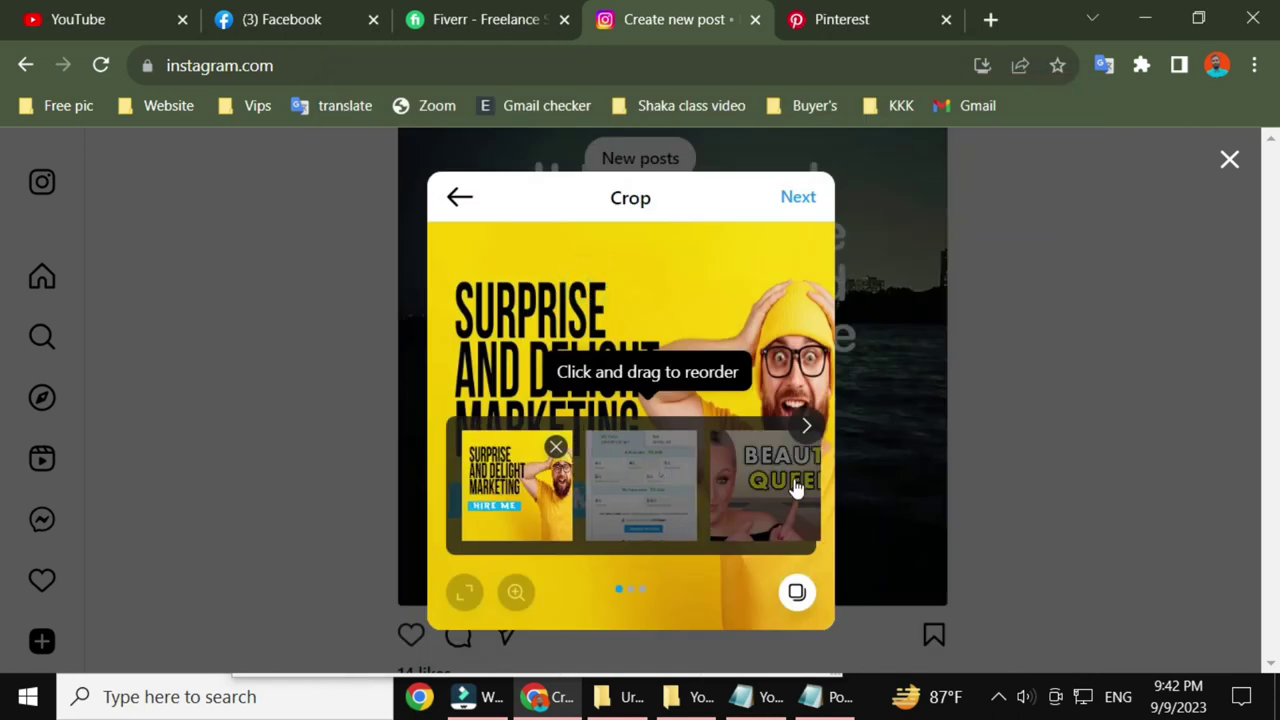
pyautogui.click(812, 210)
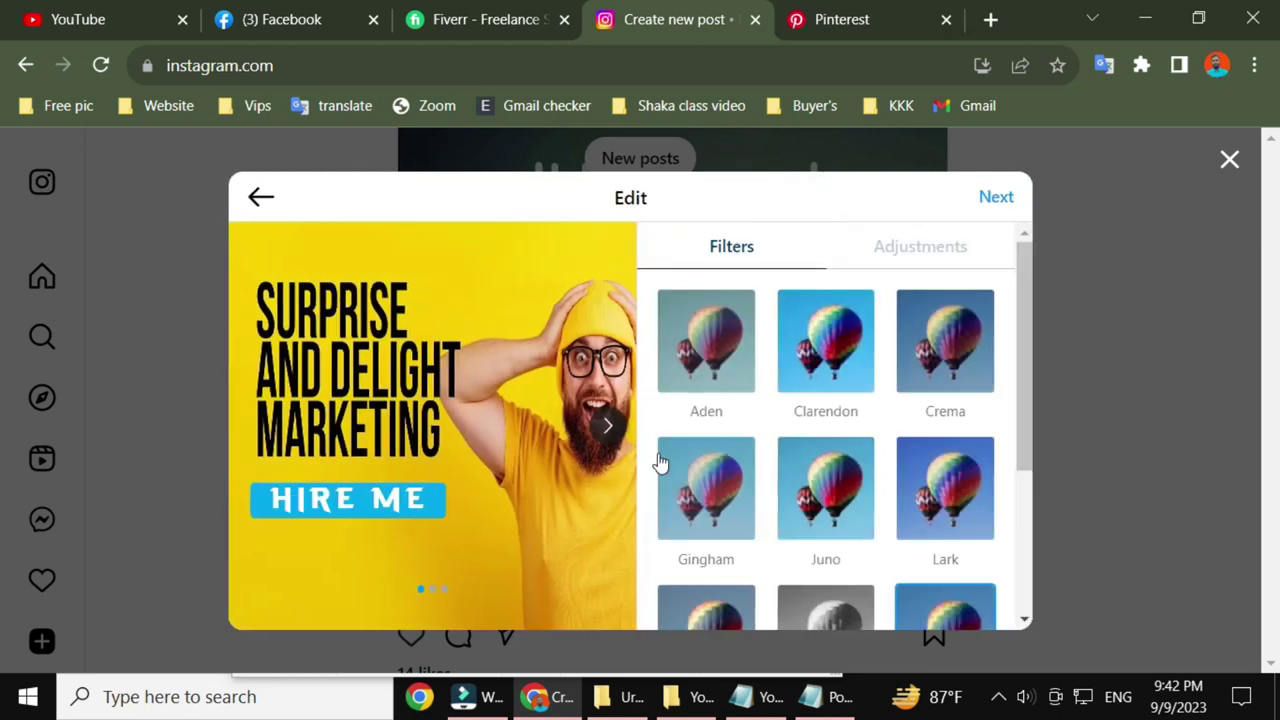
# Tag the post's location as Indonesia, found by searching 'indo', and share the post
pyautogui.click(997, 197)
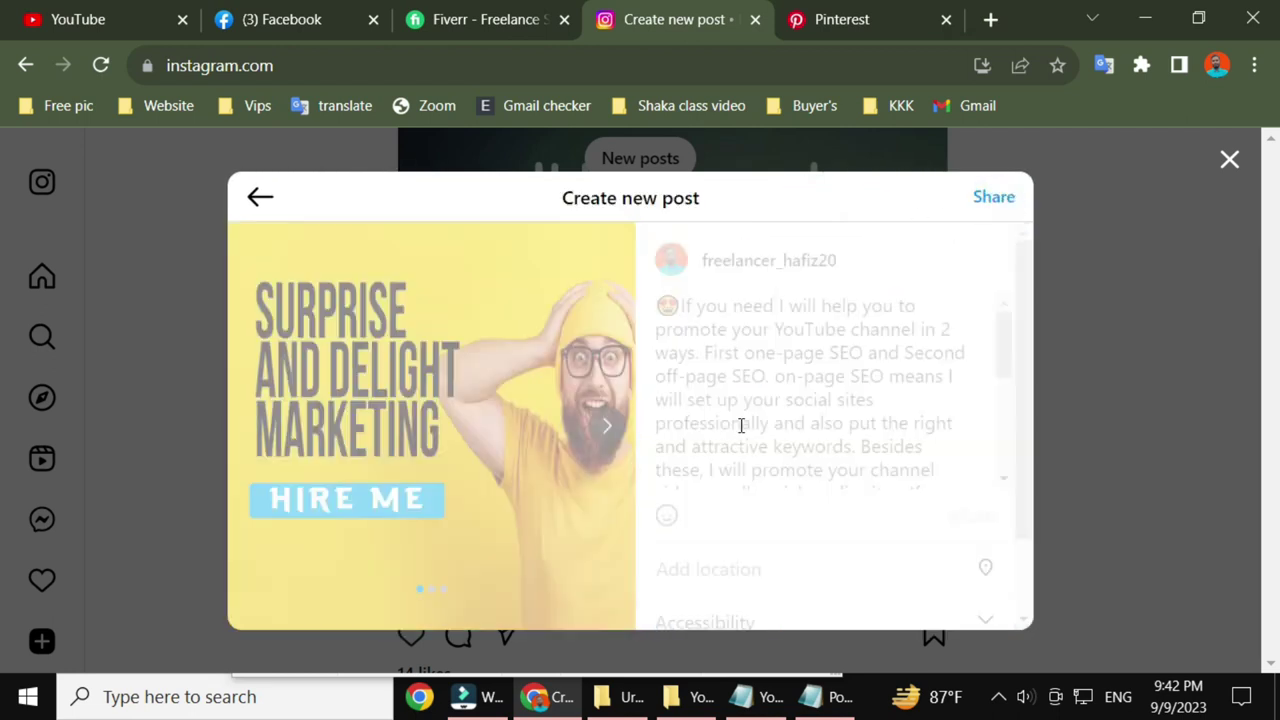
pyautogui.scroll(-5, 744, 427)
pyautogui.scroll(-3, 744, 427)
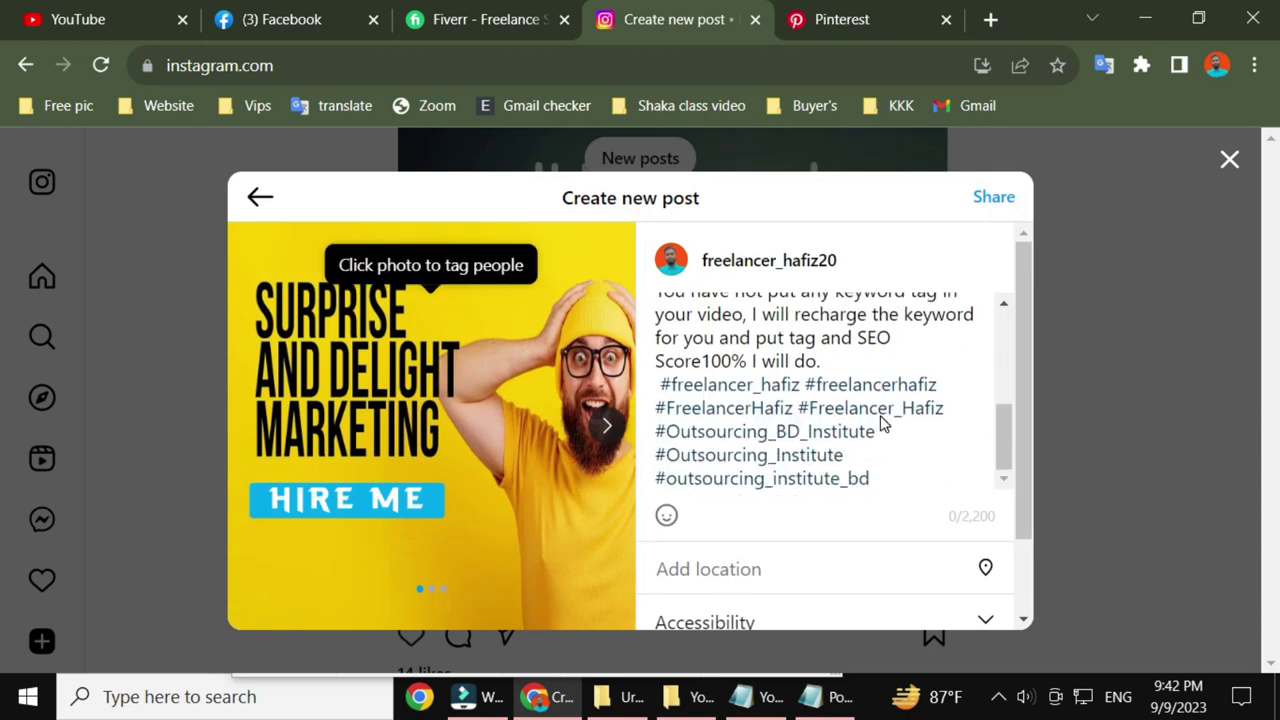
pyautogui.scroll(-3, 885, 425)
pyautogui.click(761, 466)
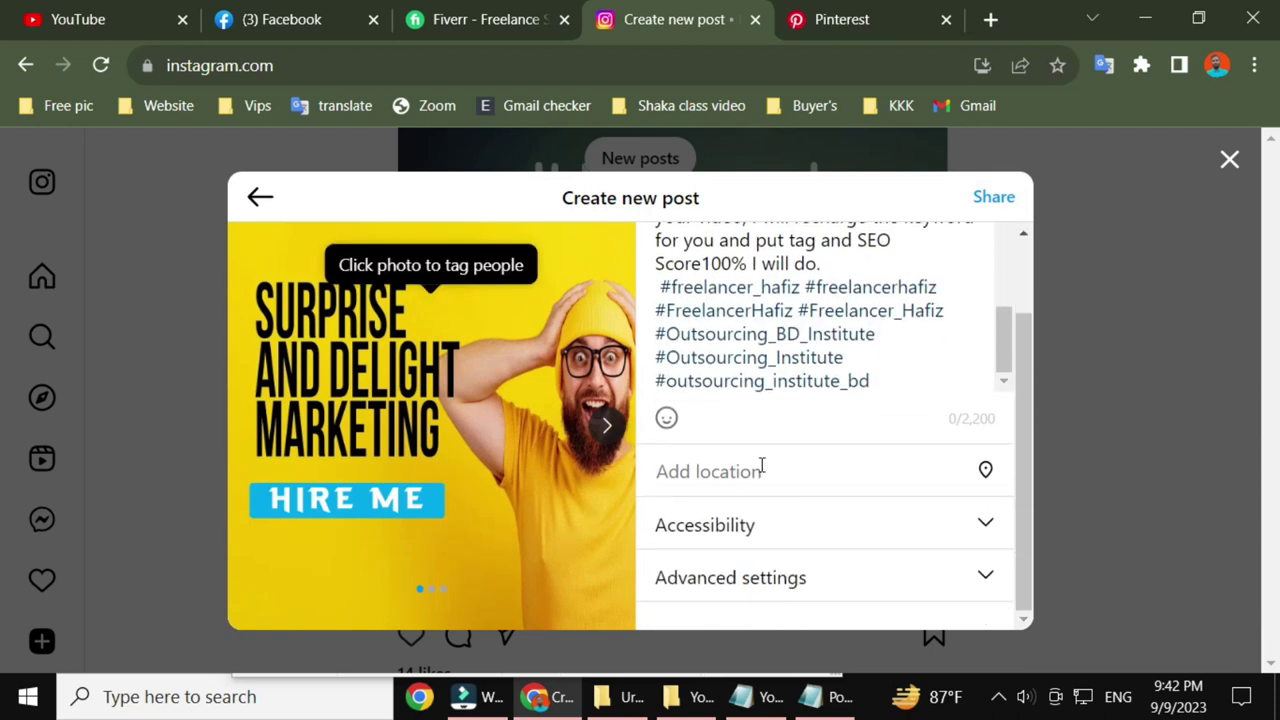
pyautogui.write('i')
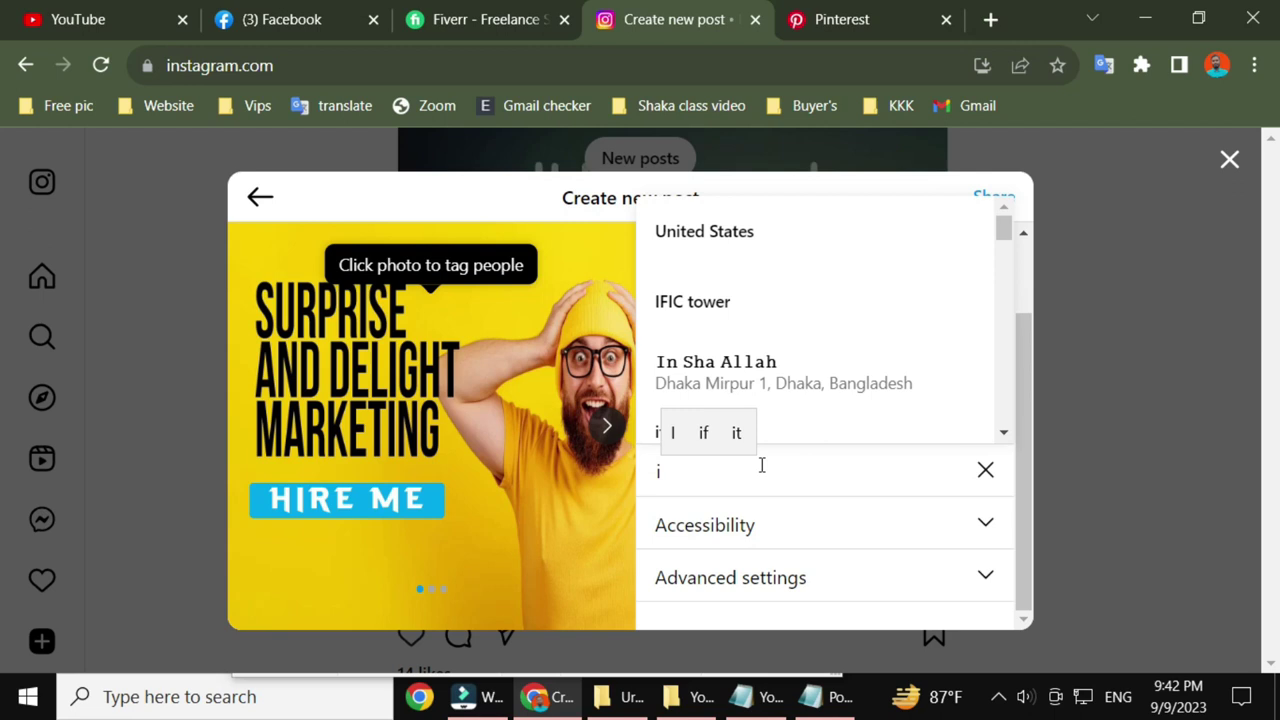
pyautogui.write('ndor')
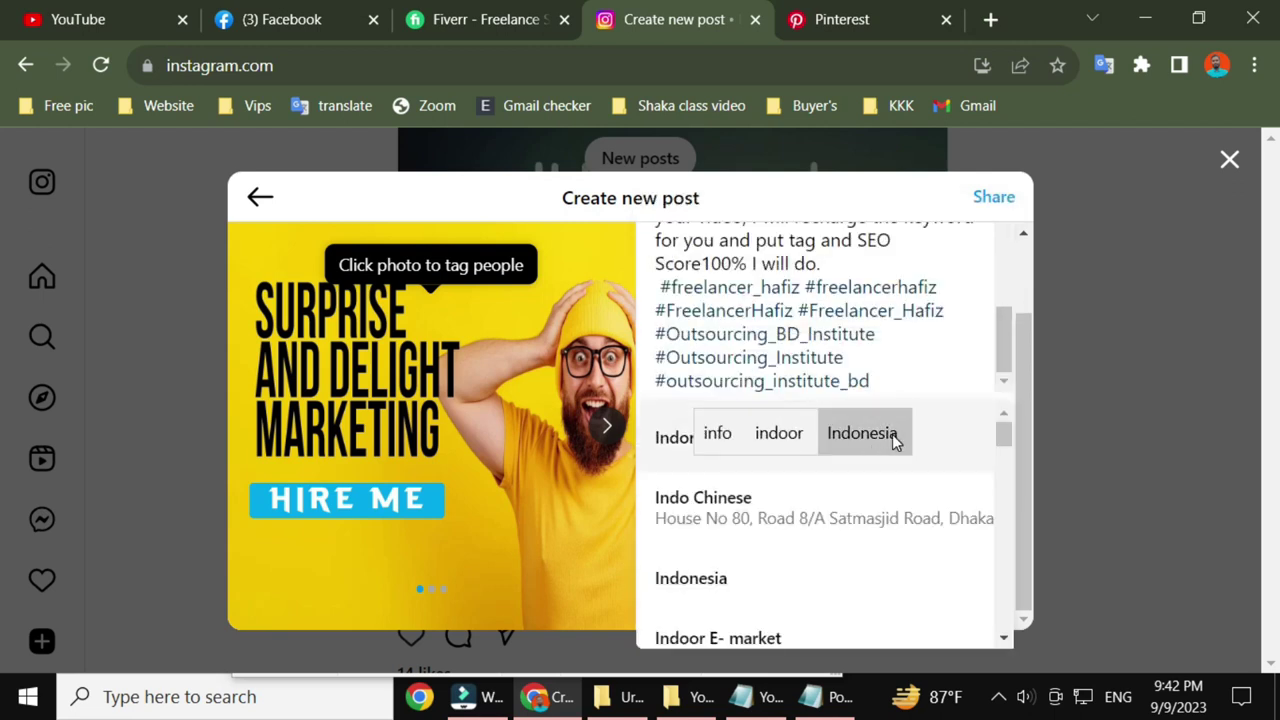
pyautogui.click(892, 434)
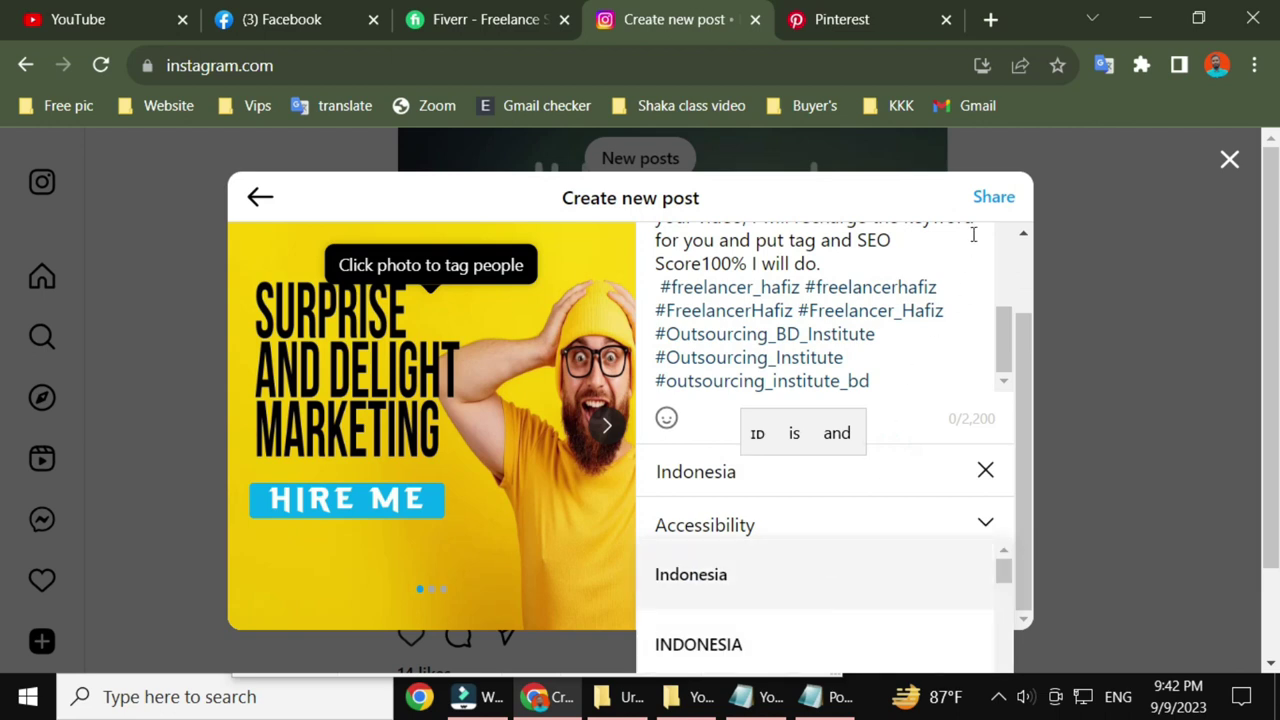
pyautogui.click(992, 199)
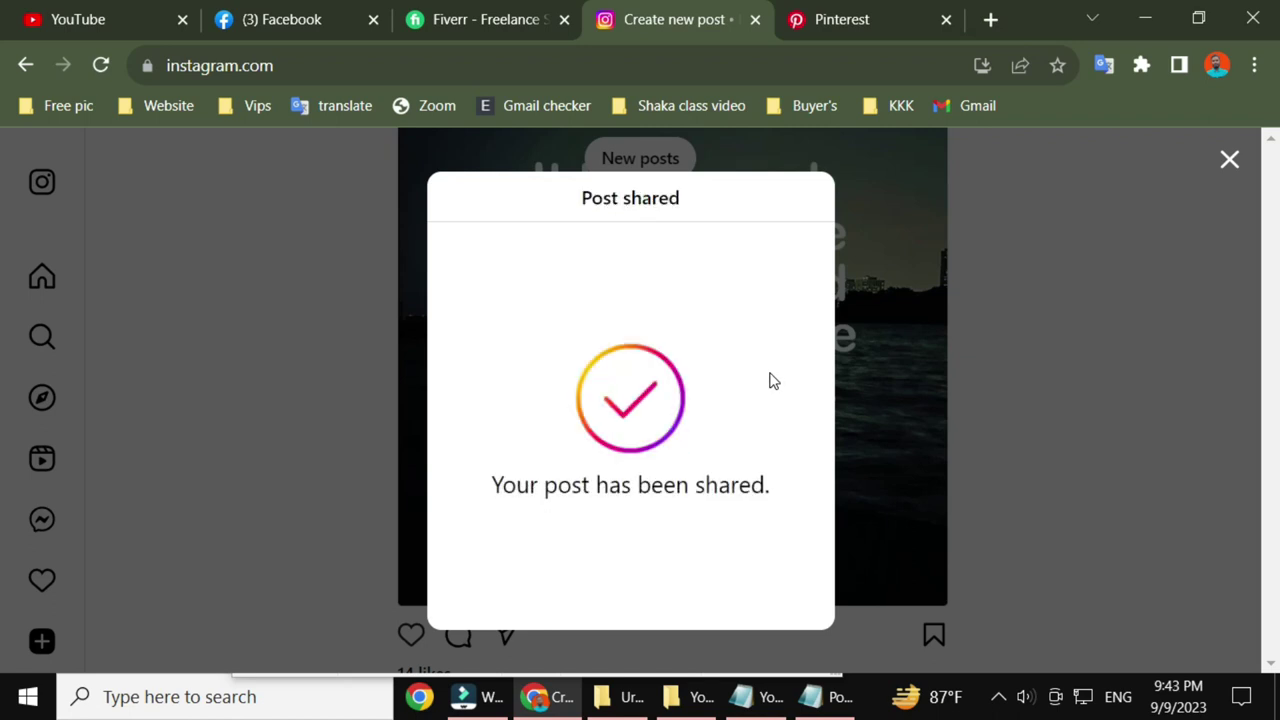
# Dismiss the 'Post shared' confirmation and scroll back to the top of the feed
pyautogui.click(1180, 166)
pyautogui.scroll(-8, 626, 355)
pyautogui.scroll(-8, 626, 355)
pyautogui.scroll(5, 627, 365)
pyautogui.scroll(5, 627, 365)
pyautogui.scroll(5, 627, 365)
pyautogui.scroll(5, 627, 365)
pyautogui.scroll(5, 625, 354)
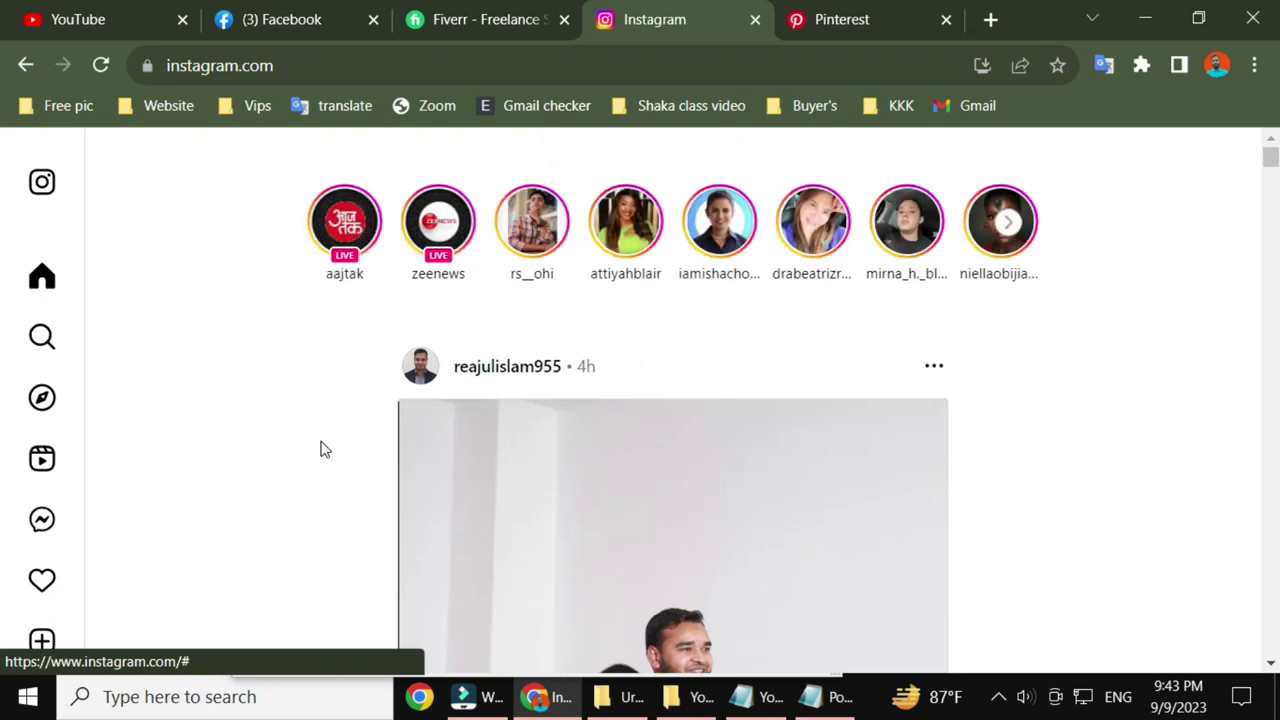
# Reload Instagram so the home feed refreshes, now led by an investing post
pyautogui.click(57, 220)
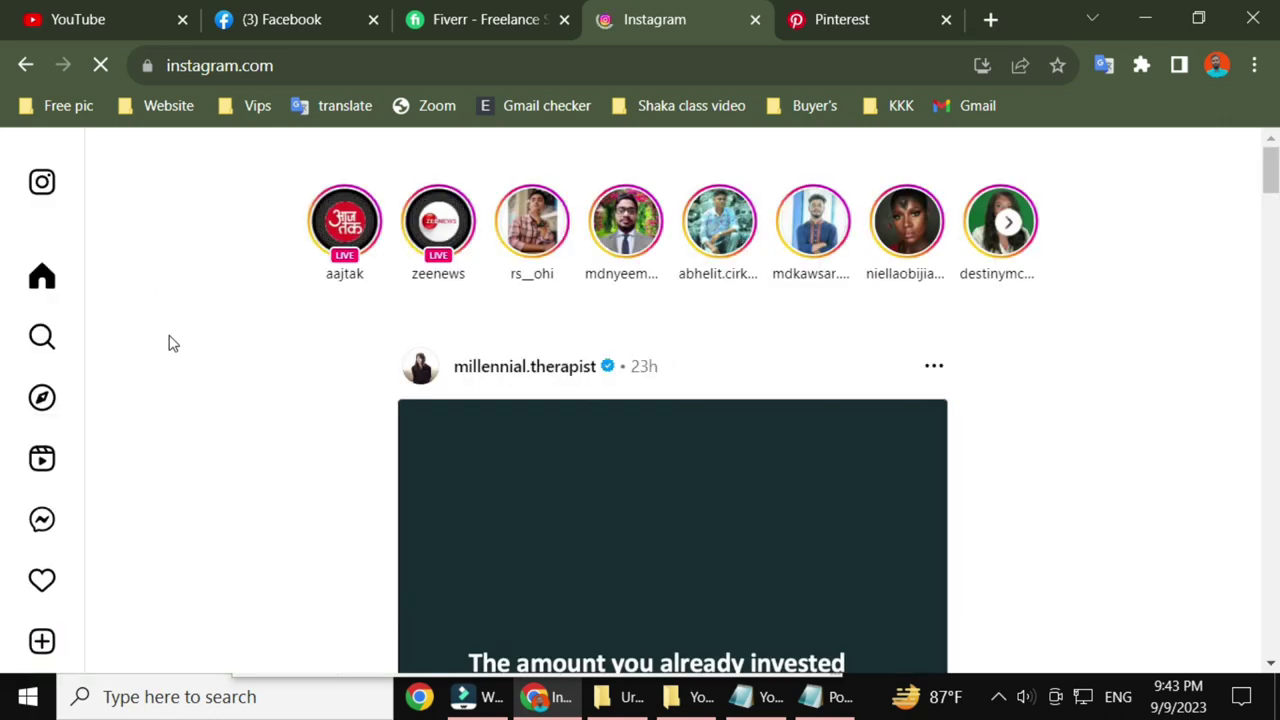
pyautogui.scroll(-3, 176, 350)
pyautogui.scroll(-3, 180, 355)
pyautogui.scroll(7, 180, 355)
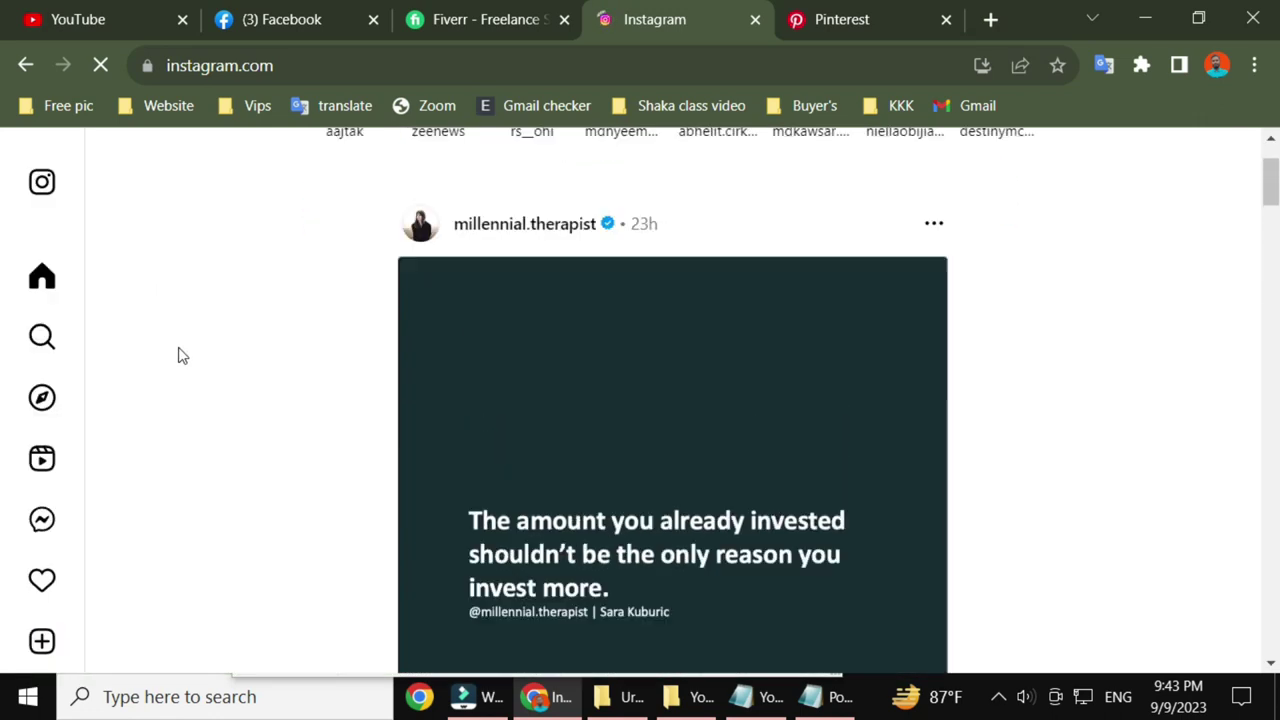